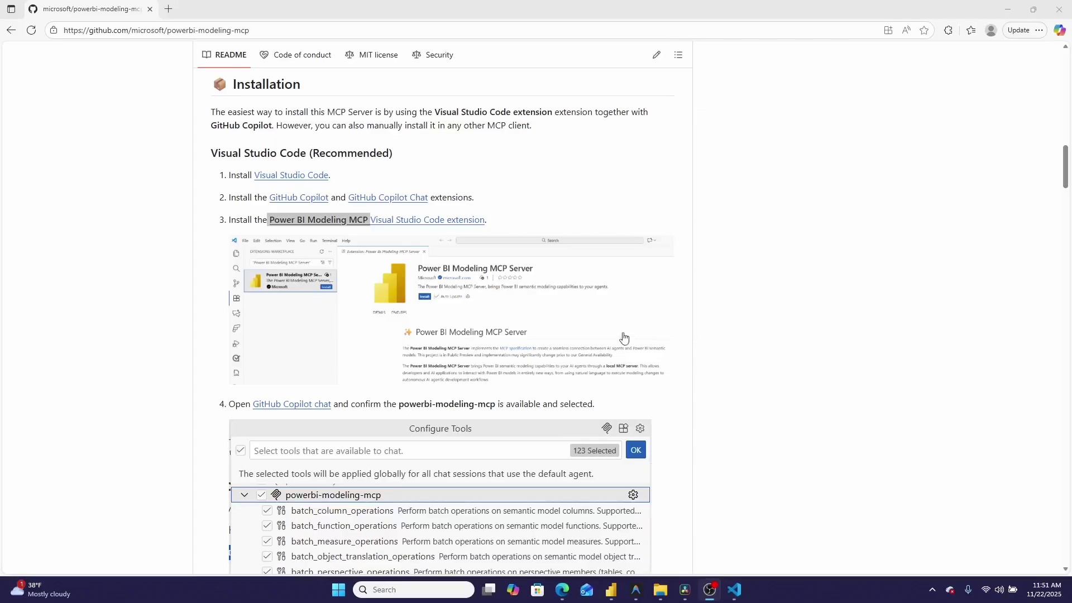
Switch to Visual Studio Code to view the marketplace results for the Power BI Modeling MCP extension.
{"action": "left_click", "coordinate": [247, 214]}
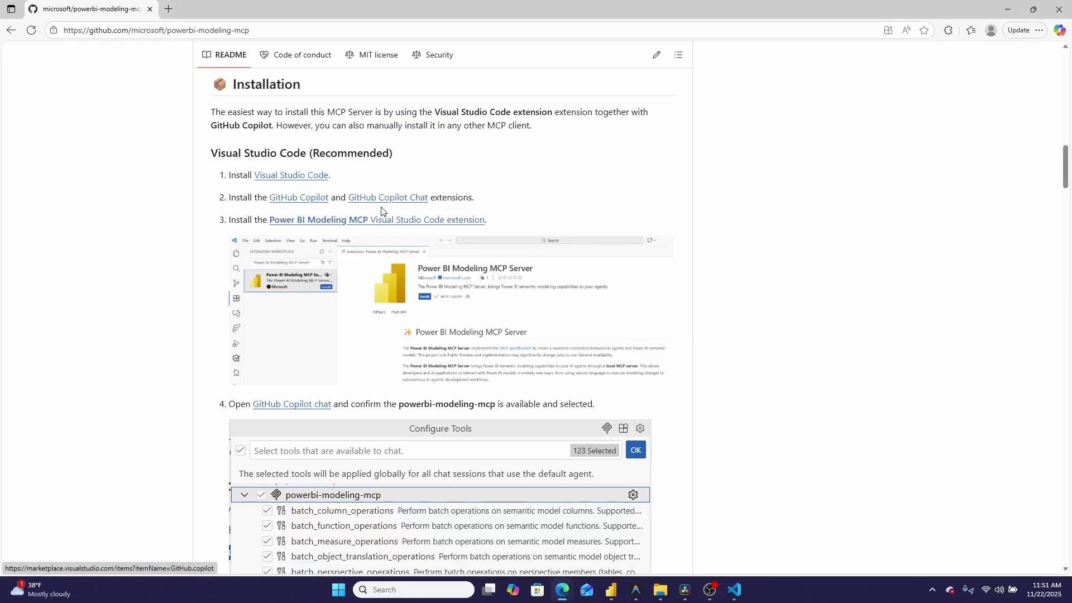
{"action": "left_click", "coordinate": [737, 586]}
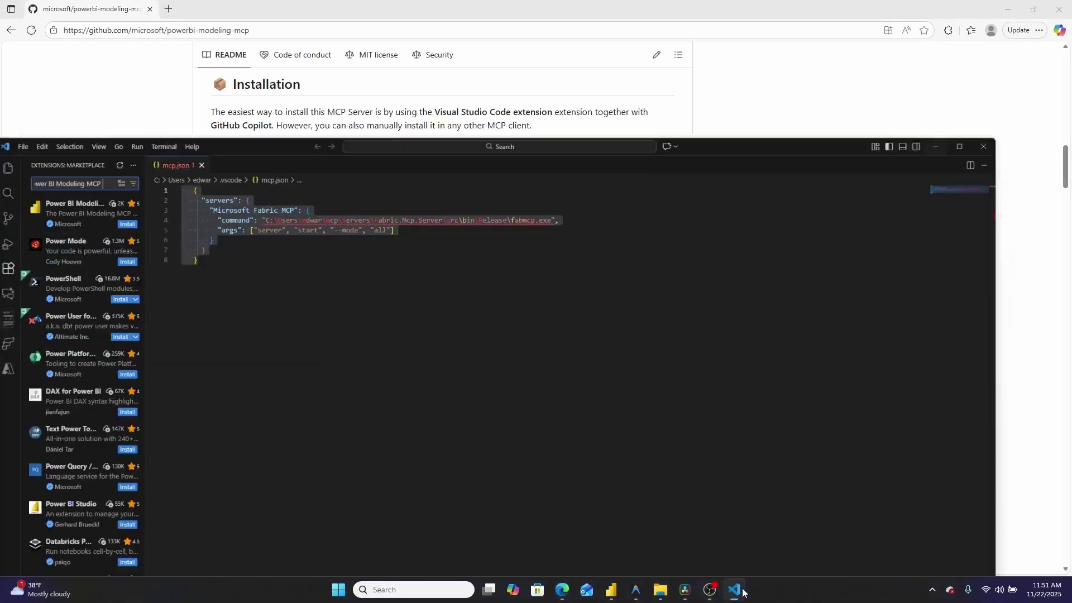
{"action": "left_click_drag", "start_coordinate": [220, 116], "coordinate": [400, 126]}
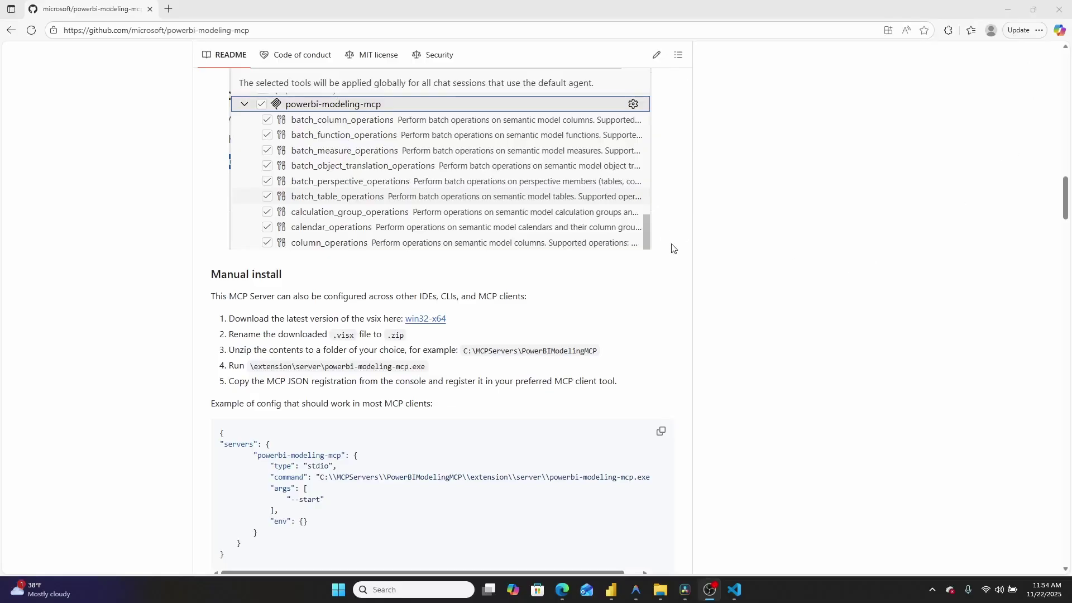
Download the win32-x64 package linked in the manual install instructions and show it in the Downloads folder.
{"action": "left_click", "coordinate": [433, 322]}
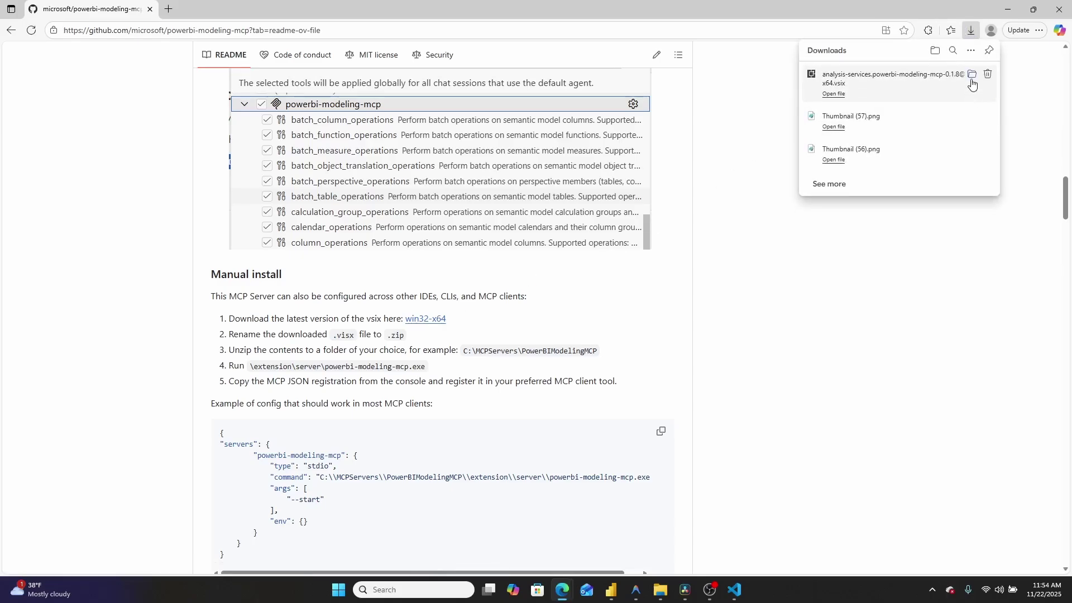
{"action": "left_click", "coordinate": [968, 96]}
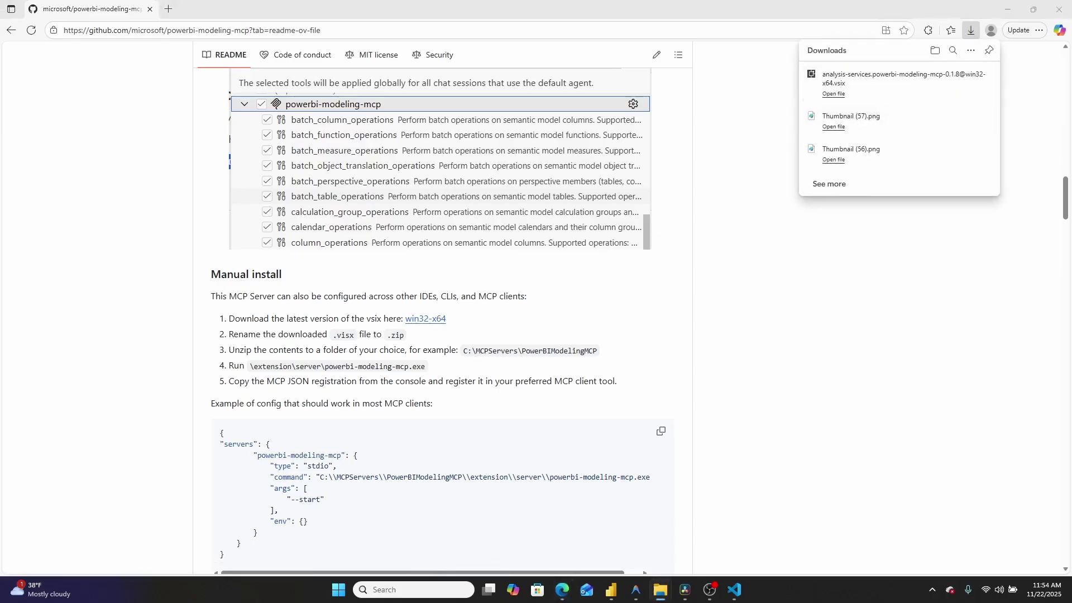
{"action": "left_click_drag", "start_coordinate": [608, 23], "coordinate": [707, 235]}
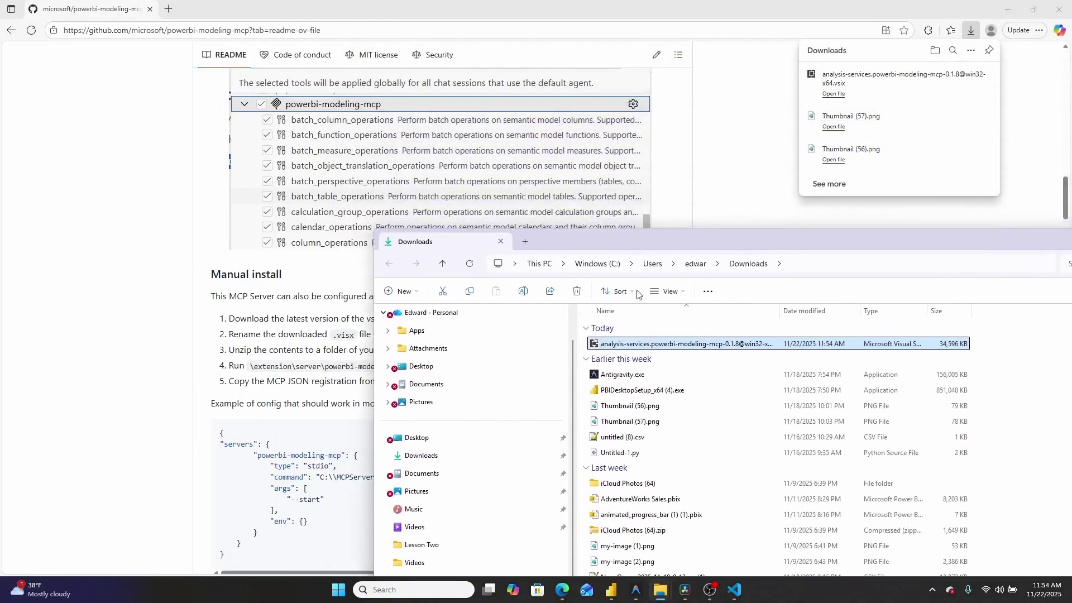
{"action": "right_click", "coordinate": [640, 348]}
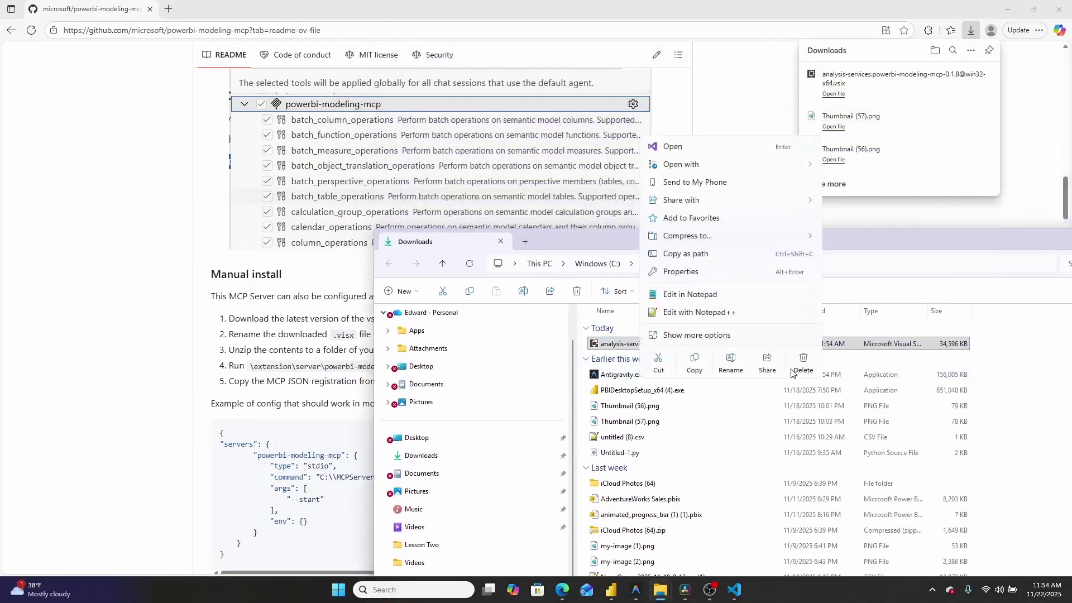
{"action": "left_click", "coordinate": [730, 367]}
{"action": "key", "text": "End"}
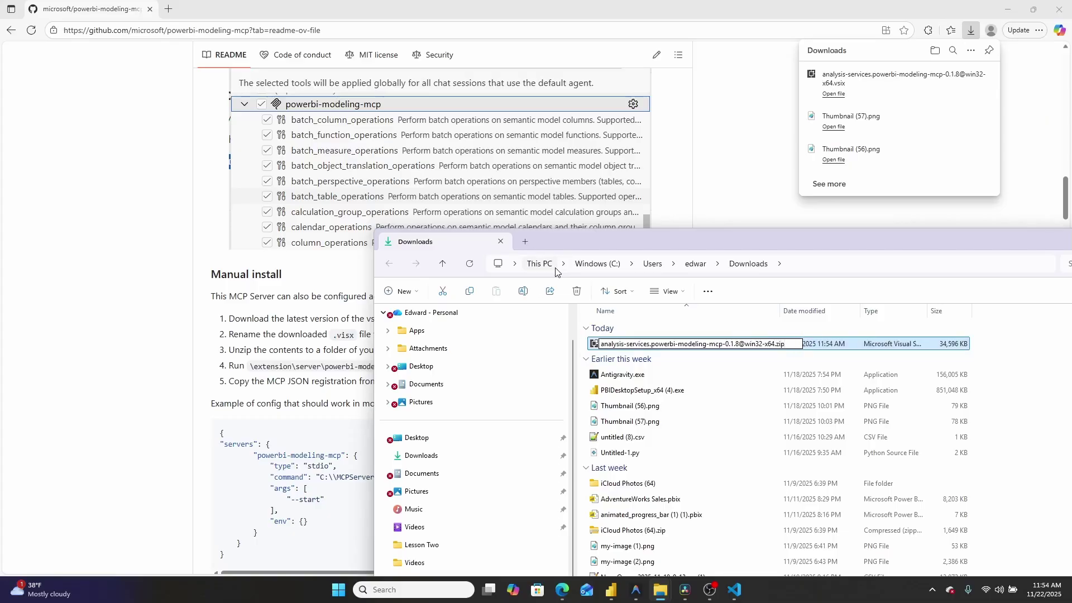
{"action": "key", "text": "Return"}
{"action": "left_click", "coordinate": [587, 298]}
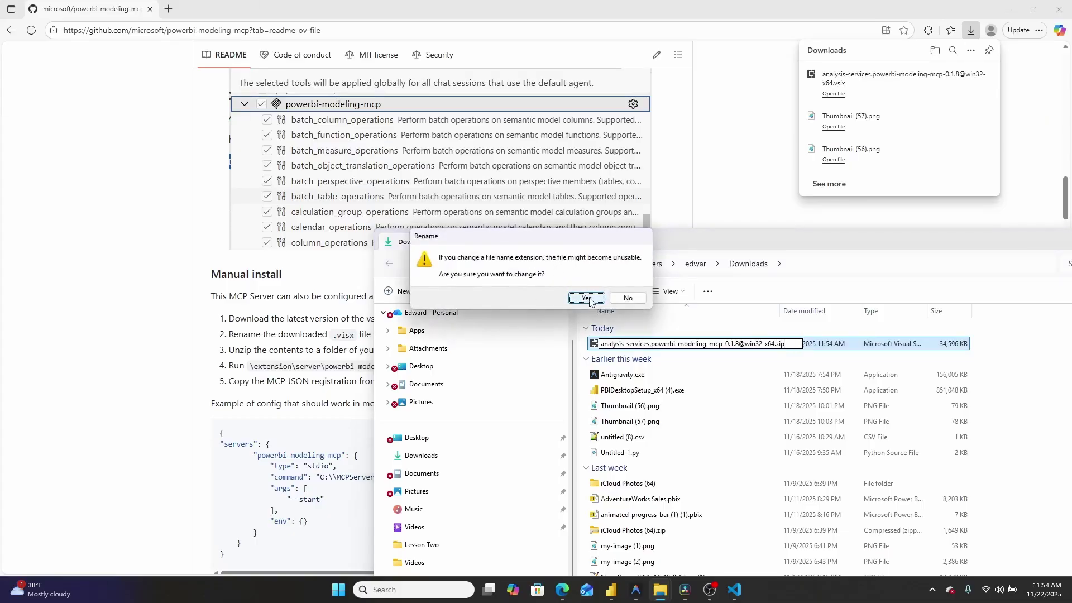
Extract all contents of the powerbi-modeling-mcp zip archive into its own folder inside Downloads.
{"action": "left_click_drag", "start_coordinate": [709, 234], "coordinate": [714, 350]}
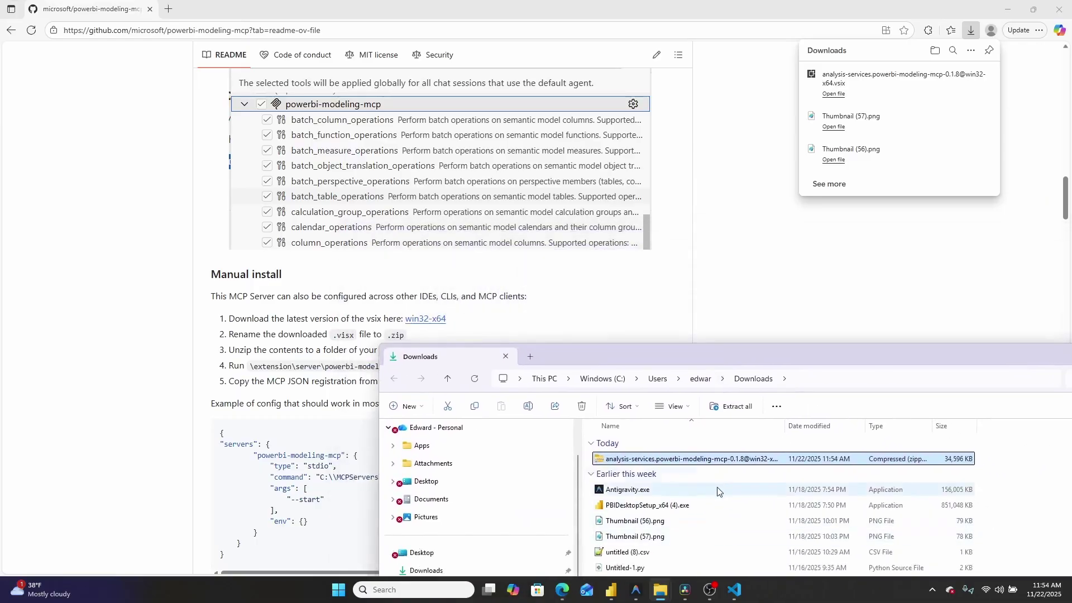
{"action": "right_click", "coordinate": [703, 460]}
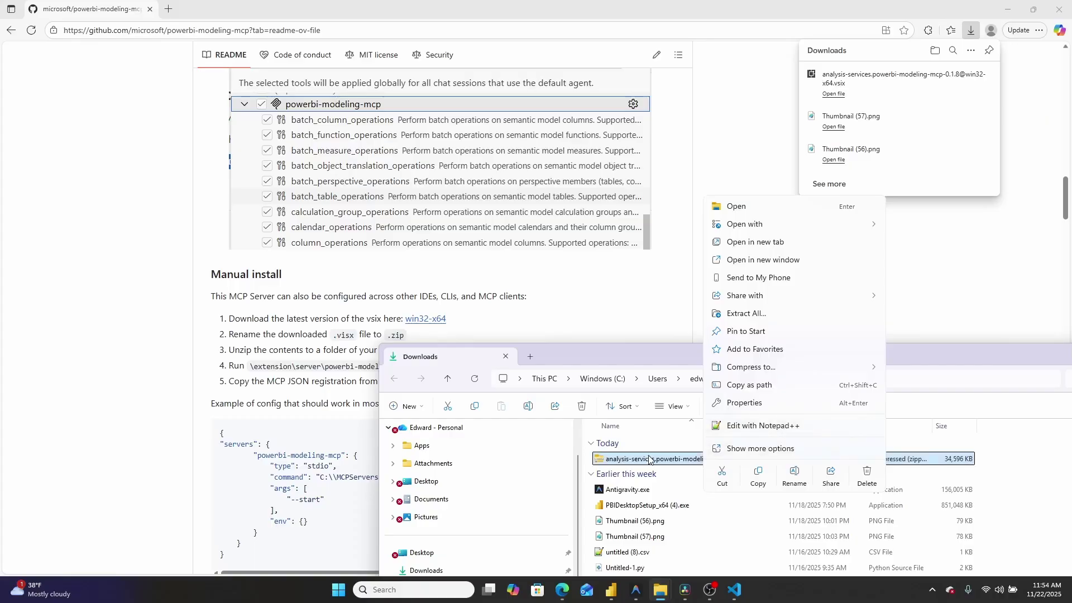
{"action": "double_click", "coordinate": [664, 463]}
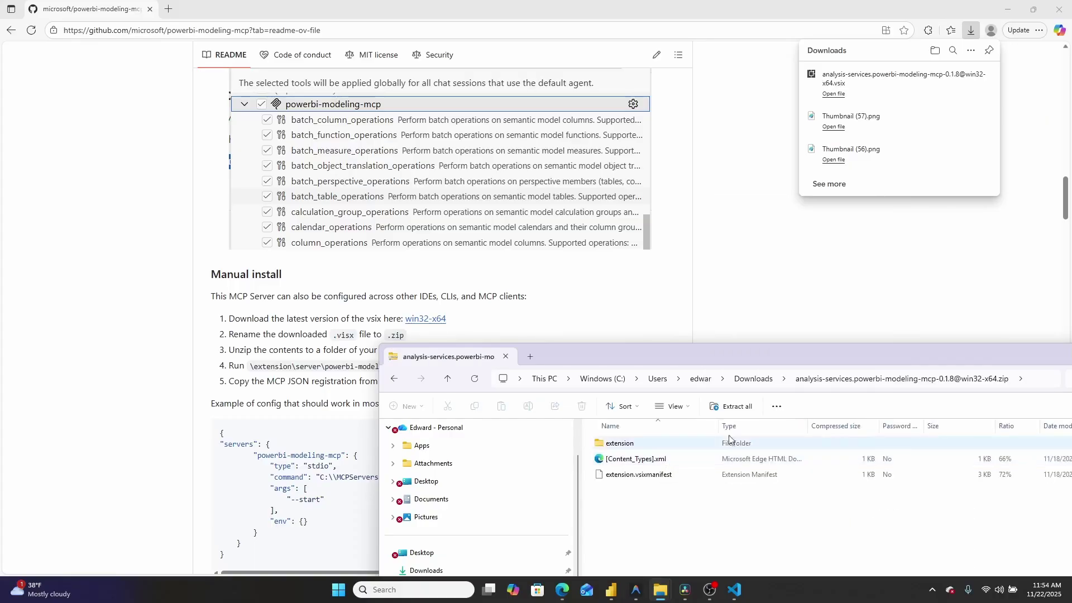
{"action": "left_click", "coordinate": [735, 408]}
{"action": "left_click", "coordinate": [636, 401]}
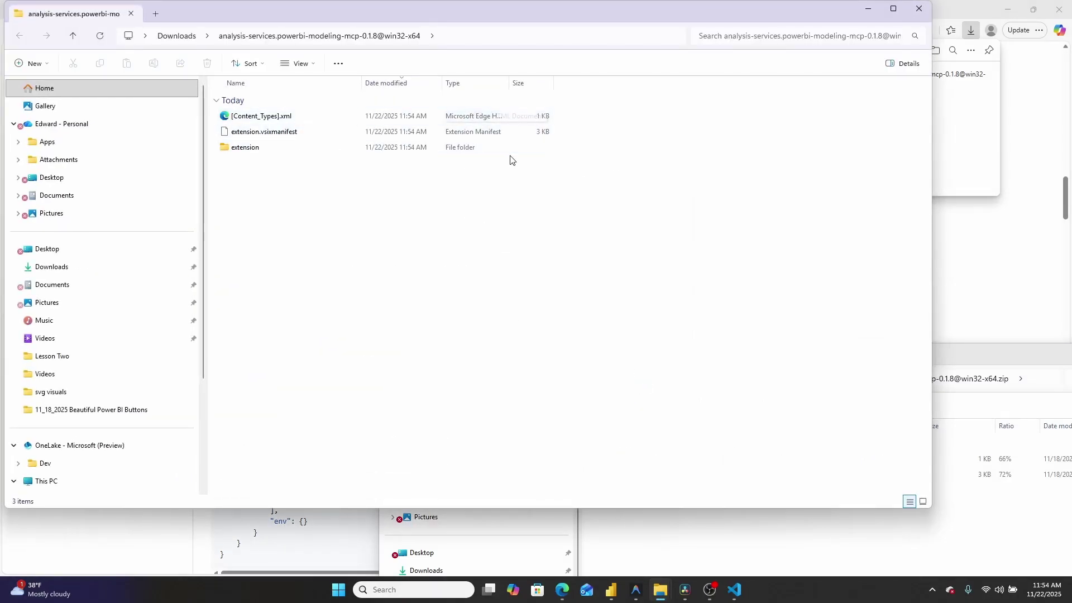
Browse the extracted extension folder and look into its subfolders.
{"action": "double_click", "coordinate": [243, 149]}
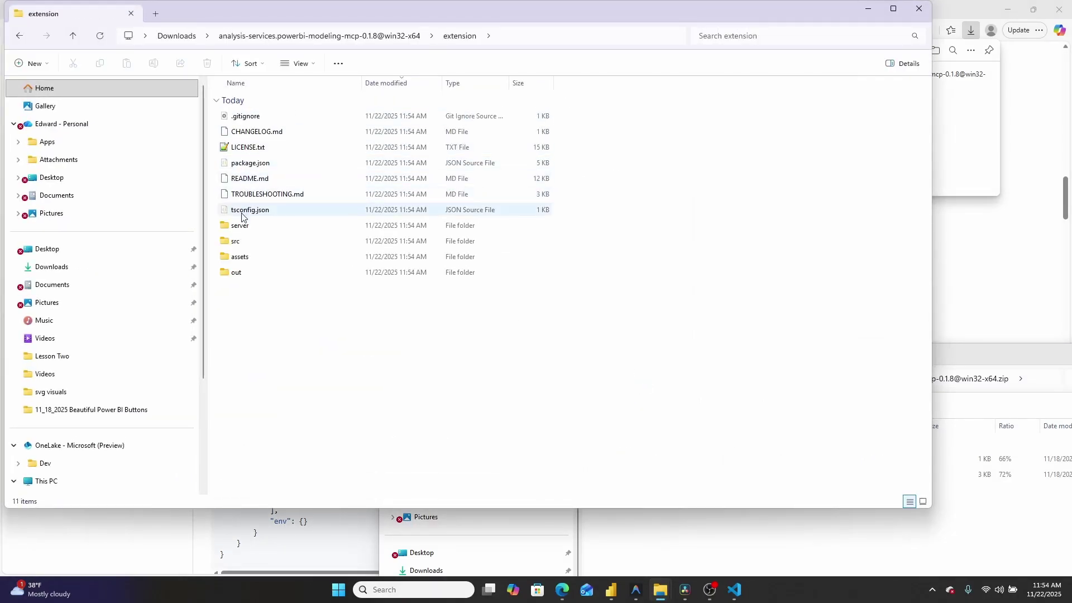
{"action": "double_click", "coordinate": [240, 258]}
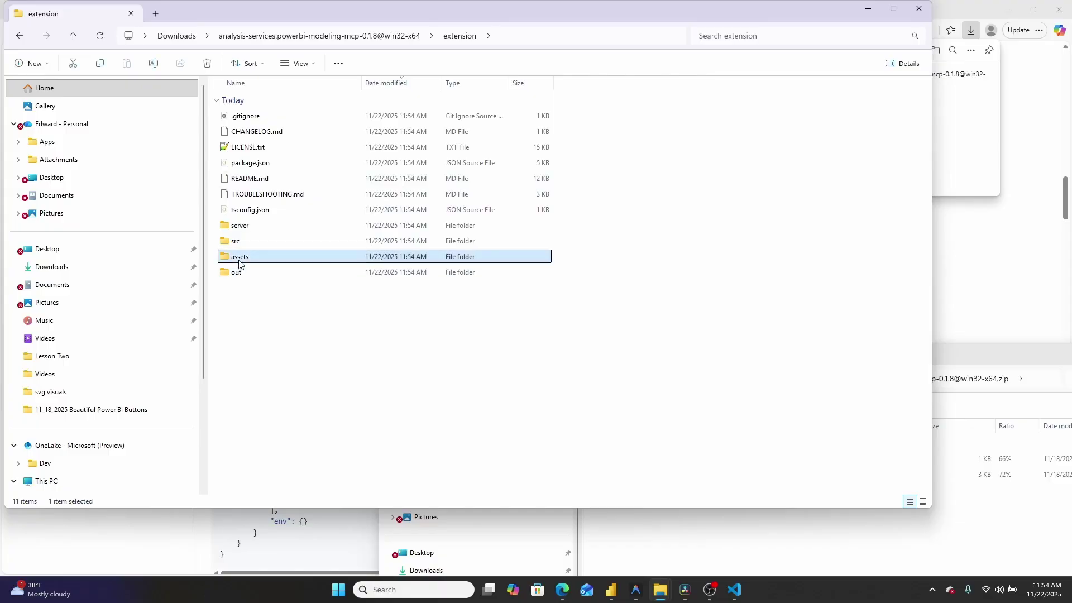
{"action": "left_click", "coordinate": [460, 37]}
{"action": "double_click", "coordinate": [254, 250]}
{"action": "left_click", "coordinate": [460, 35]}
{"action": "double_click", "coordinate": [240, 234]}
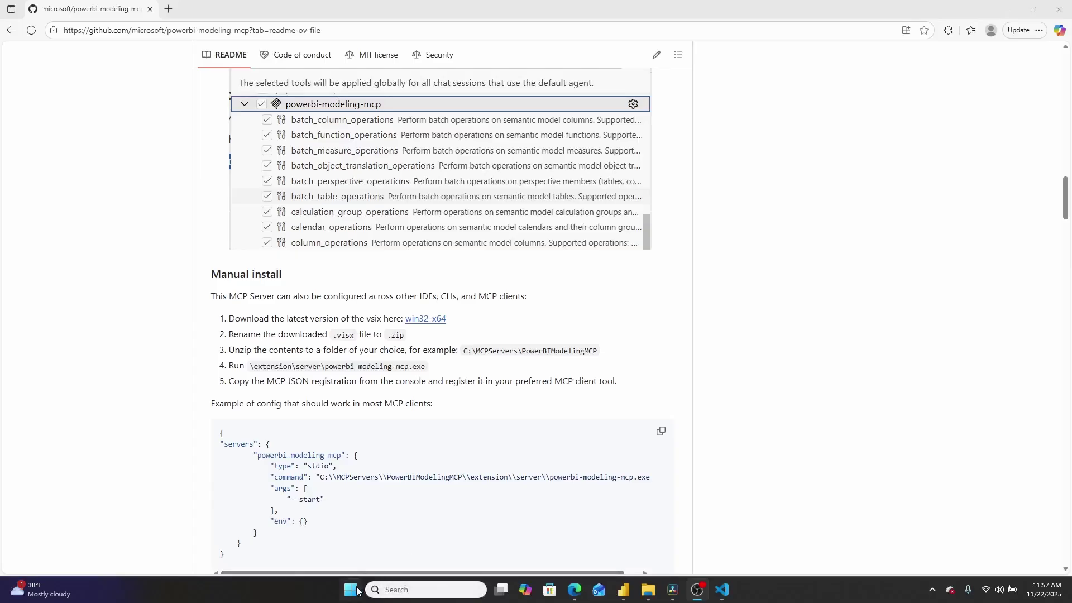
Launch Antigravity.
{"action": "left_click", "coordinate": [357, 590]}
{"action": "type", "text": "anti"}
{"action": "key", "text": "Return"}
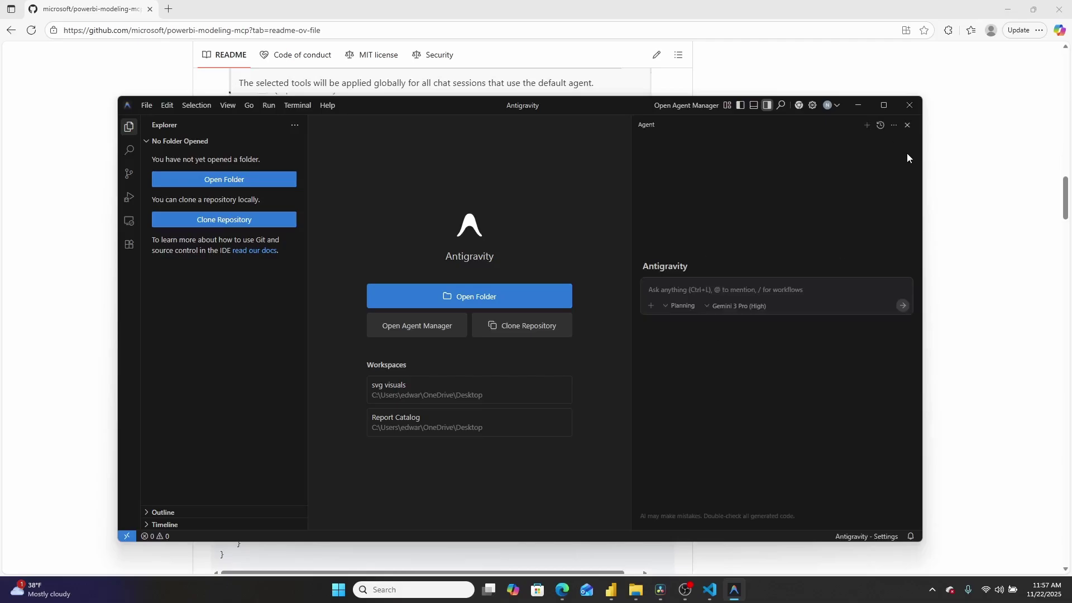
Open the raw MCP server configuration file mcp_config.json and close the Agent pane.
{"action": "left_click", "coordinate": [894, 125]}
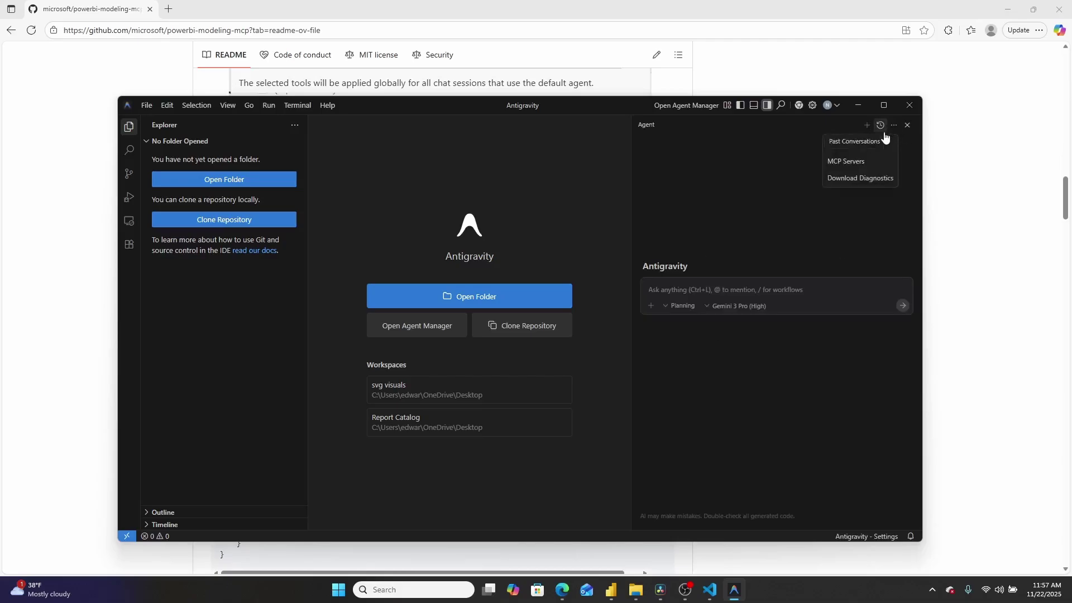
{"action": "left_click", "coordinate": [846, 162]}
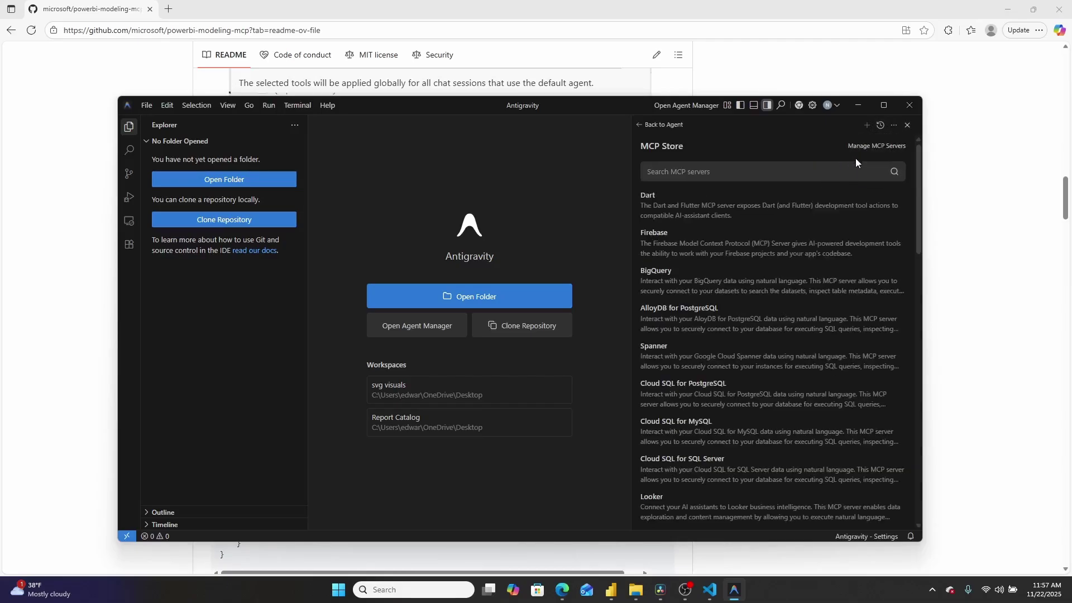
{"action": "left_click", "coordinate": [863, 147]}
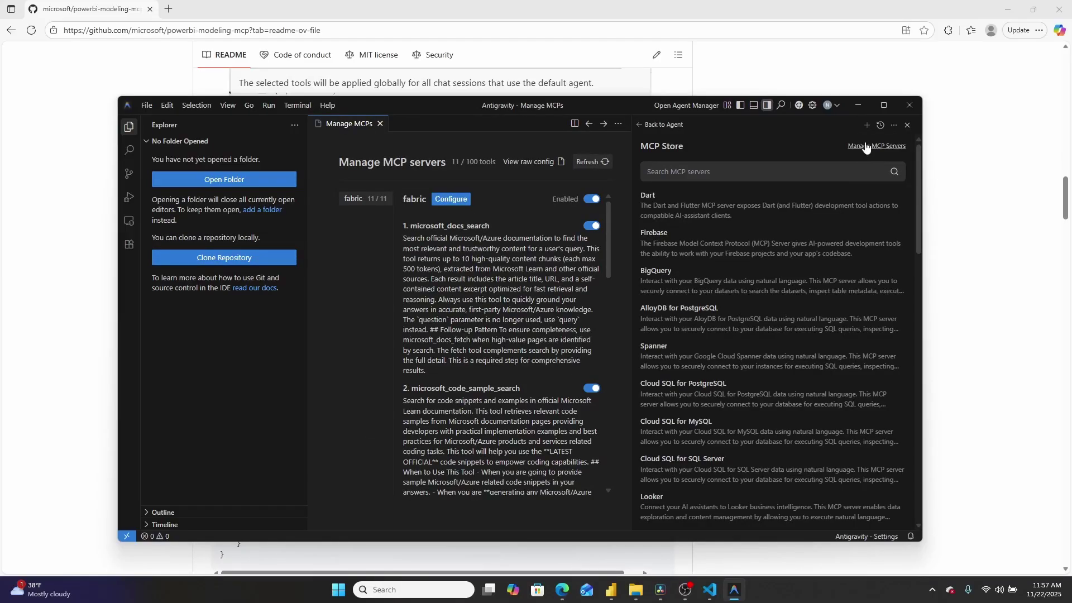
{"action": "left_click", "coordinate": [527, 166]}
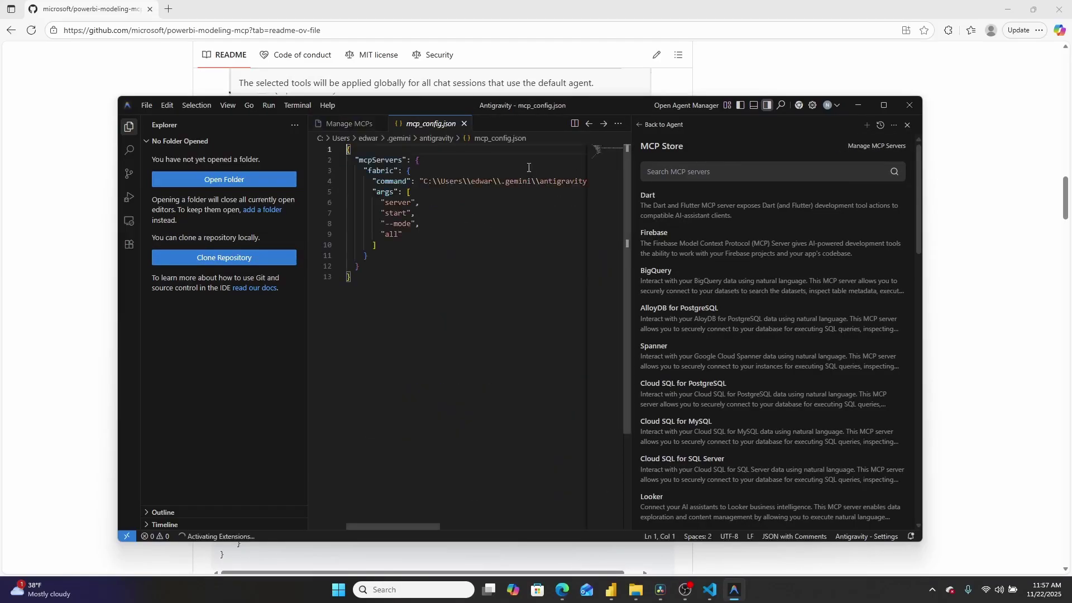
{"action": "left_click", "coordinate": [908, 125]}
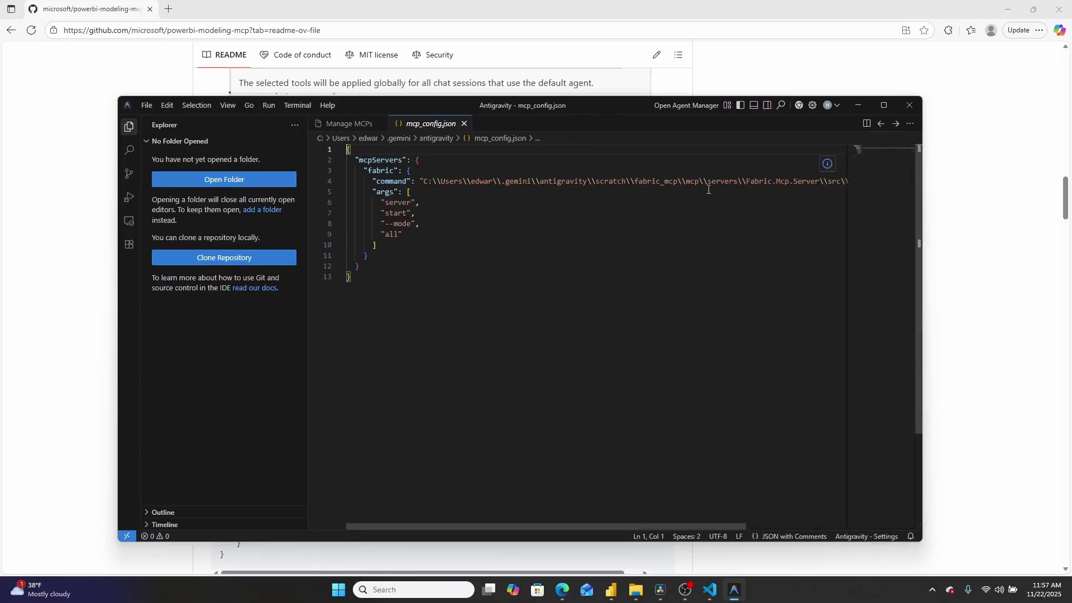
Examine the full command path of the fabric server in mcp_config.json.
{"action": "scroll", "coordinate": [674, 290], "scroll_direction": "right", "scroll_amount": 4}
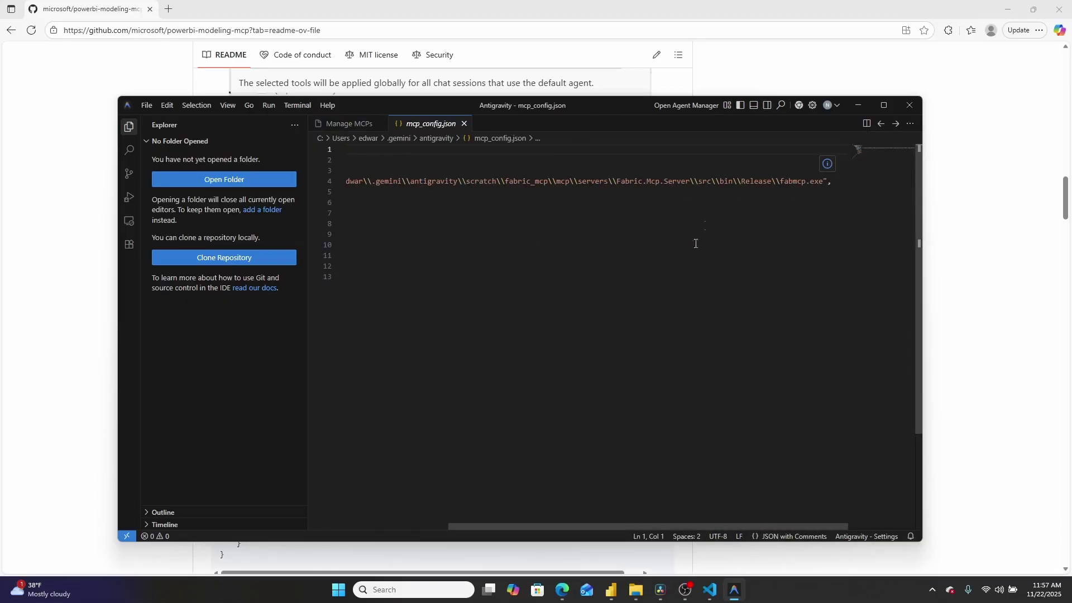
{"action": "scroll", "coordinate": [619, 198], "scroll_direction": "left", "scroll_amount": 1}
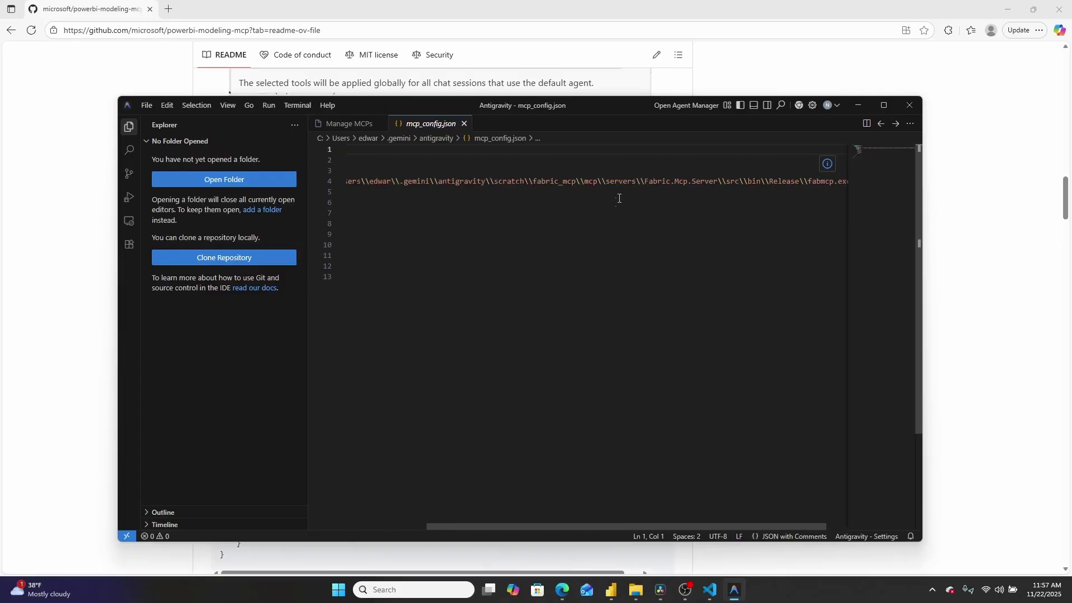
{"action": "left_click", "coordinate": [647, 182]}
{"action": "key", "text": "Down"}
{"action": "key", "text": "Down"}
{"action": "key", "text": "Down"}
{"action": "key", "text": "Down"}
{"action": "key", "text": "Down"}
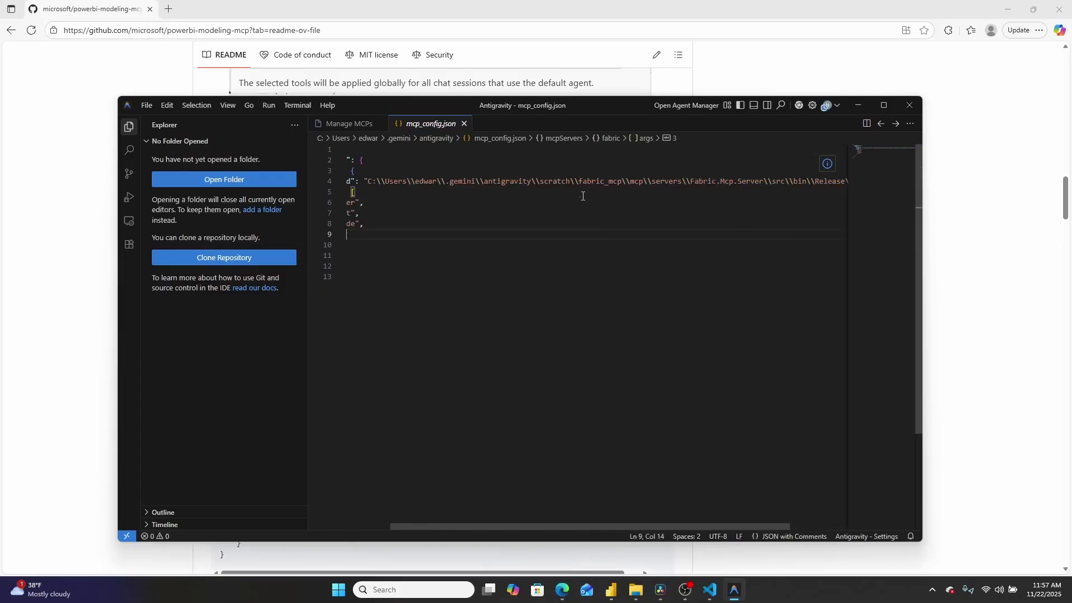
Copy the fabric command path up to the scratch folder and open that folder in File Explorer, reducing the doubled backslashes to single ones.
{"action": "left_click_drag", "start_coordinate": [578, 183], "coordinate": [368, 180]}
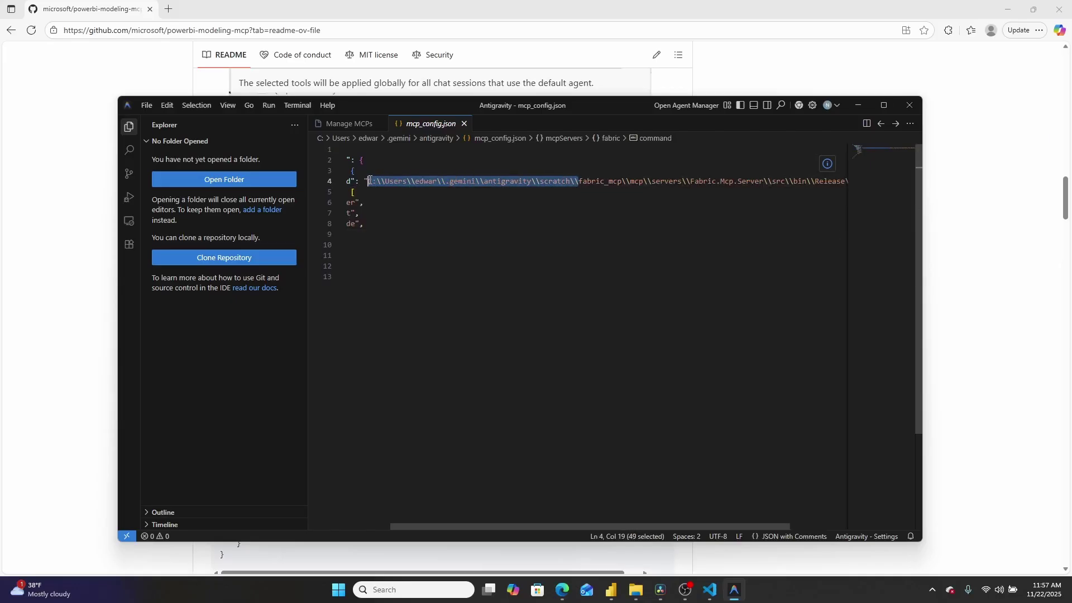
{"action": "left_click", "coordinate": [636, 590]}
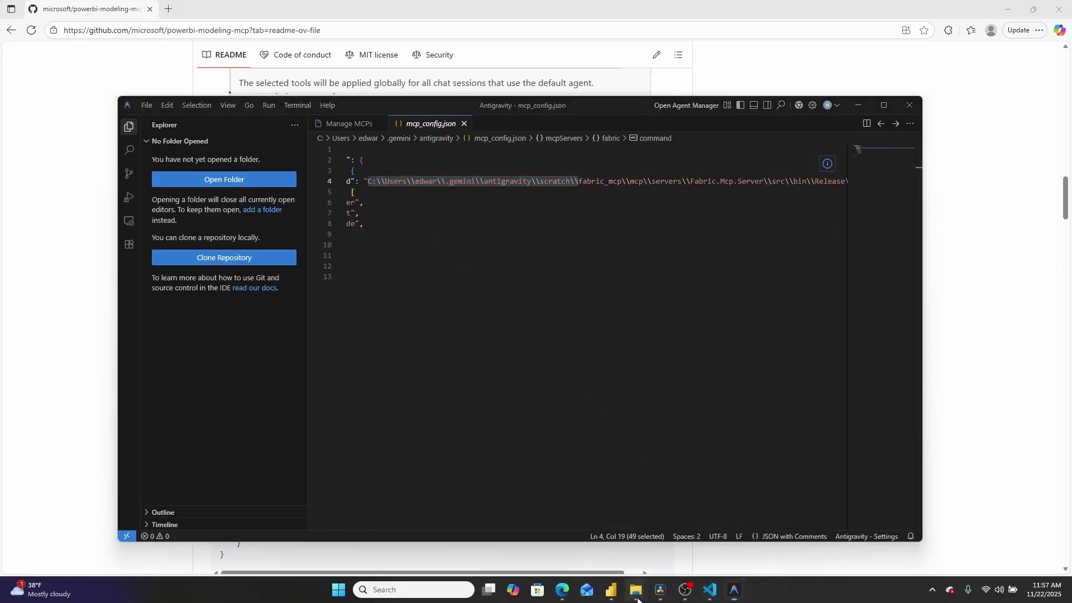
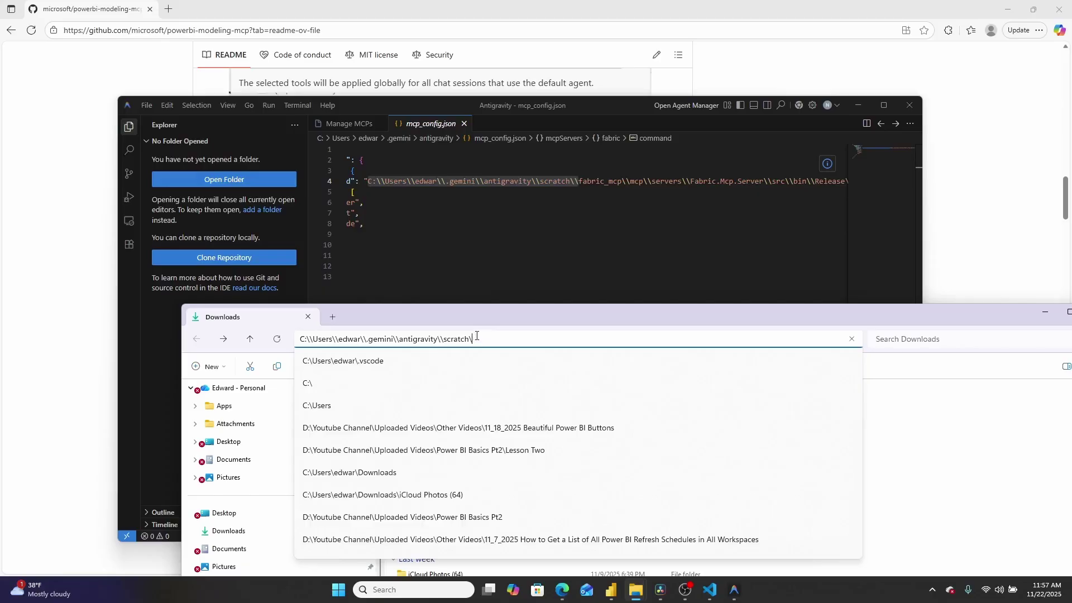
{"action": "left_click", "coordinate": [400, 339]}
{"action": "key", "text": "BackSpace"}
{"action": "left_click", "coordinate": [366, 338]}
{"action": "key", "text": "BackSpace"}
{"action": "left_click", "coordinate": [336, 339]}
{"action": "key", "text": "BackSpace"}
{"action": "left_click", "coordinate": [313, 339]}
{"action": "key", "text": "BackSpace"}
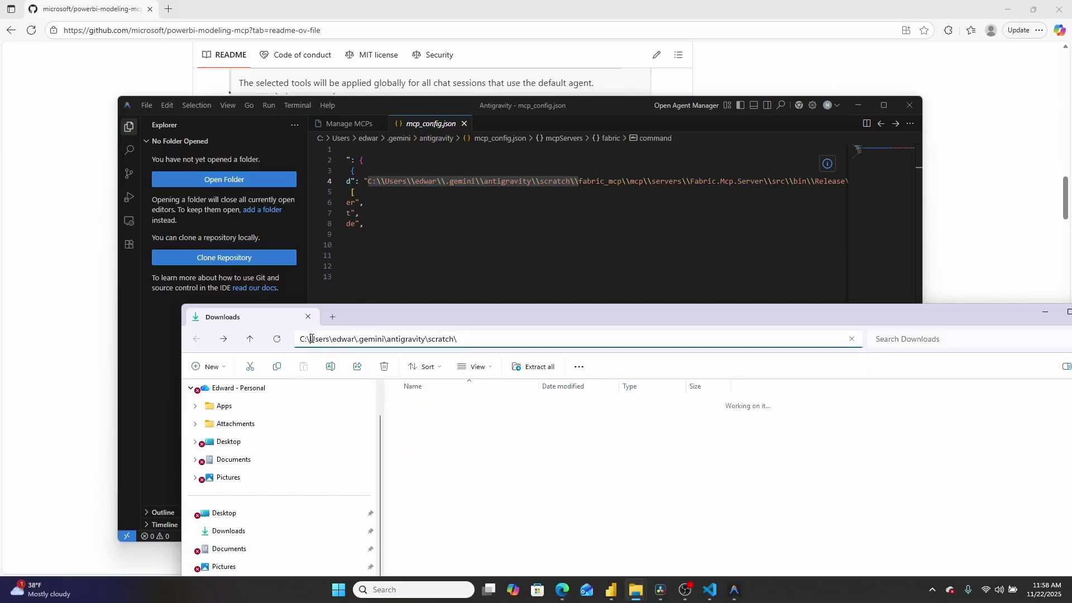
{"action": "key", "text": "Return"}
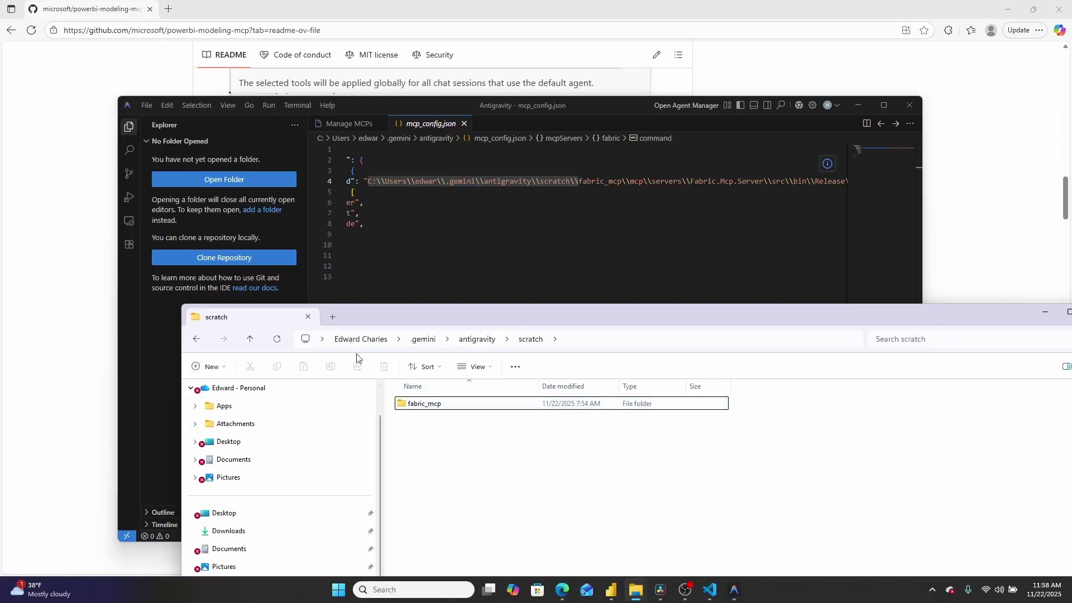
Create a folder named powerbi_mcp inside the scratch folder and open it.
{"action": "right_click", "coordinate": [423, 457]}
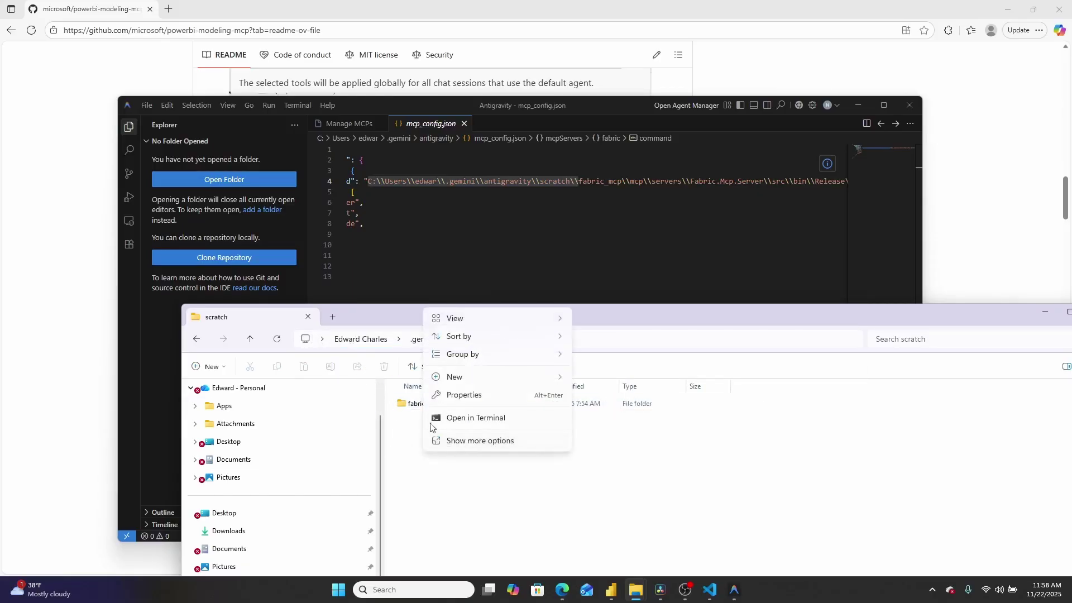
{"action": "mouse_move", "coordinate": [455, 378]}
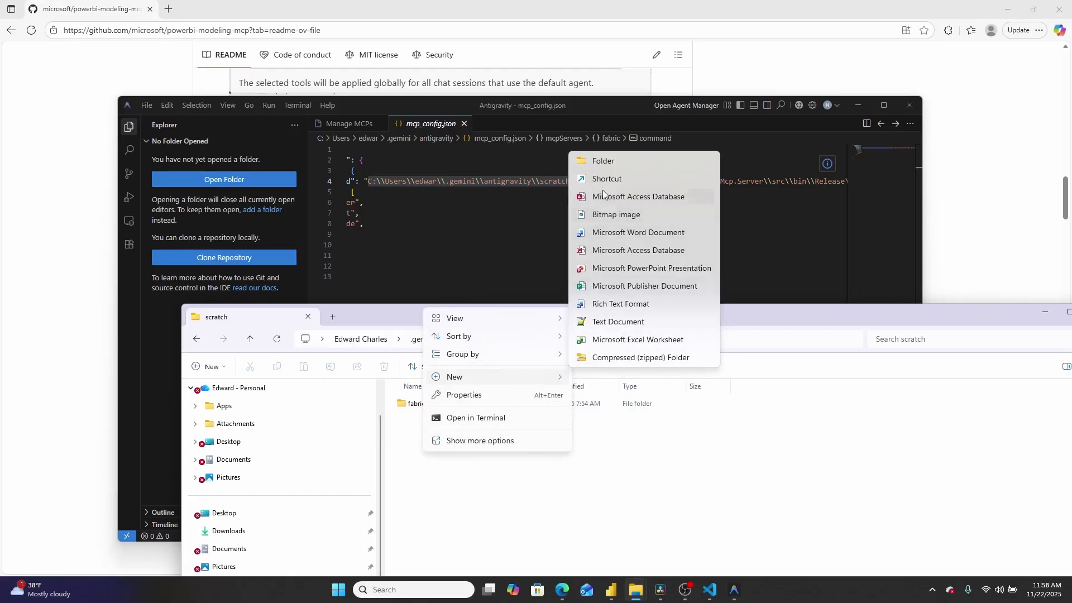
{"action": "left_click", "coordinate": [602, 161]}
{"action": "type", "text": "powerbi_mcp"}
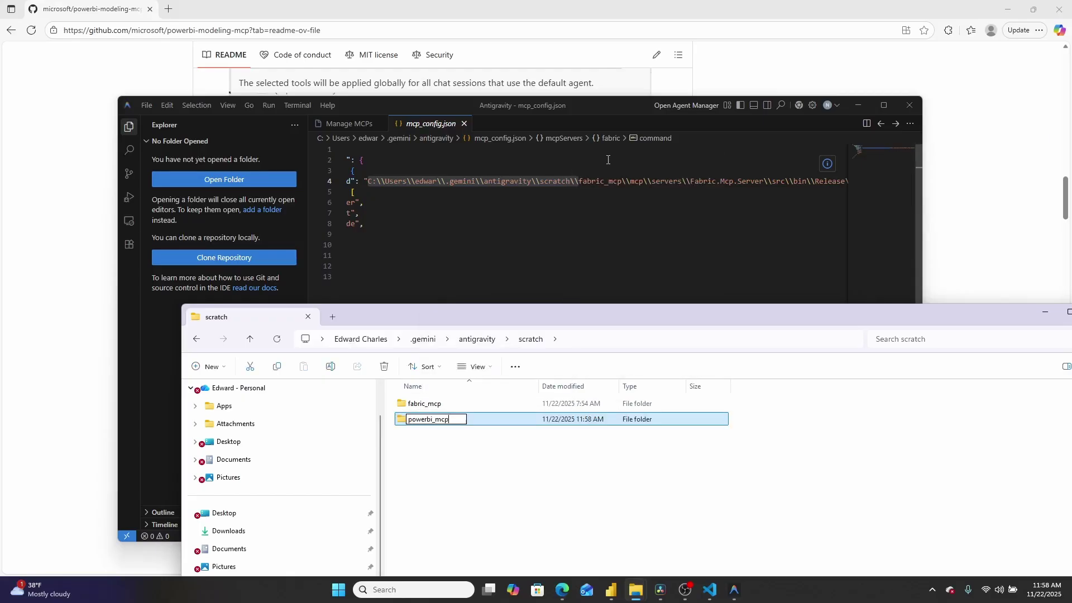
{"action": "key", "text": "Return"}
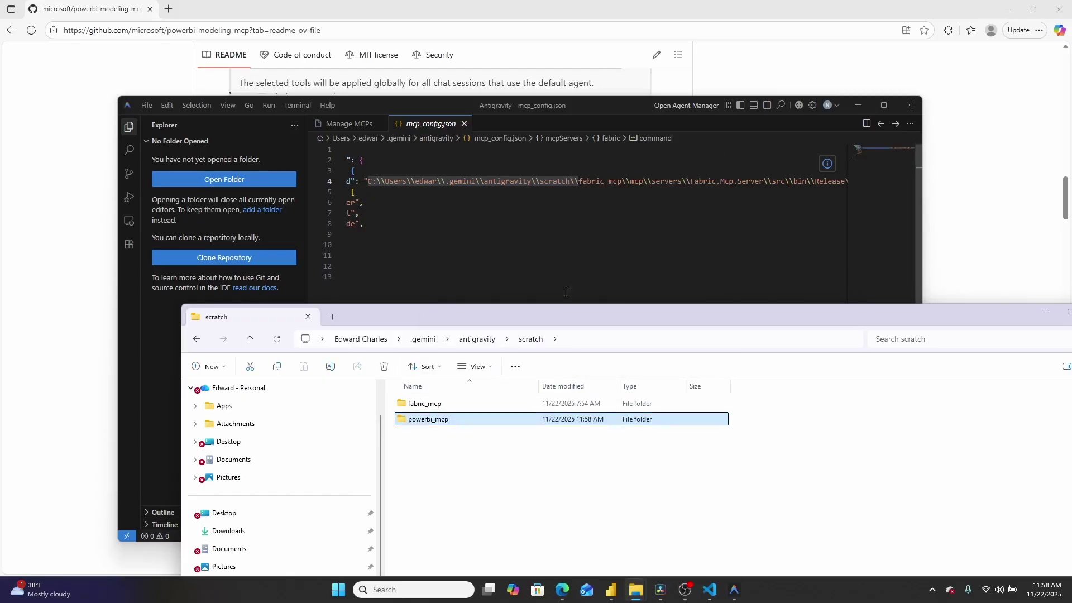
{"action": "double_click", "coordinate": [411, 424]}
{"action": "left_click_drag", "start_coordinate": [519, 323], "coordinate": [183, 213]}
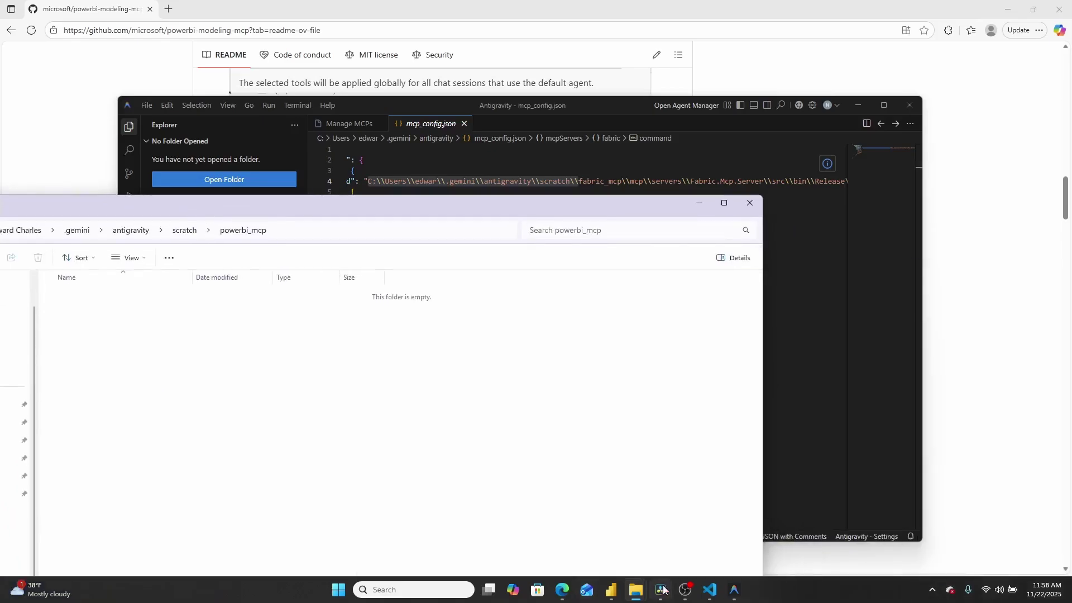
Move the powerbi-modeling-mcp.exe application and all other contents of the extension's server folder into the powerbi_mcp folder.
{"action": "mouse_move", "coordinate": [636, 591]}
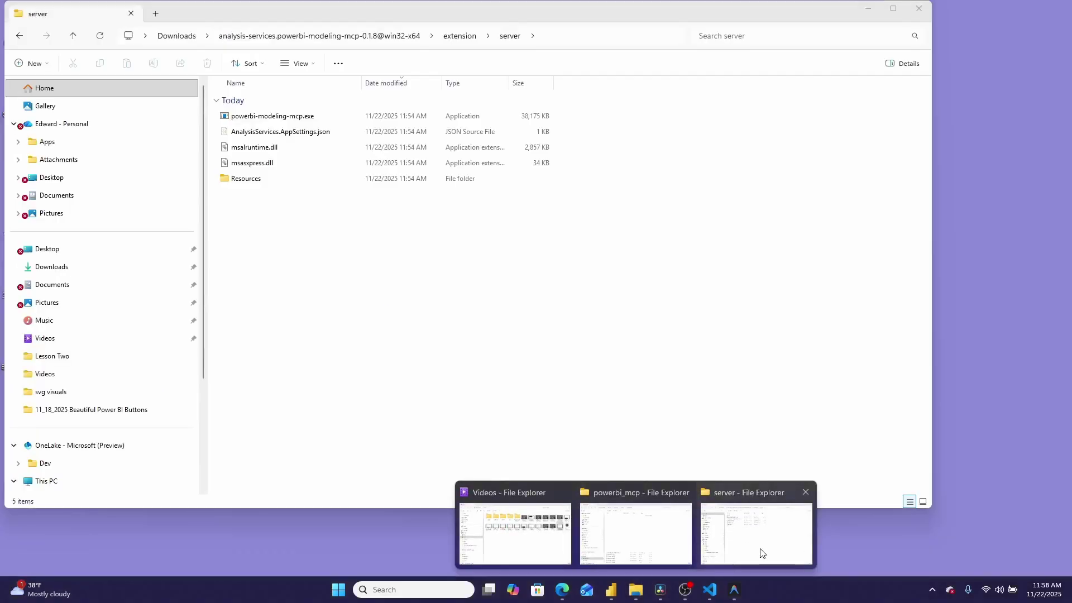
{"action": "left_click", "coordinate": [761, 551]}
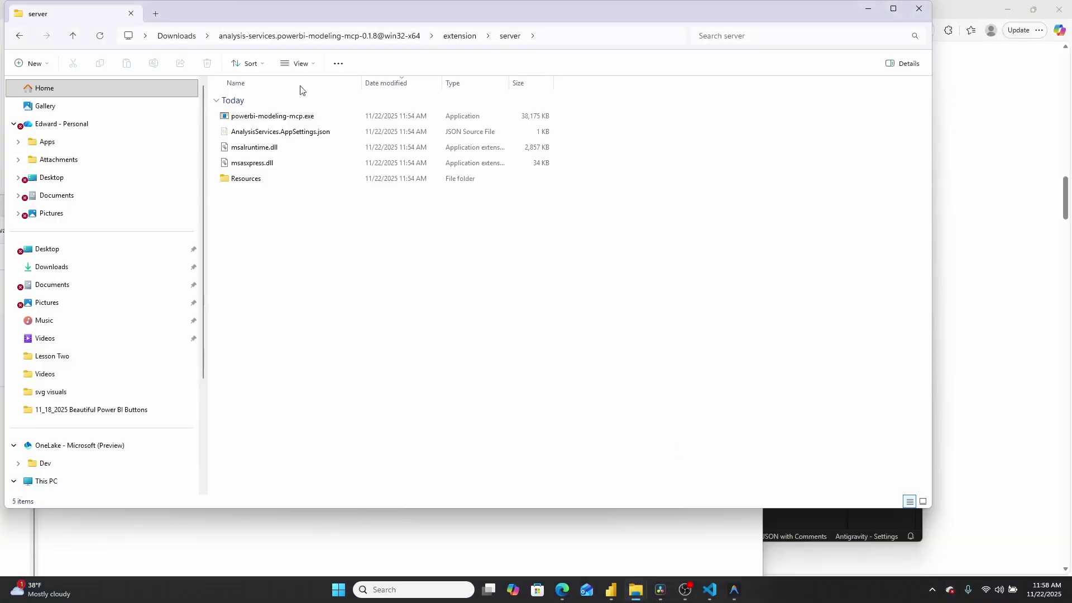
{"action": "left_click_drag", "start_coordinate": [258, 26], "coordinate": [741, 246]}
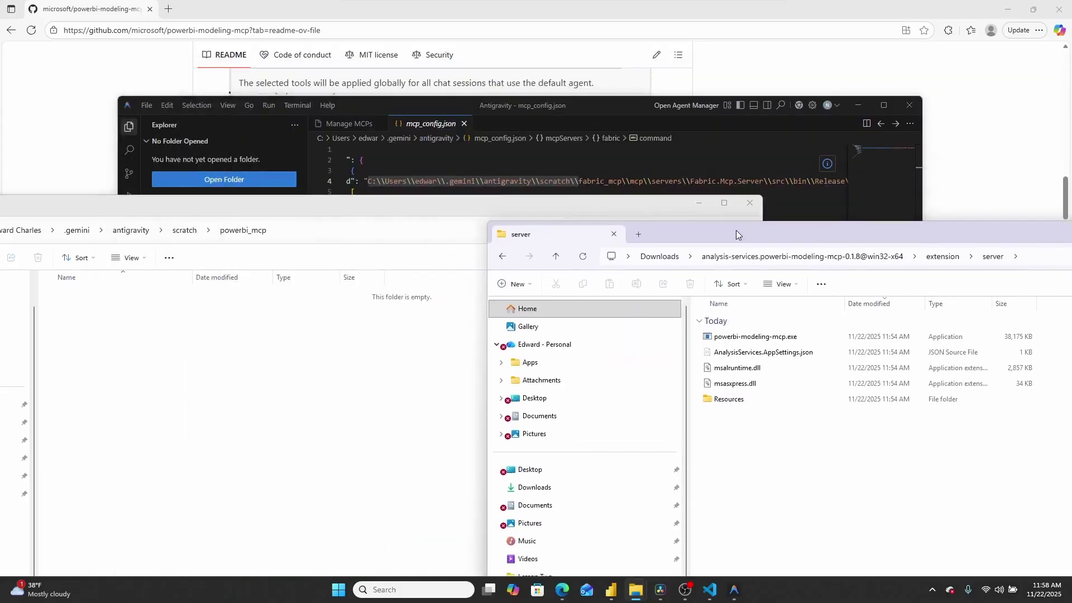
{"action": "left_click", "coordinate": [754, 333]}
{"action": "left_click", "coordinate": [726, 398], "text": "shift"}
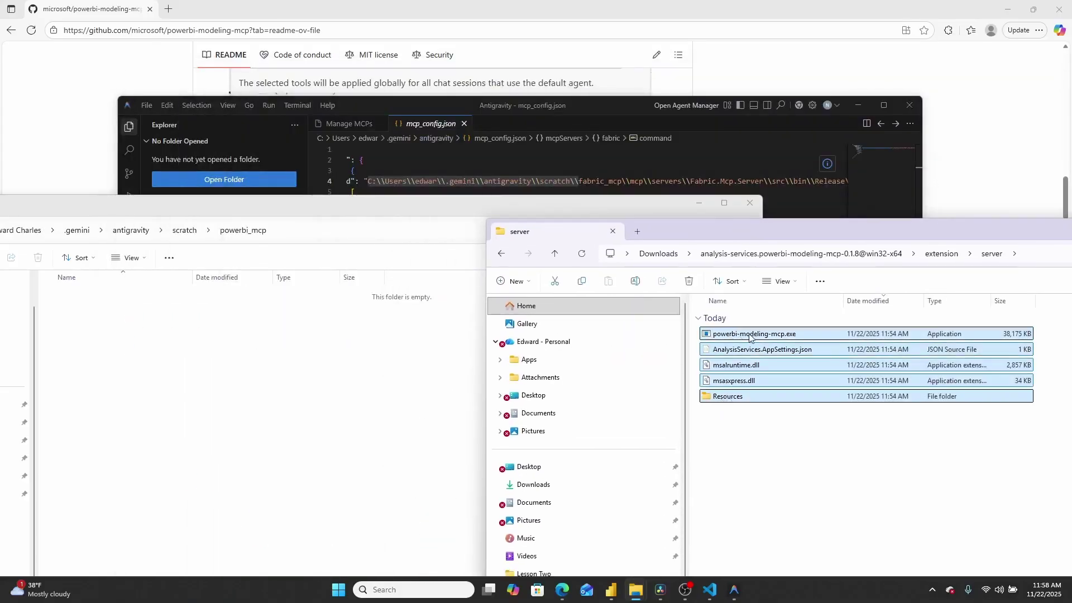
{"action": "left_click_drag", "start_coordinate": [754, 343], "coordinate": [228, 390]}
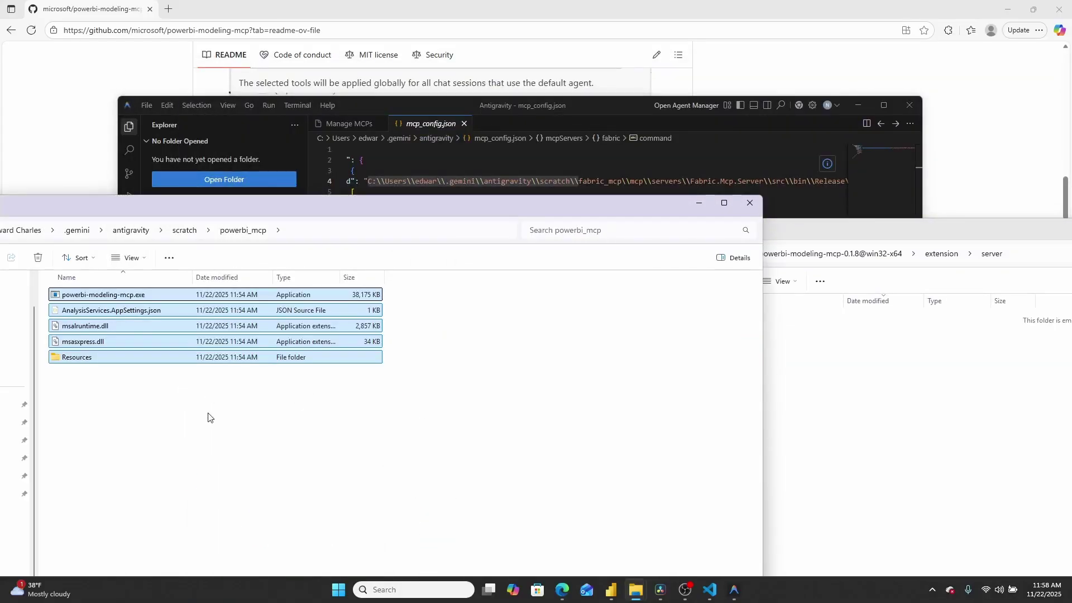
{"action": "left_click", "coordinate": [213, 431]}
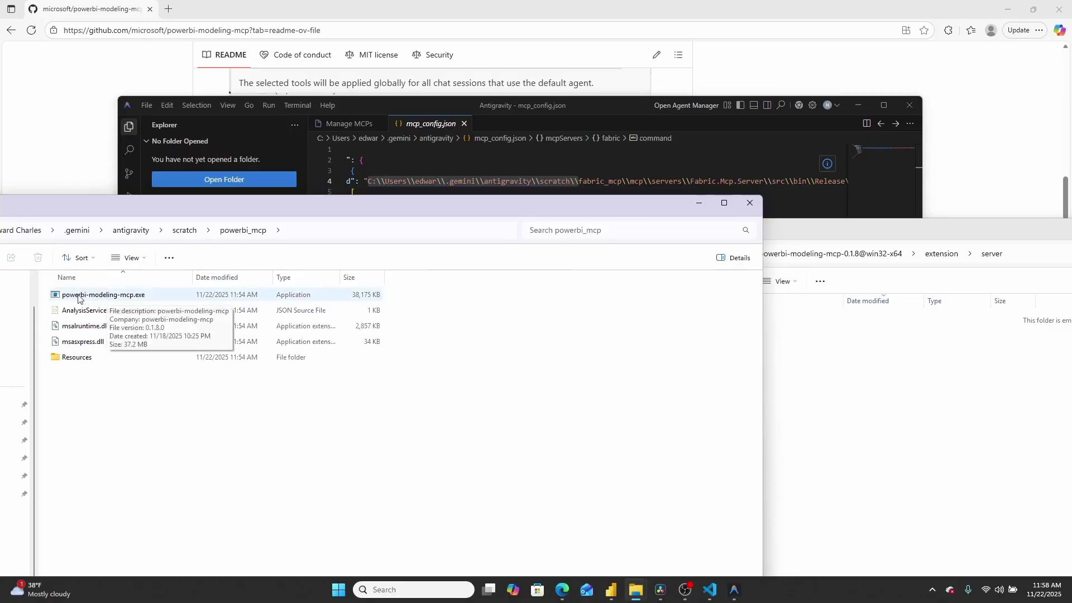
Duplicate the whole fabric server block in mcp_config.json directly below the original, inside mcpServers.
{"action": "left_click", "coordinate": [434, 191]}
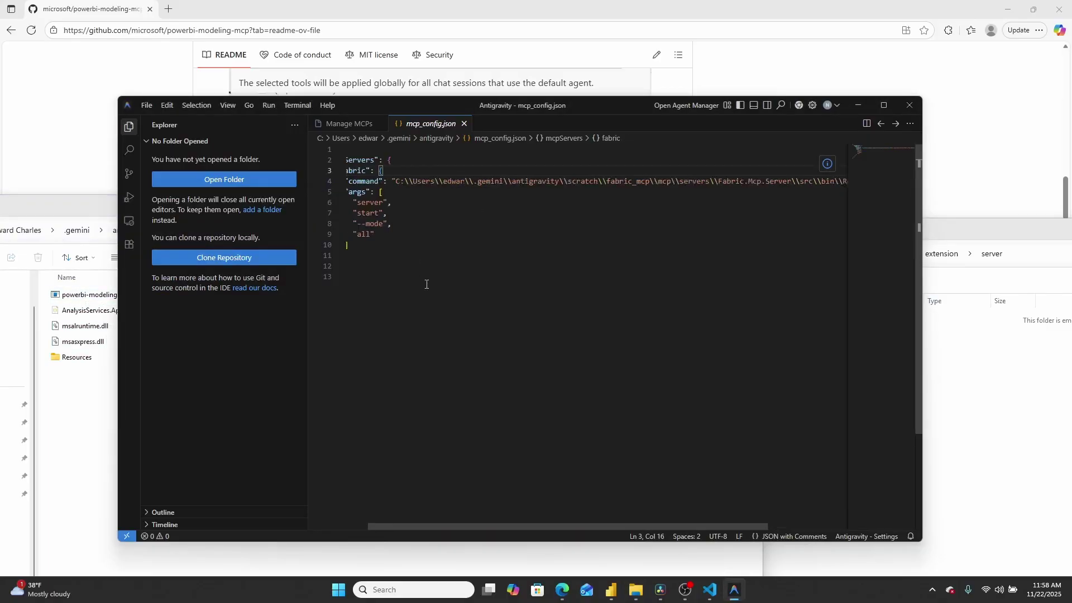
{"action": "left_click", "coordinate": [389, 263]}
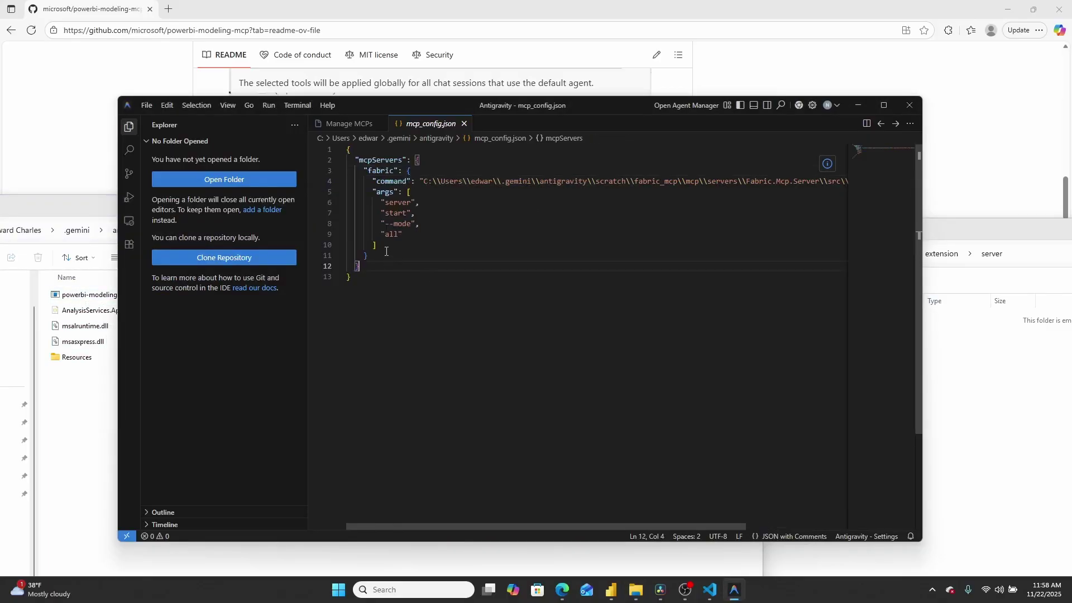
{"action": "left_click_drag", "start_coordinate": [387, 254], "coordinate": [289, 166]}
{"action": "key", "text": "ctrl+c"}
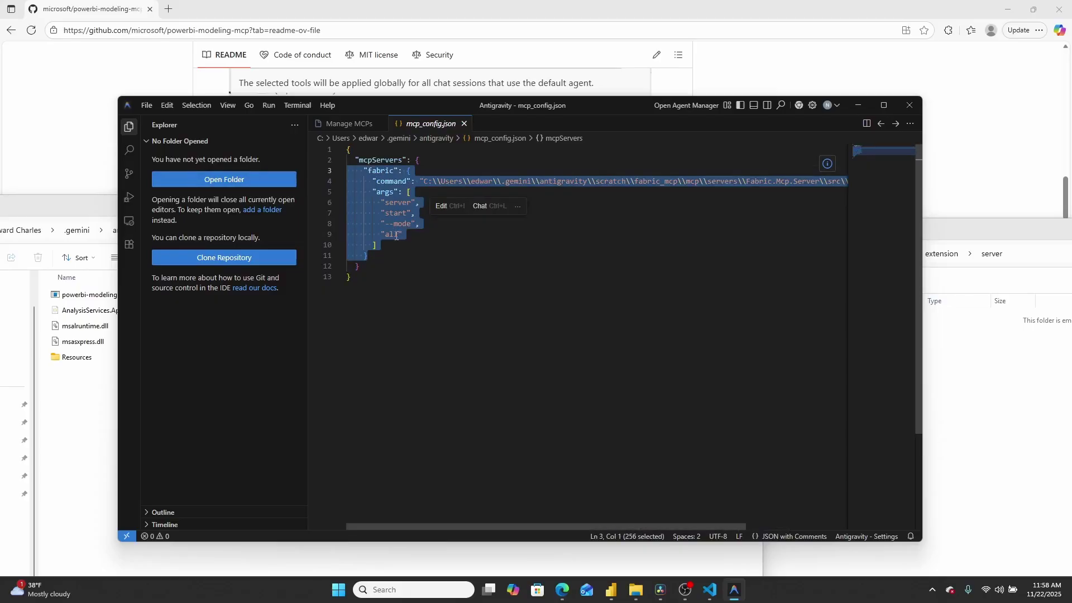
{"action": "left_click", "coordinate": [395, 257]}
{"action": "key", "text": "Return"}
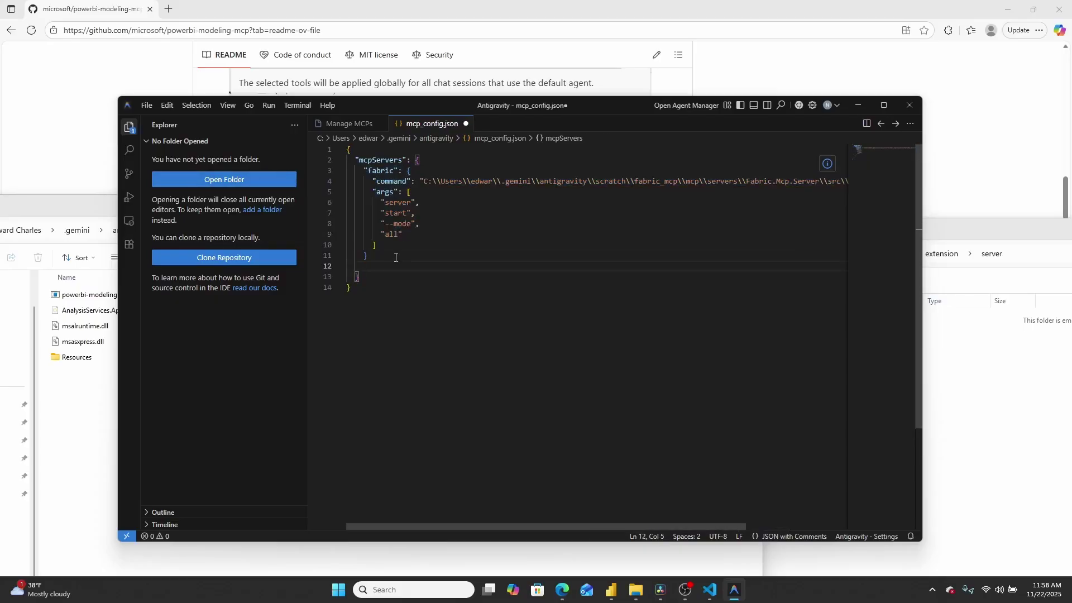
{"action": "key", "text": "ctrl+v"}
Separate the two server blocks with a comma and align the second block's name with the first one's indentation.
{"action": "left_click", "coordinate": [390, 255]}
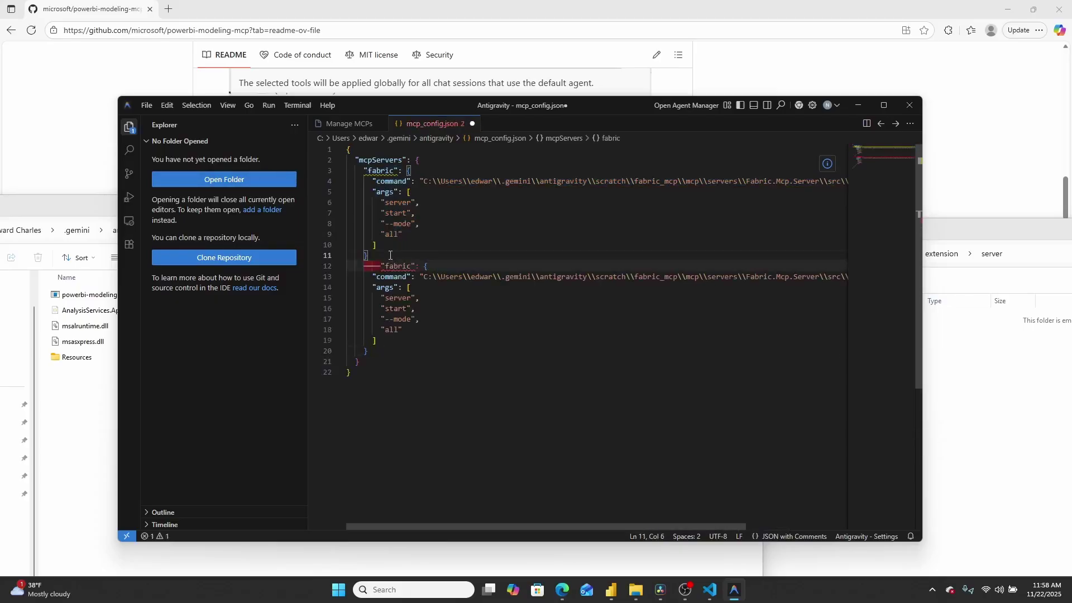
{"action": "type", "text": ","}
{"action": "left_click", "coordinate": [385, 267]}
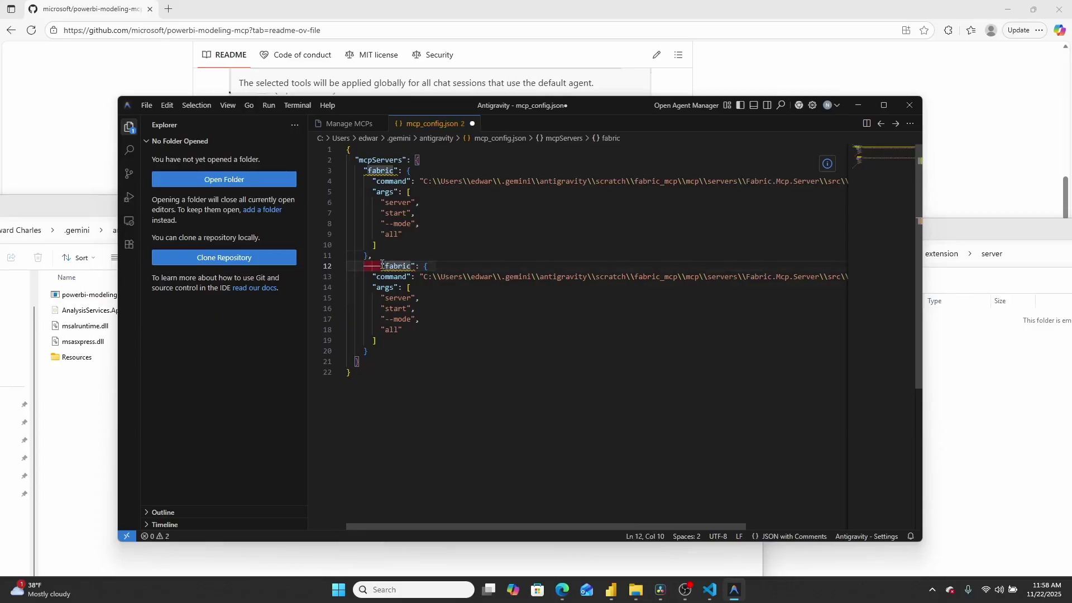
{"action": "key", "text": "Left"}
{"action": "key", "text": "BackSpace"}
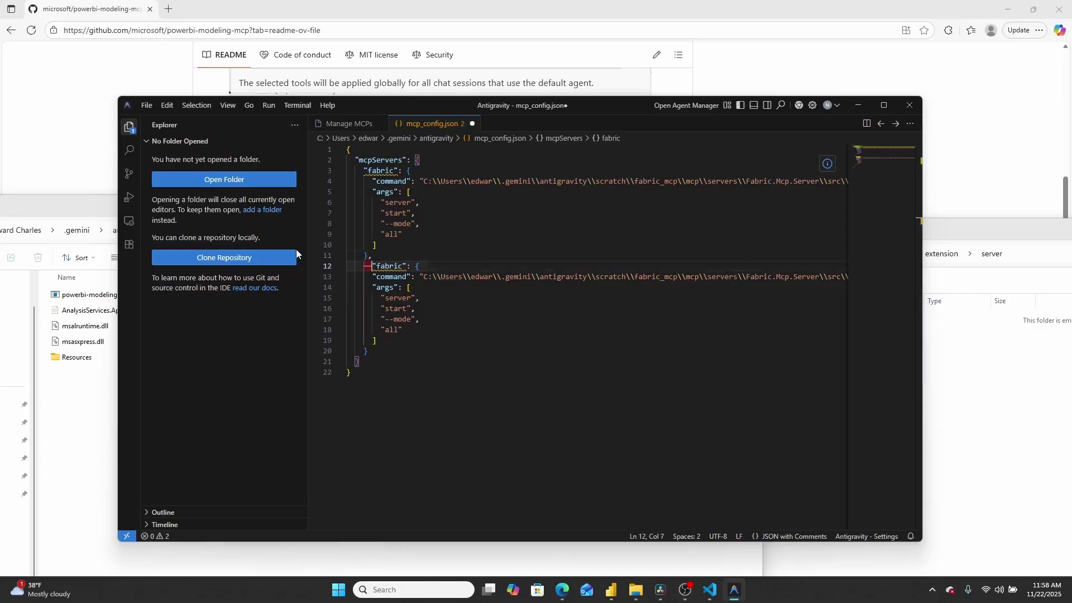
{"action": "key", "text": "BackSpace"}
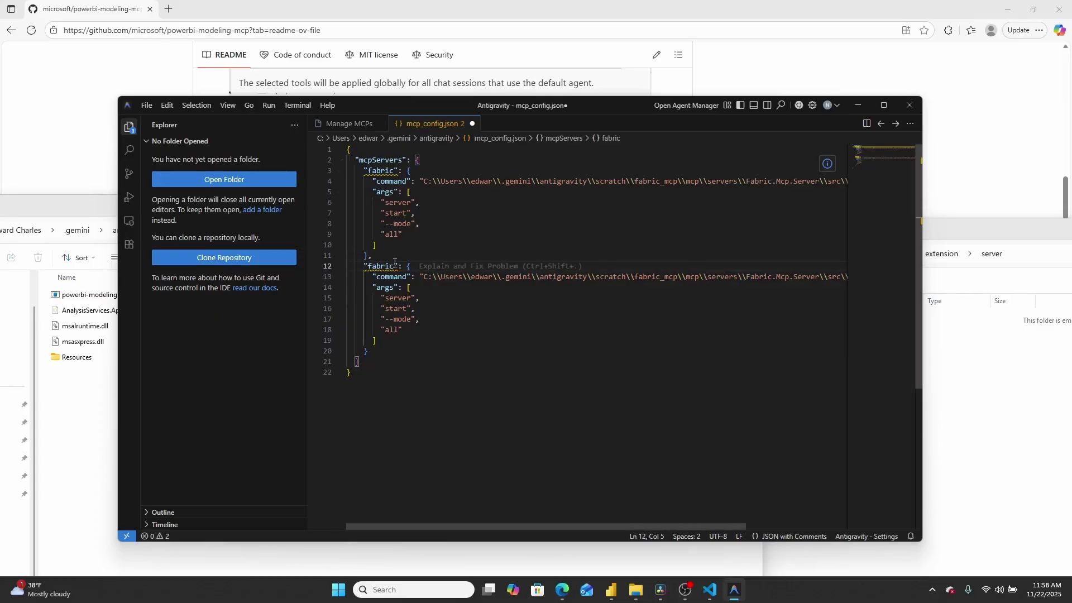
Rename the second server block in mcp_config.json to "pbi", keeping its quotes and colon intact.
{"action": "left_click_drag", "start_coordinate": [395, 262], "coordinate": [369, 265]}
{"action": "key", "text": "BackSpace"}
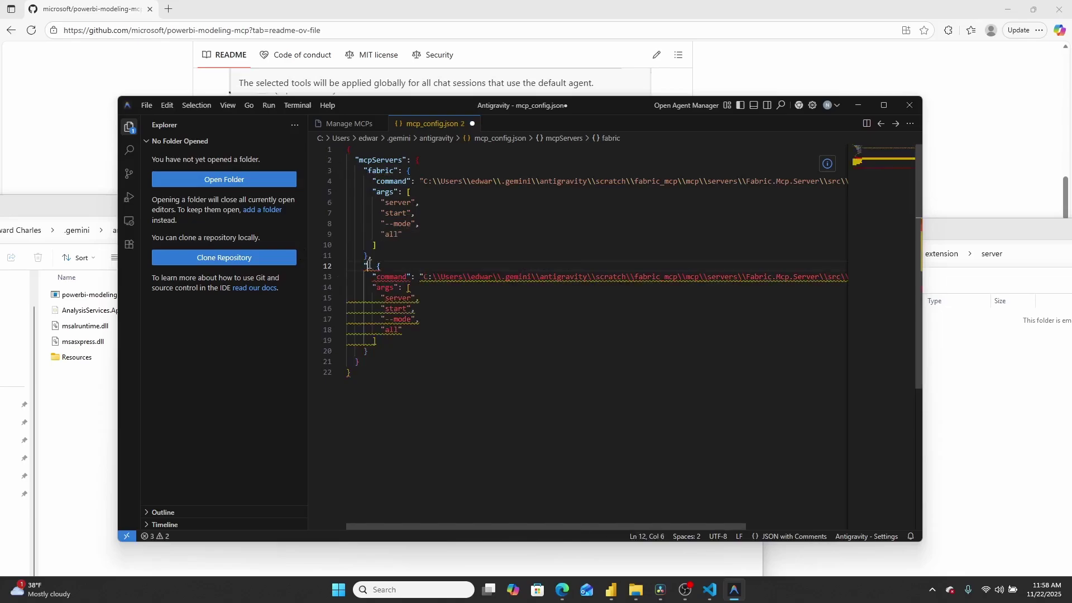
{"action": "type", "text": "pbi\":"}
{"action": "left_click", "coordinate": [432, 278]}
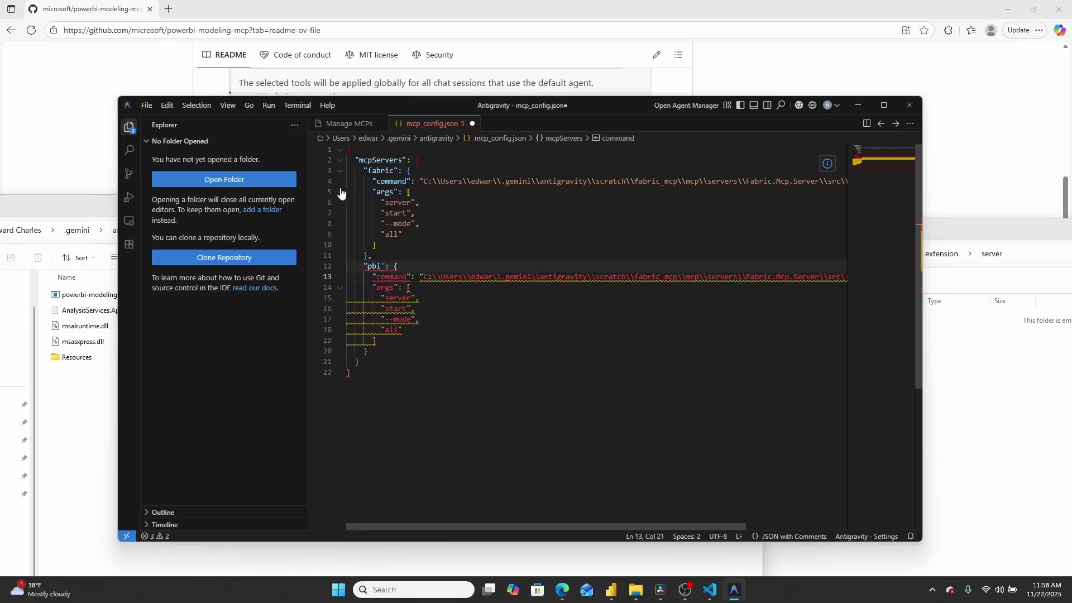
{"action": "left_click", "coordinate": [478, 339]}
{"action": "left_click", "coordinate": [383, 266]}
{"action": "type", "text": "\""}
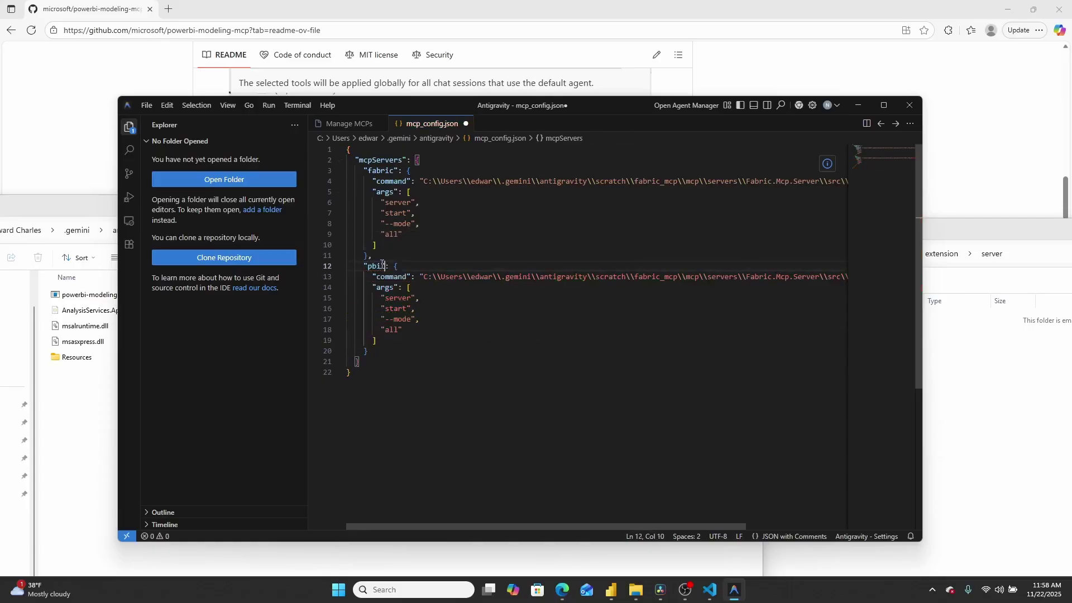
{"action": "left_click", "coordinate": [439, 345]}
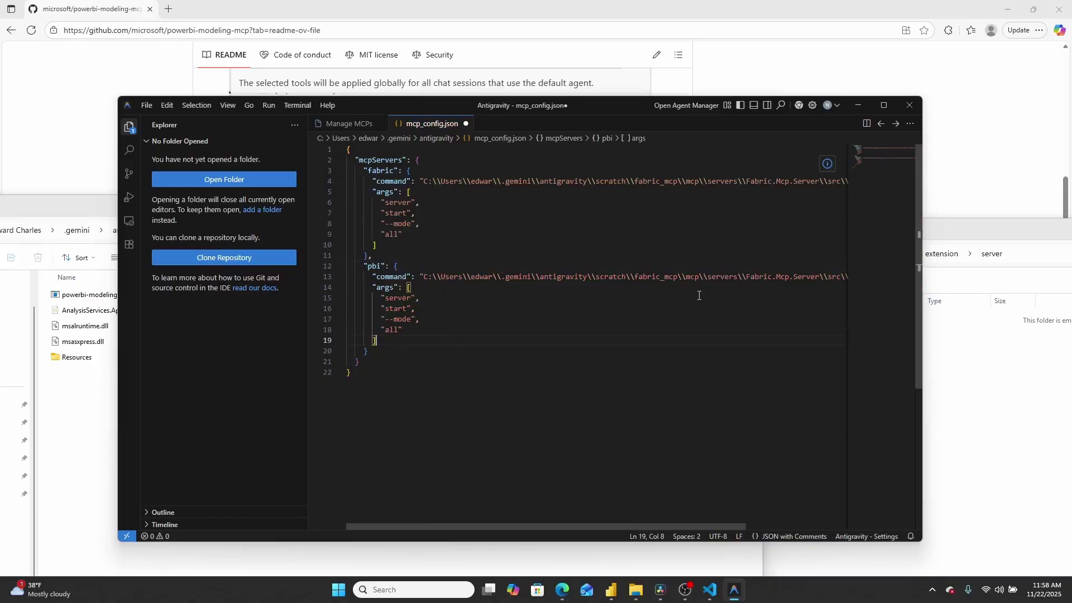
In the pbi command path, replace the folders from fabric_mcp through Release with the single folder powerbi_mcp.
{"action": "left_click_drag", "start_coordinate": [640, 277], "coordinate": [913, 283]}
{"action": "left_click_drag", "start_coordinate": [818, 283], "coordinate": [773, 280]}
{"action": "key", "text": "BackSpace"}
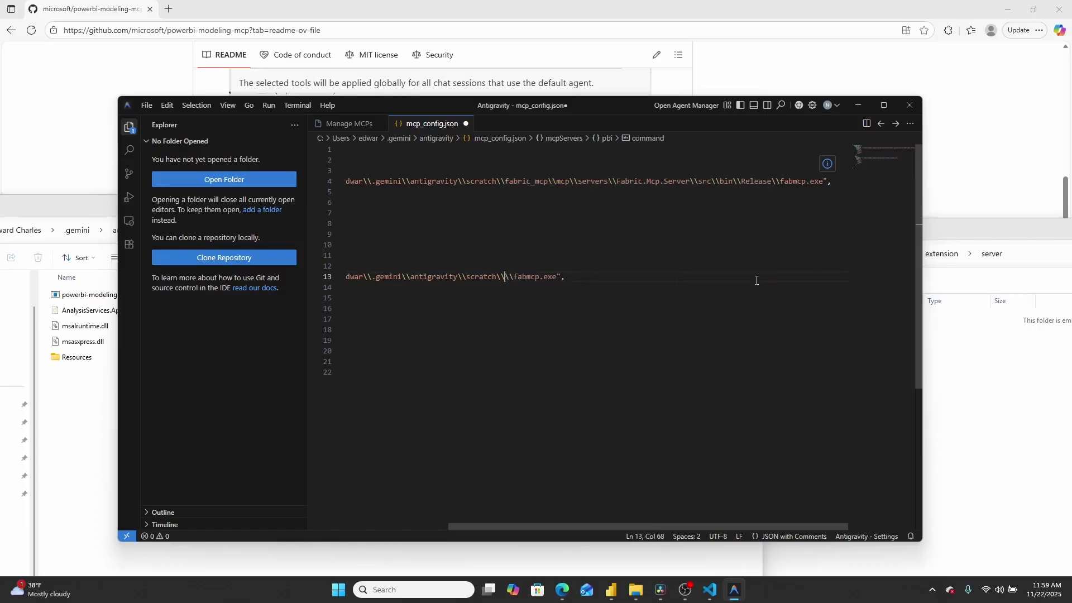
{"action": "left_click_drag", "start_coordinate": [607, 105], "coordinate": [702, 278]}
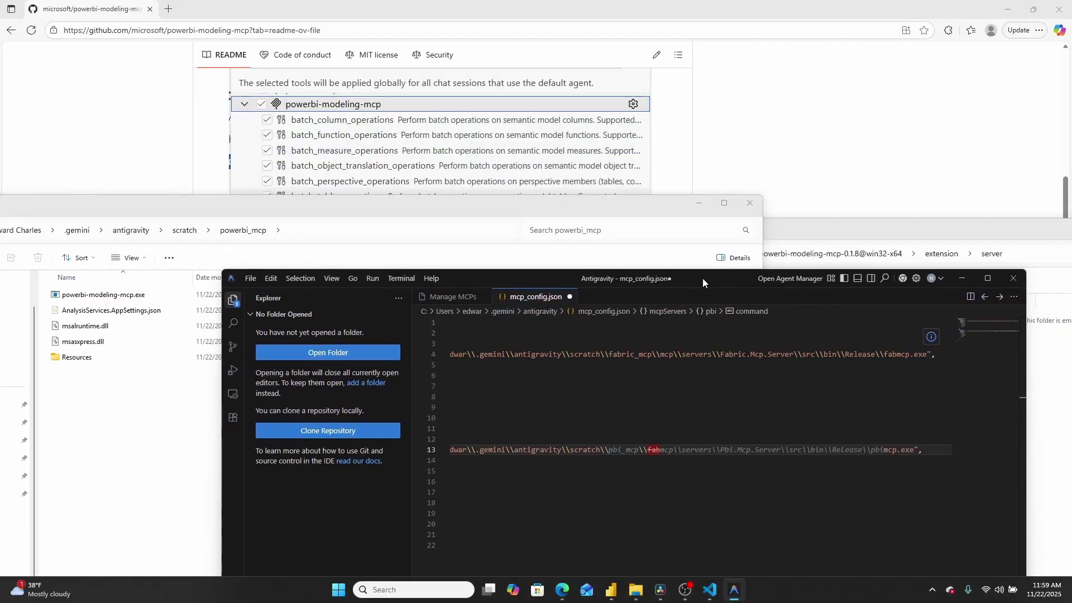
{"action": "type", "text": "powerb"}
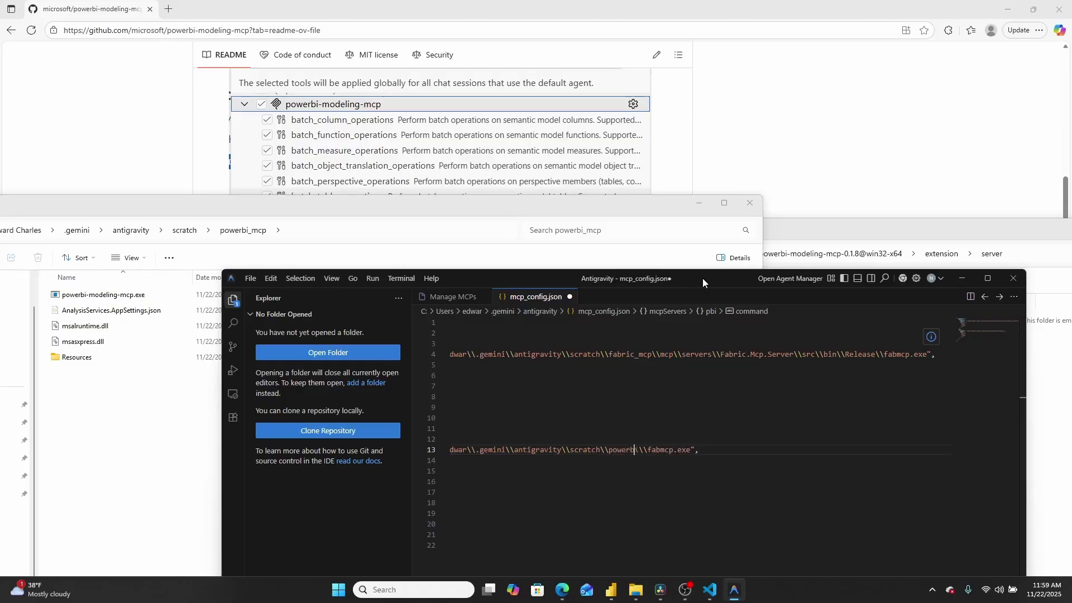
{"action": "type", "text": "i_mcp"}
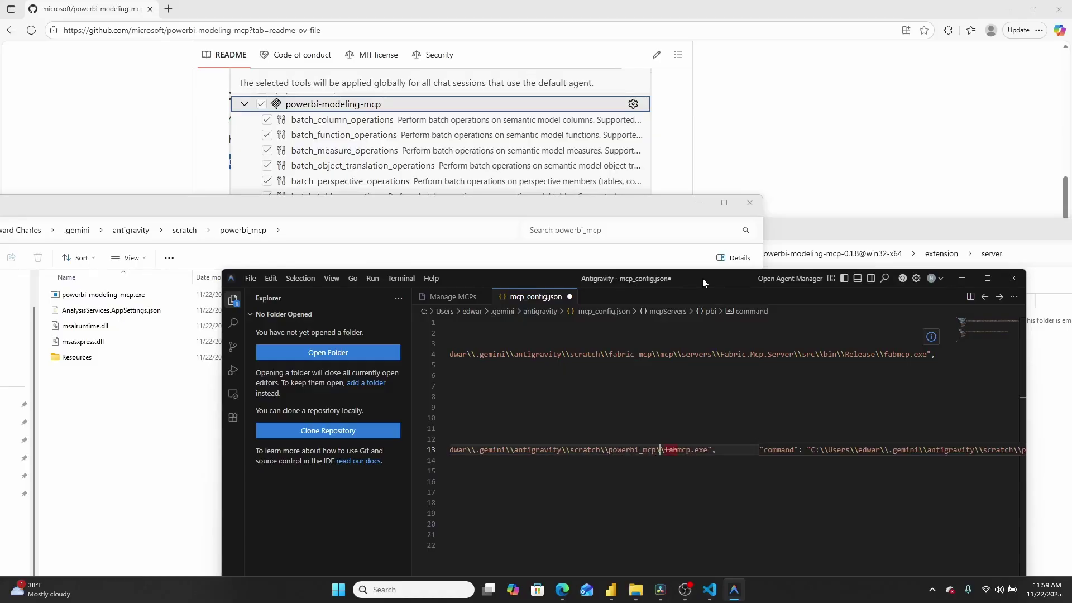
Change the executable name in the pbi command path from fabmcp to powerbi-modeling-mcp, keeping the .exe extension.
{"action": "key", "text": "Right"}
{"action": "key", "text": "ctrl+shift+Right"}
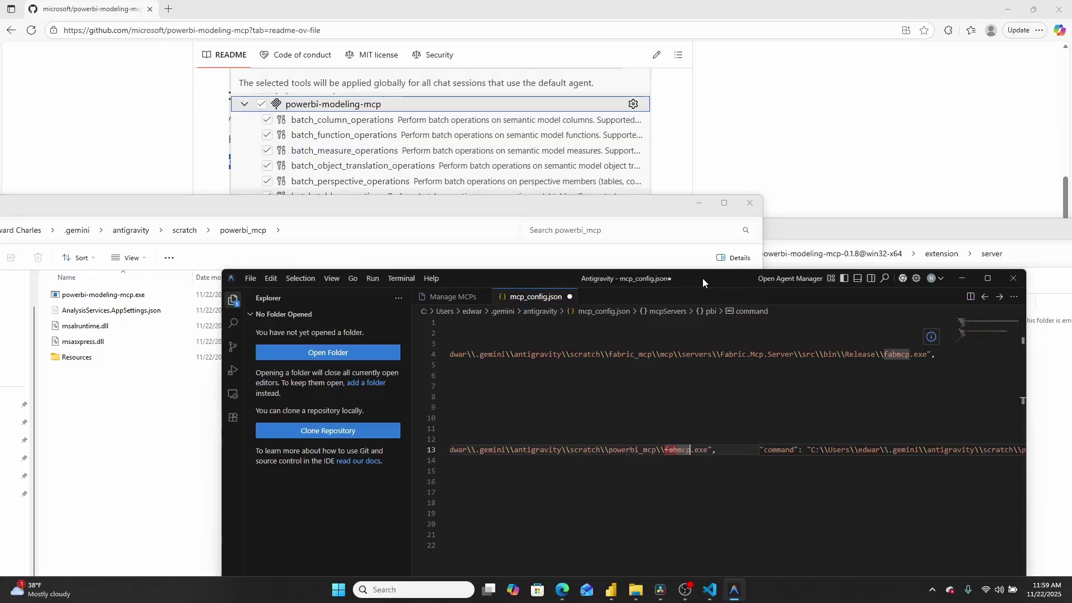
{"action": "key", "text": "BackSpace"}
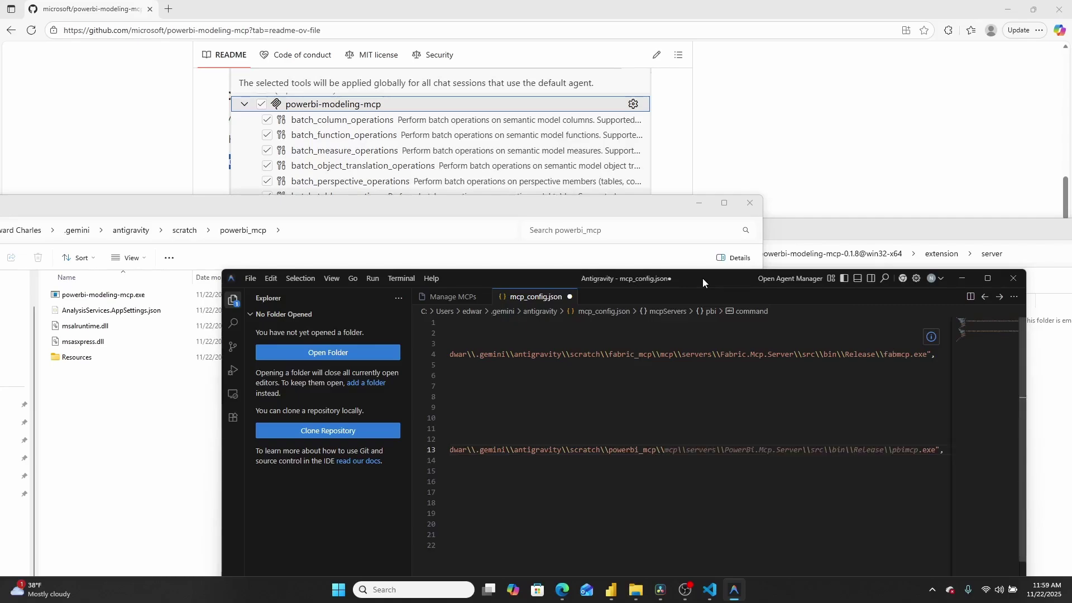
{"action": "type", "text": "powerbi-m"}
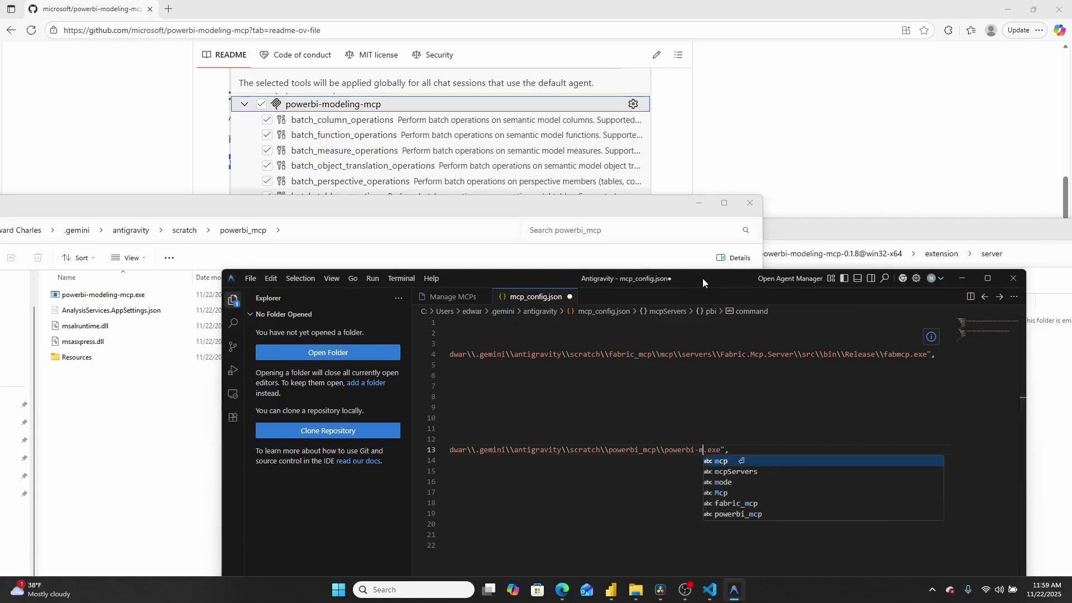
{"action": "type", "text": "odeling"}
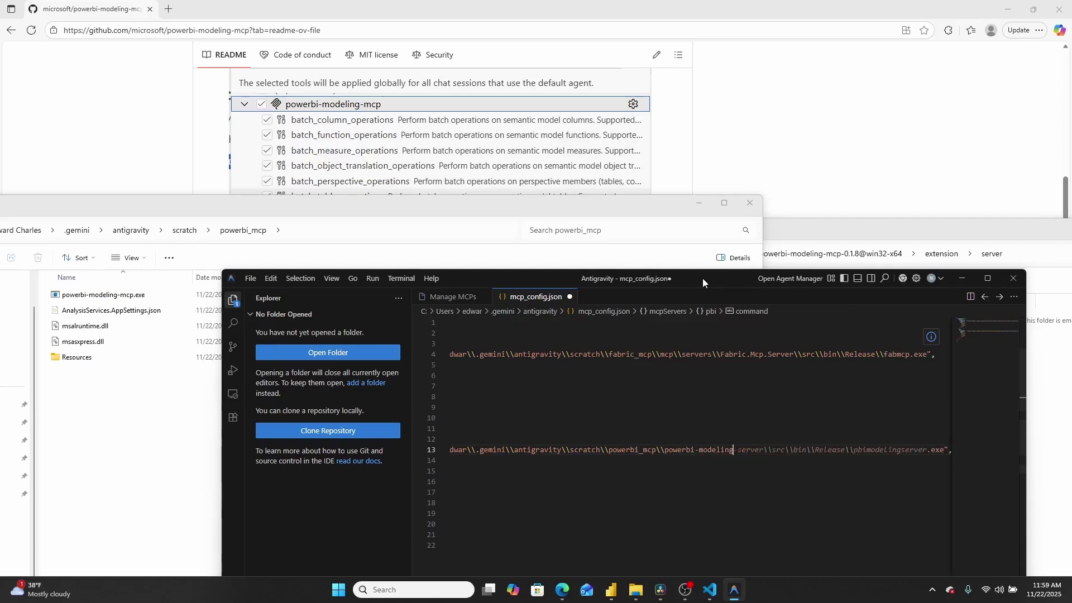
{"action": "type", "text": "-mcp"}
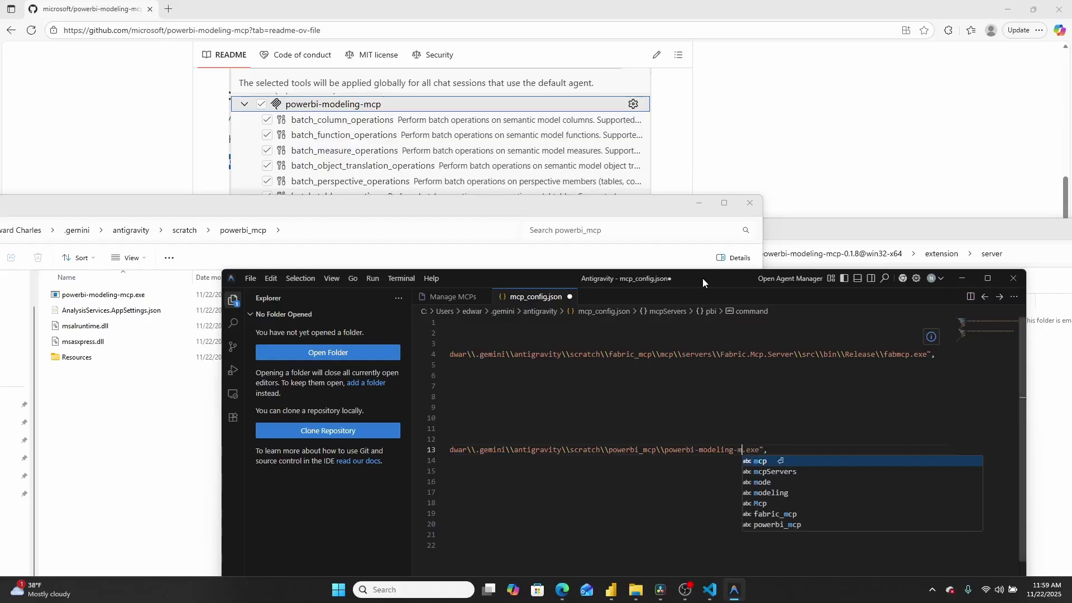
{"action": "left_click", "coordinate": [659, 484]}
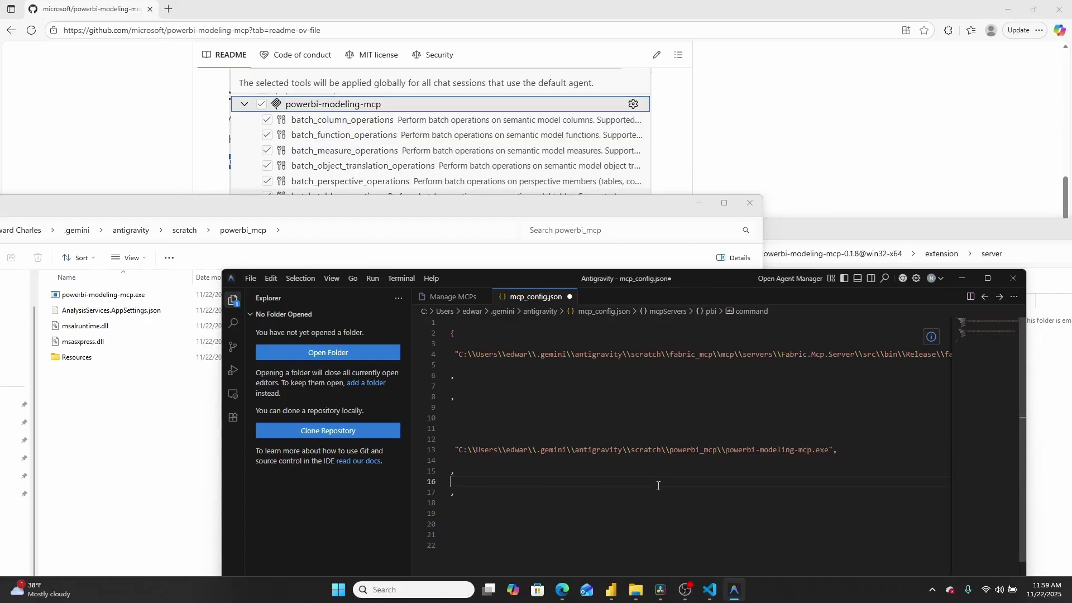
{"action": "left_click", "coordinate": [813, 450]}
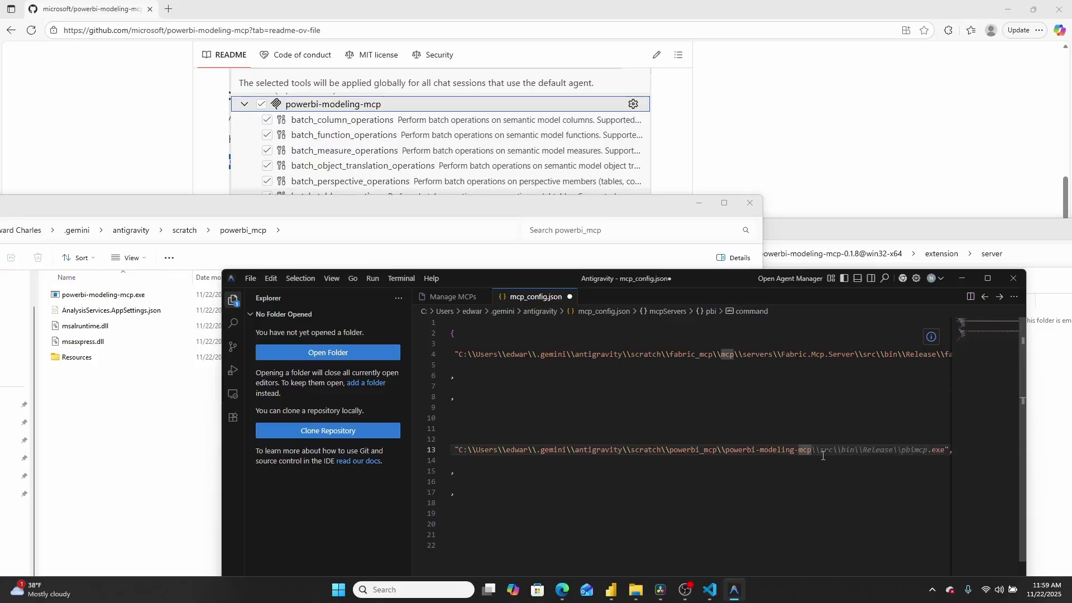
{"action": "scroll", "coordinate": [839, 453], "scroll_direction": "left", "scroll_amount": 1}
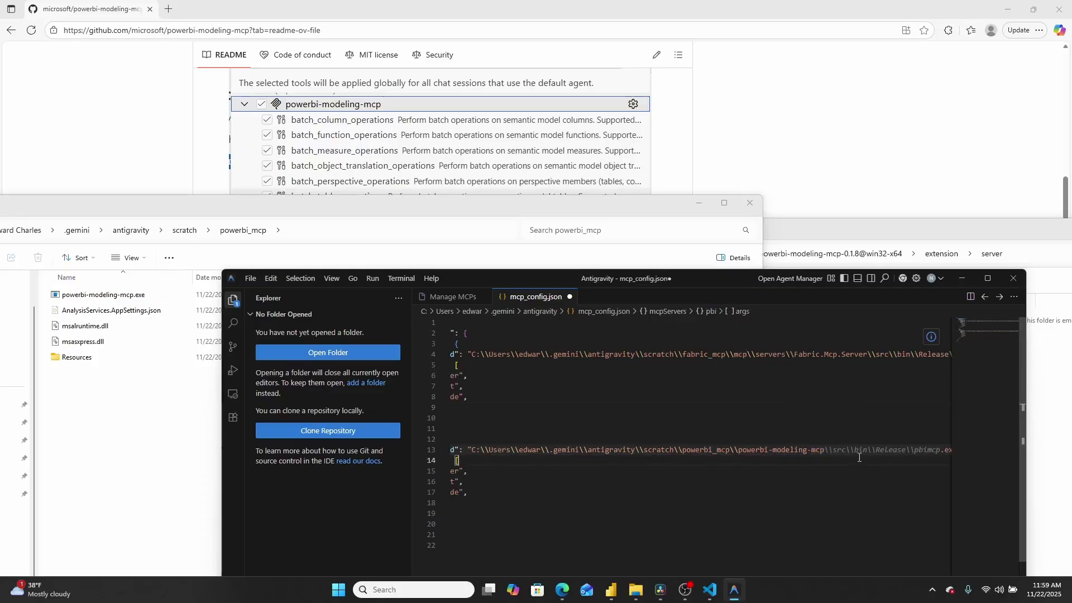
{"action": "left_click", "coordinate": [827, 450]}
{"action": "type", "text": ".ex.exe\","}
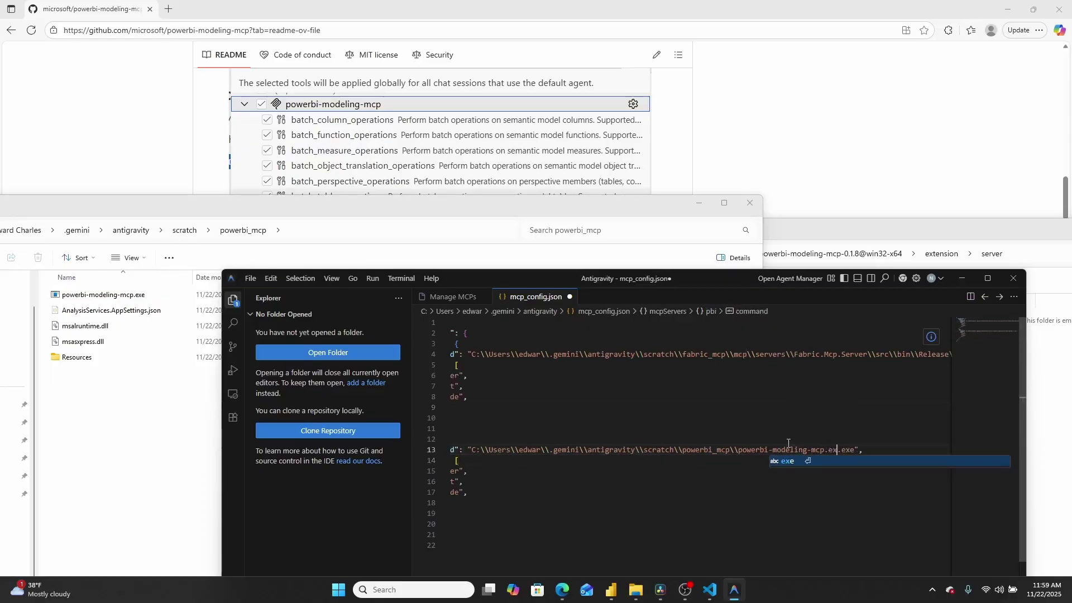
{"action": "key", "text": "Right"}
{"action": "key", "text": "Right"}
{"action": "key", "text": "Delete"}
{"action": "key", "text": "Delete"}
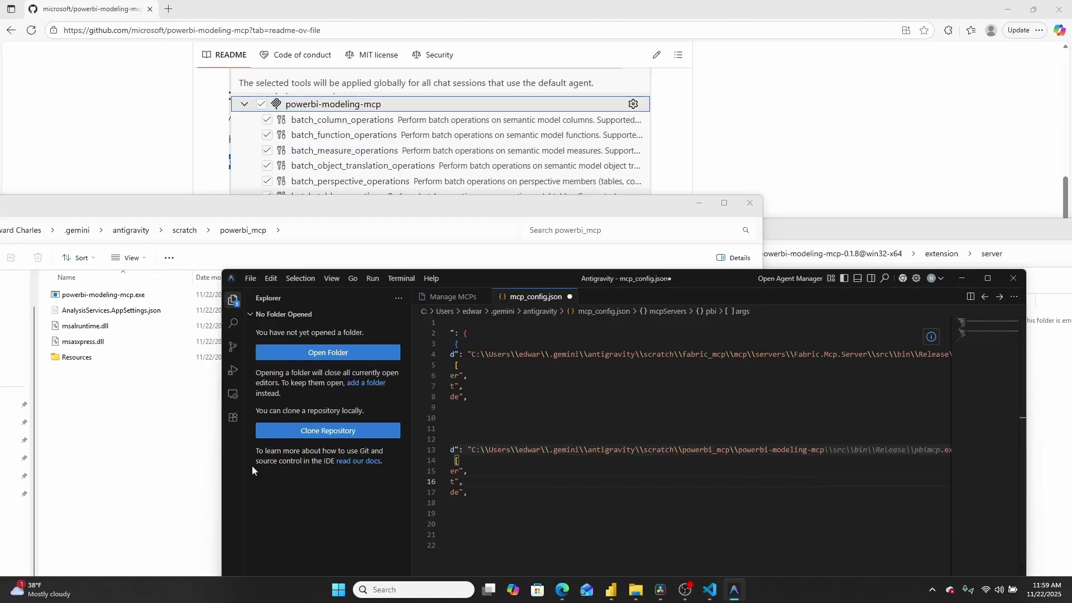
Check the full name of the powerbi-modeling-mcp executable in File Explorer by opening it for renaming, and return to mcp_config.json.
{"action": "left_click", "coordinate": [96, 409]}
{"action": "right_click", "coordinate": [104, 302]}
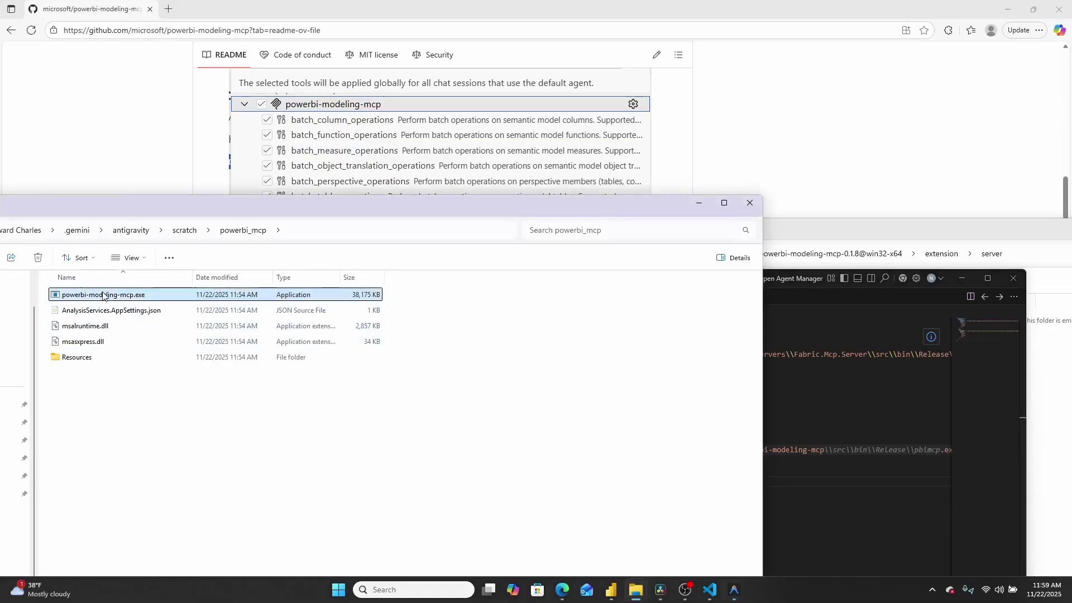
{"action": "left_click", "coordinate": [190, 270]}
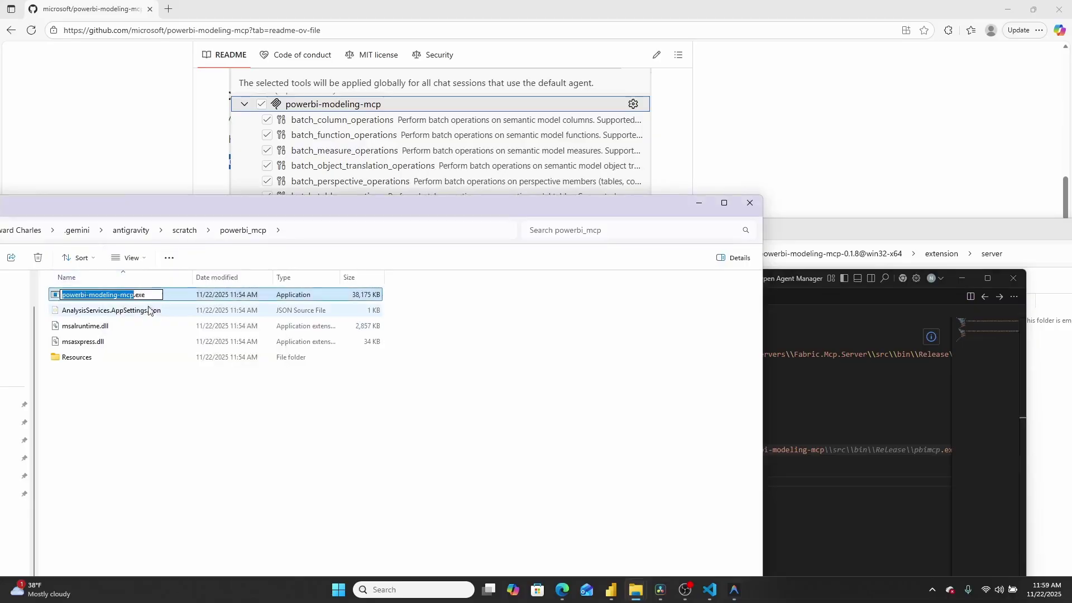
{"action": "key", "text": "ctrl+a"}
{"action": "left_click", "coordinate": [903, 482]}
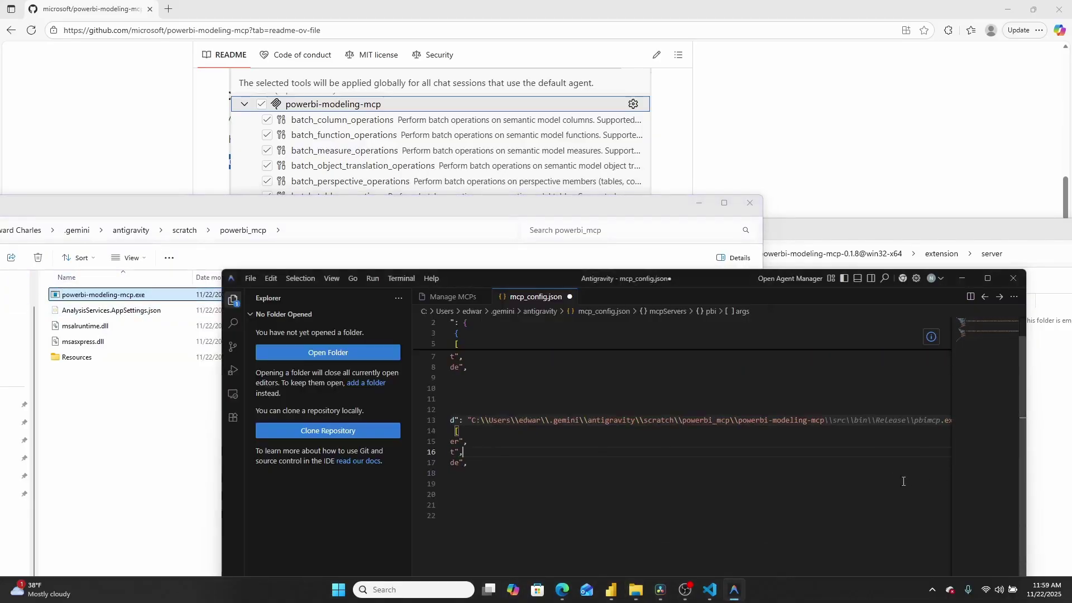
Make the pbi command path end in powerbi_mcp\\powerbi-modeling-mcp.exe with its closing quote and comma, and save mcp_config.json.
{"action": "left_click_drag", "start_coordinate": [739, 419], "coordinate": [1023, 435]}
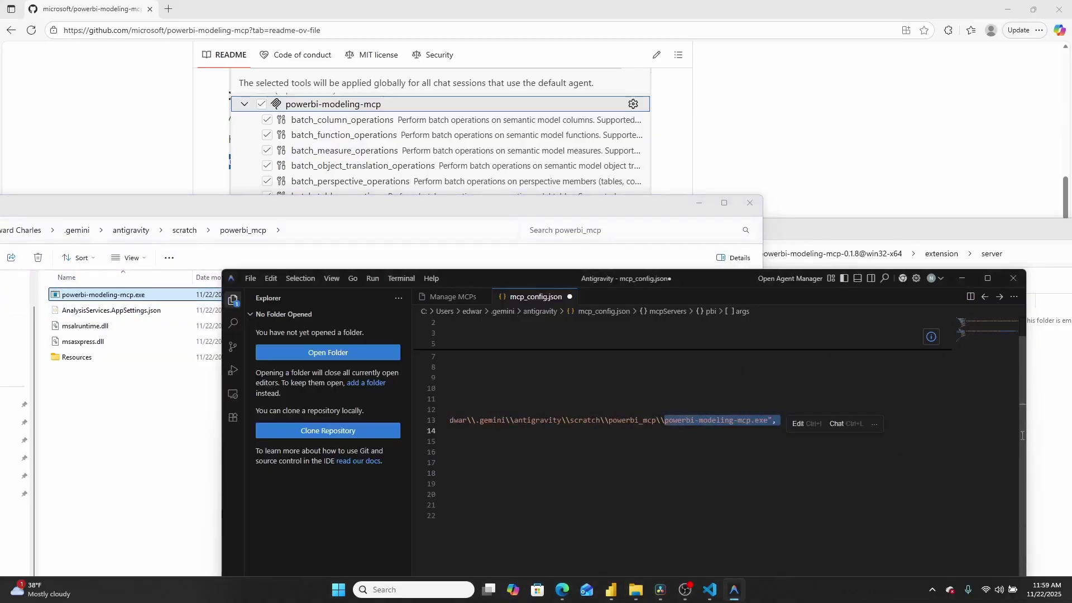
{"action": "left_click", "coordinate": [769, 420]}
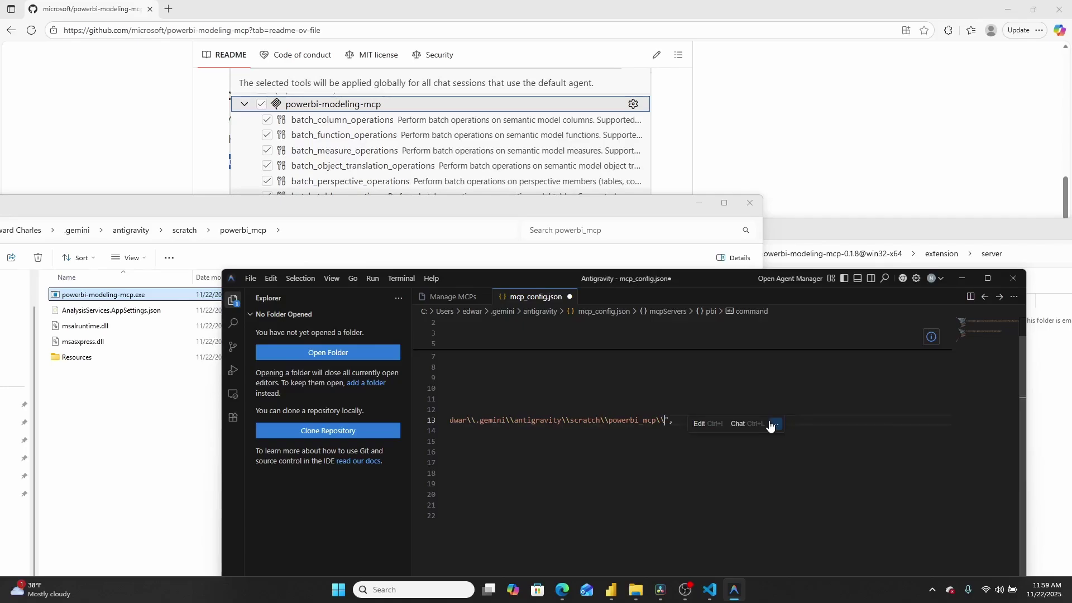
{"action": "key", "text": "BackSpace"}
{"action": "key", "text": "BackSpace"}
{"action": "key", "text": "BackSpace"}
{"action": "key", "text": "BackSpace"}
{"action": "left_click", "coordinate": [792, 474]}
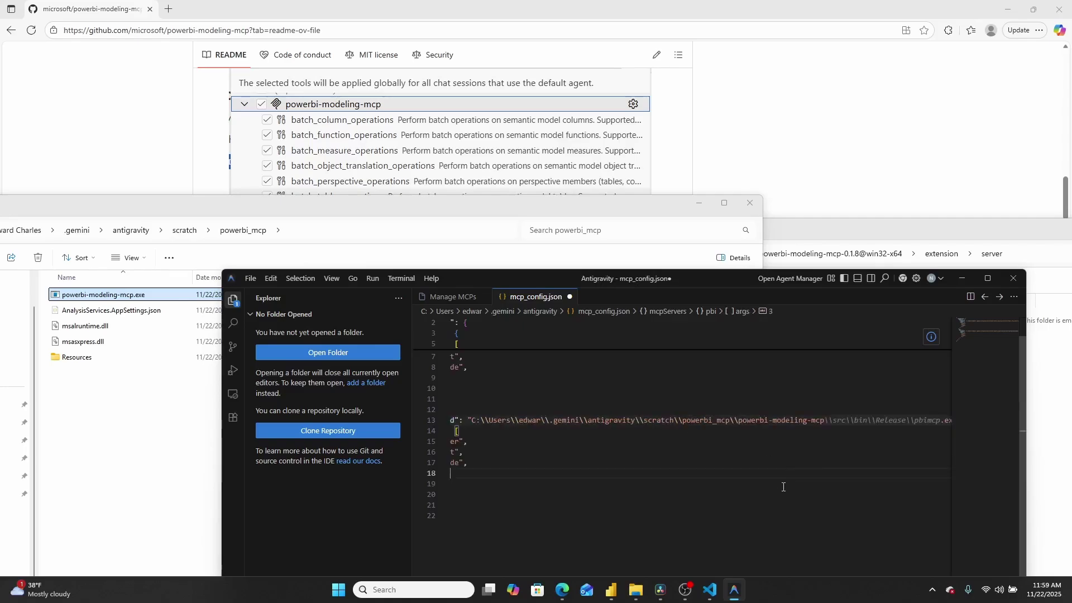
{"action": "key", "text": "ctrl+s"}
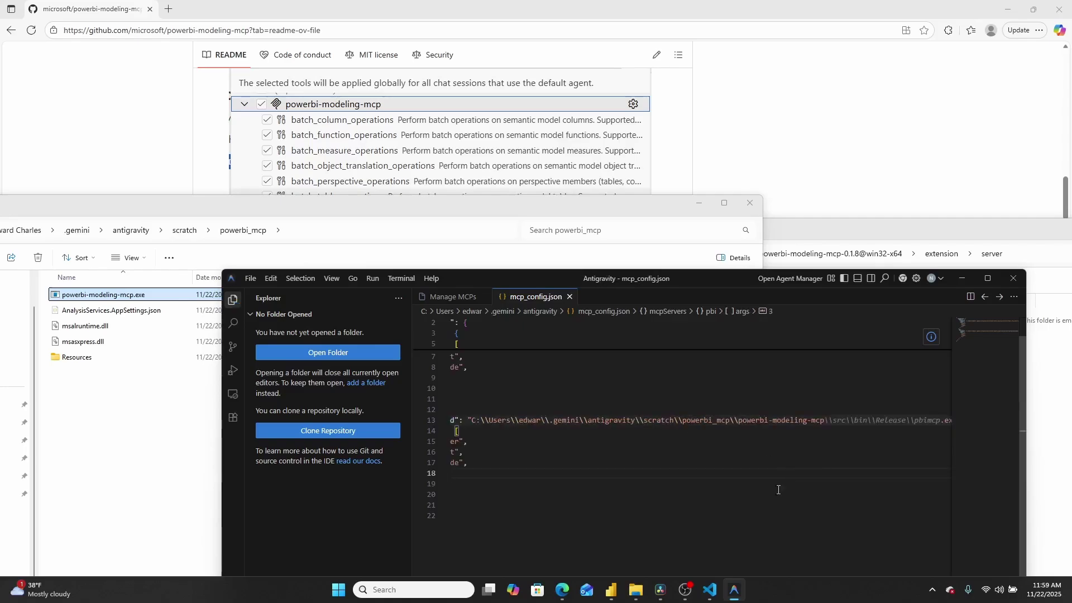
{"action": "left_click", "coordinate": [986, 277]}
{"action": "left_click", "coordinate": [675, 285]}
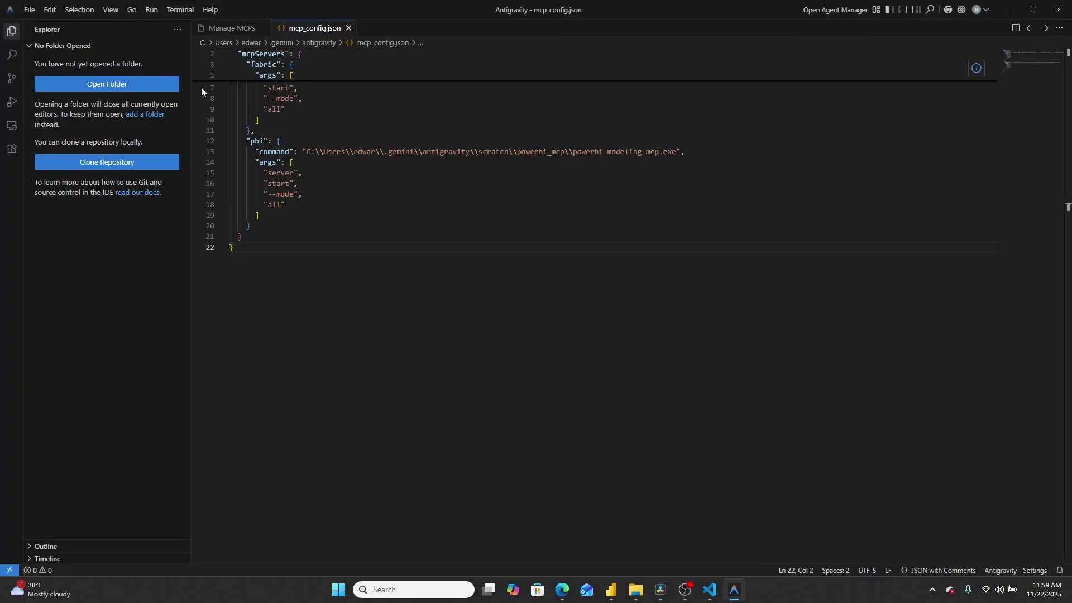
Close mcp_config.json and restart Antigravity to reload the MCP servers.
{"action": "left_click", "coordinate": [349, 28]}
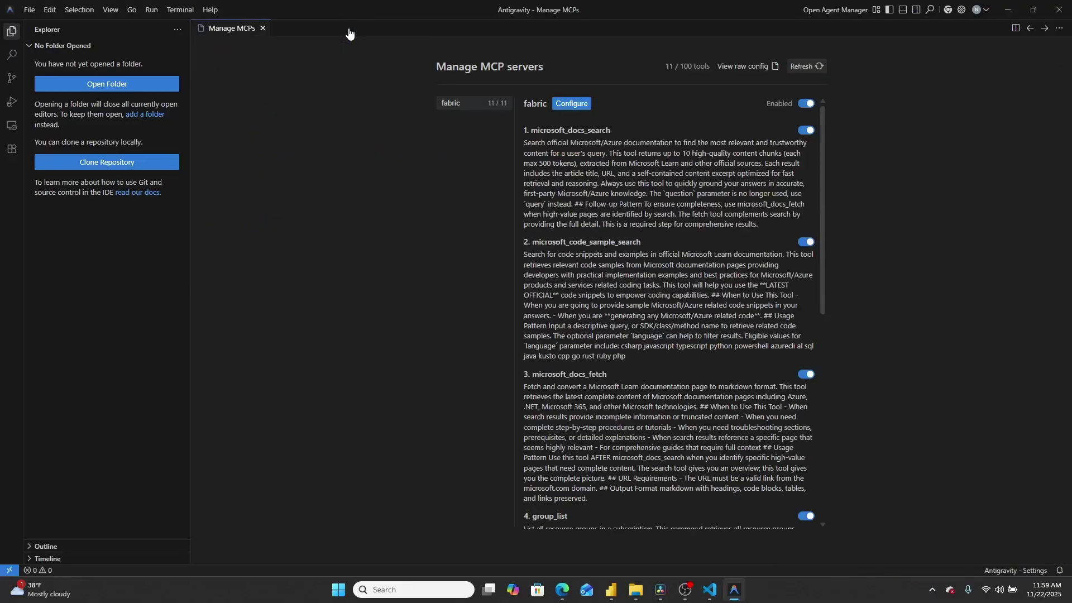
{"action": "left_click", "coordinate": [1067, 6]}
{"action": "left_click", "coordinate": [355, 592]}
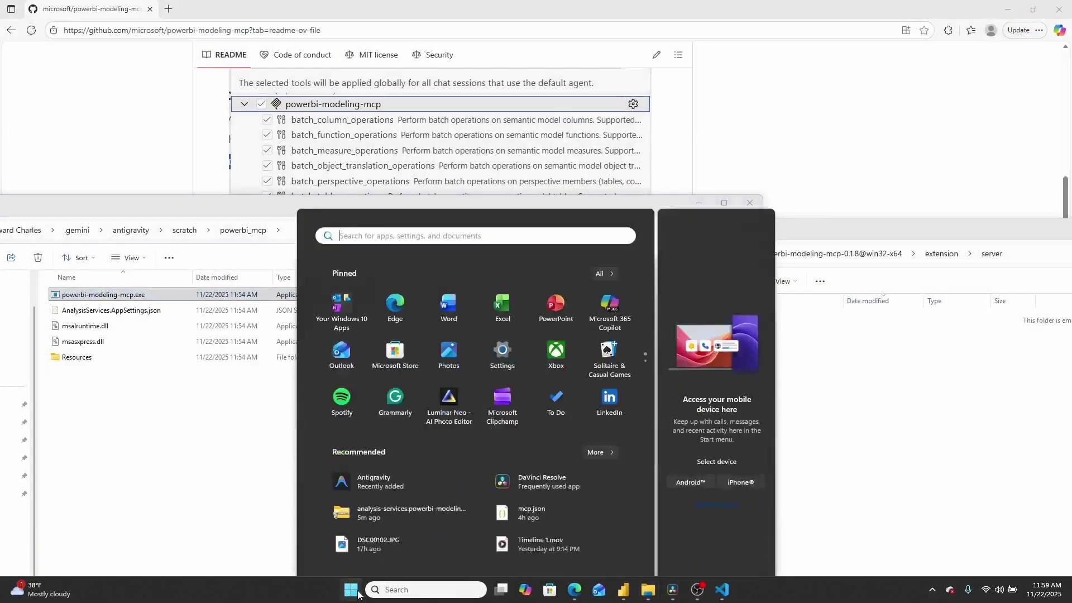
{"action": "type", "text": "anti"}
{"action": "key", "text": "Return"}
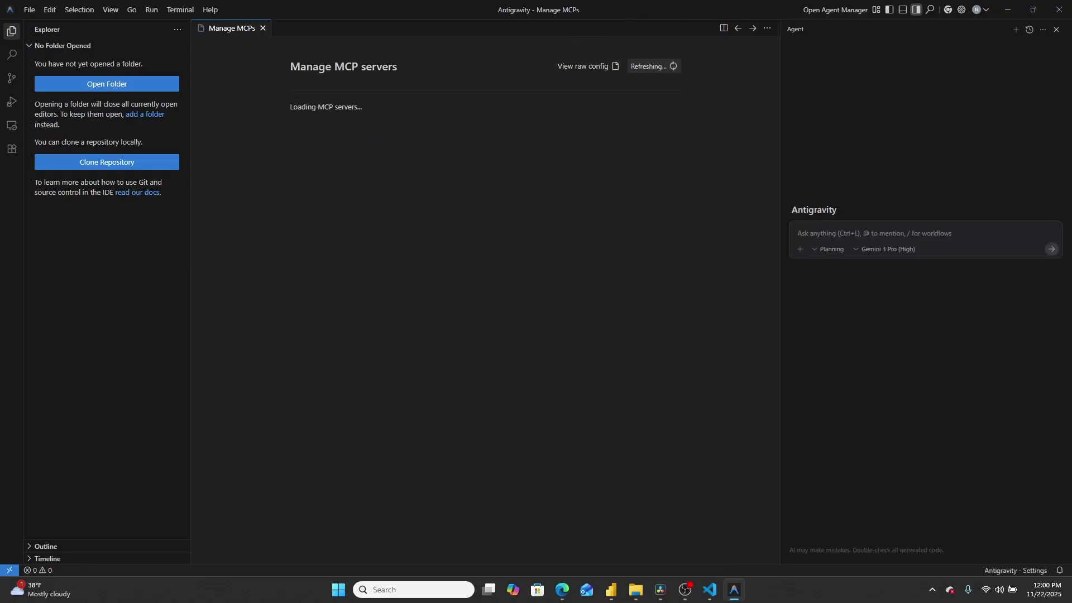
Open the raw MCP config, and copy the args and env lines from the README's manual install example in the browser.
{"action": "left_click", "coordinate": [567, 67]}
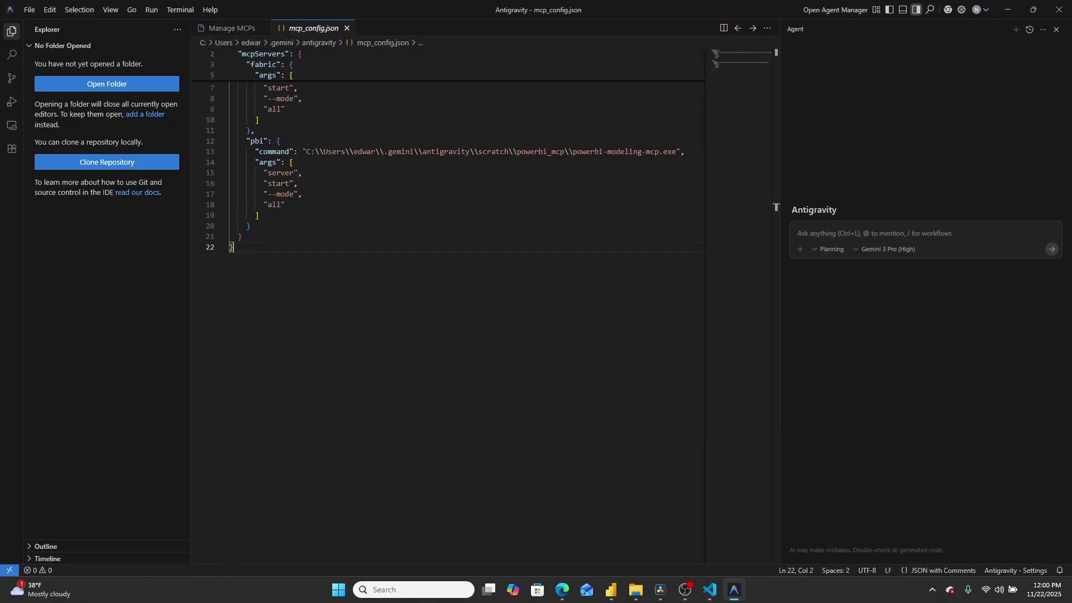
{"action": "left_click_drag", "start_coordinate": [346, 4], "coordinate": [615, 293]}
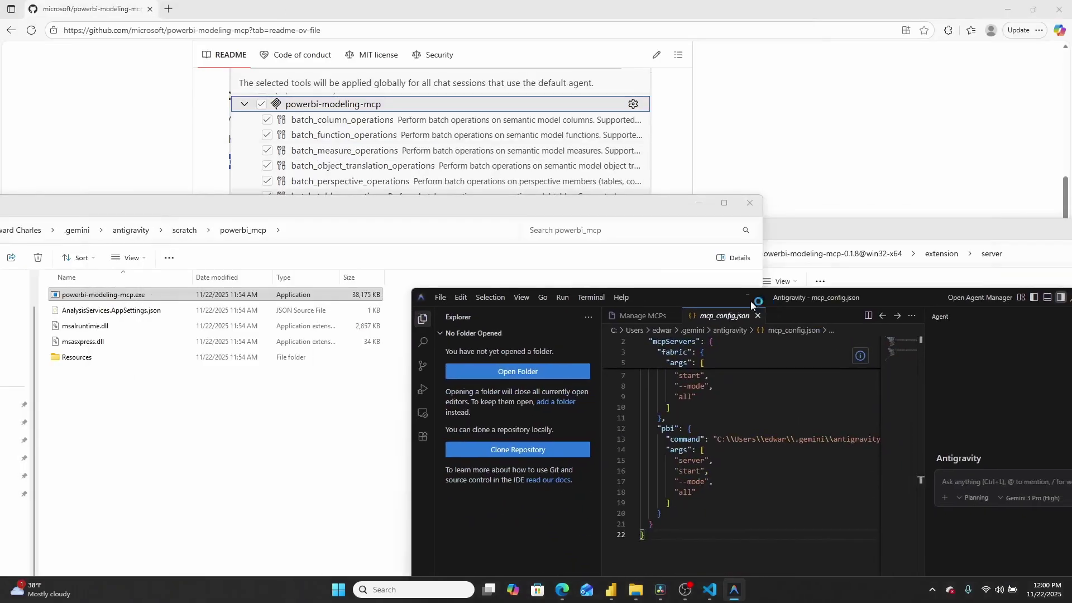
{"action": "left_click", "coordinate": [562, 590]}
{"action": "scroll", "coordinate": [331, 341], "scroll_direction": "down", "scroll_amount": 3}
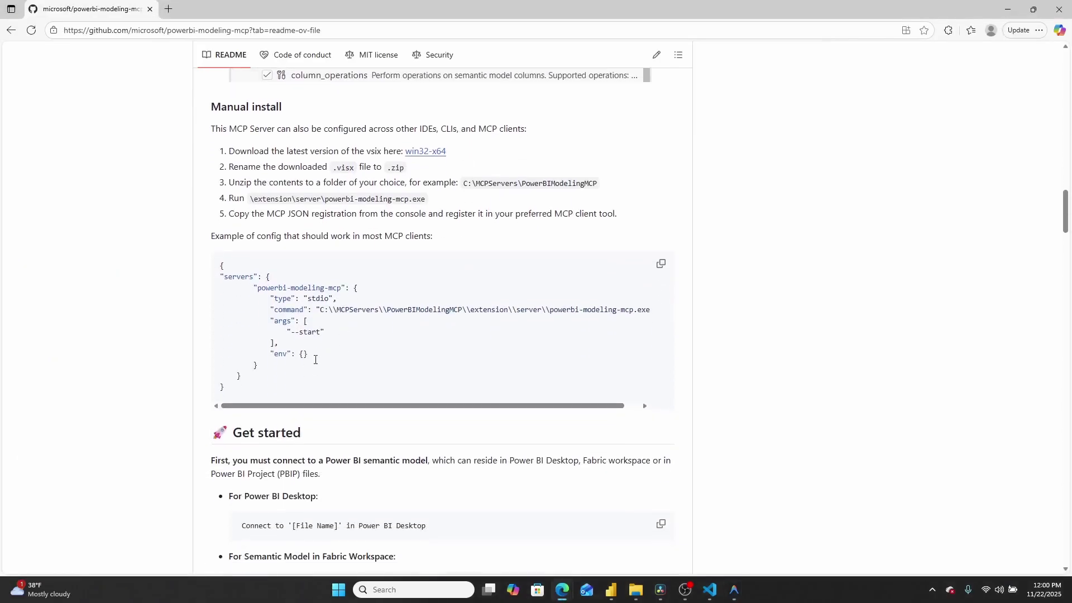
{"action": "left_click_drag", "start_coordinate": [326, 364], "coordinate": [191, 324]}
{"action": "key", "text": "ctrl+c"}
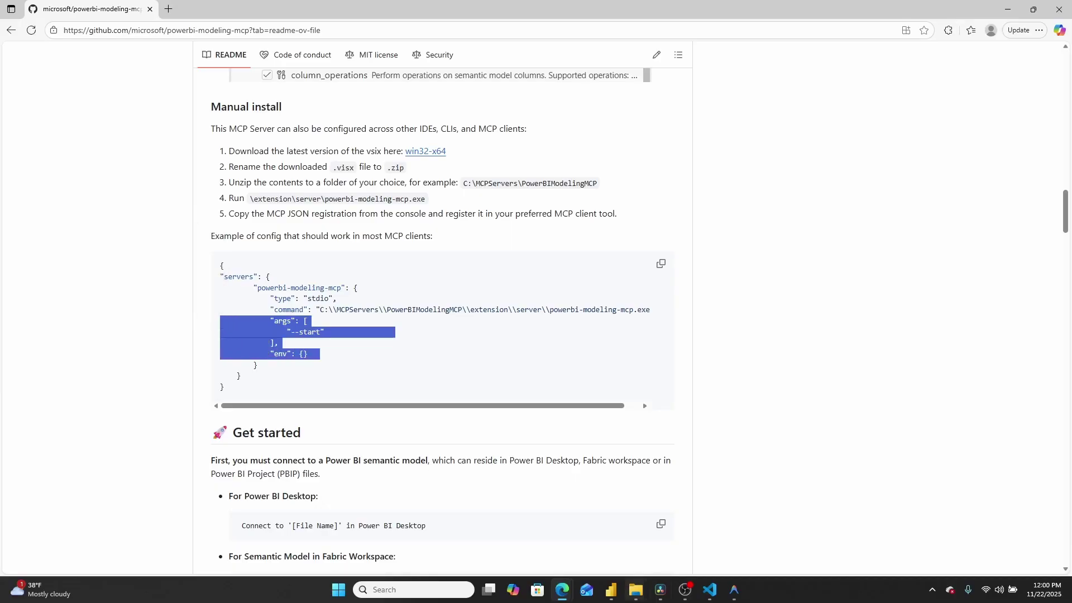
Back in Antigravity, replace the pbi server's args block with the copied "--start" args and empty env lines, and save mcp_config.json.
{"action": "left_click", "coordinate": [734, 589]}
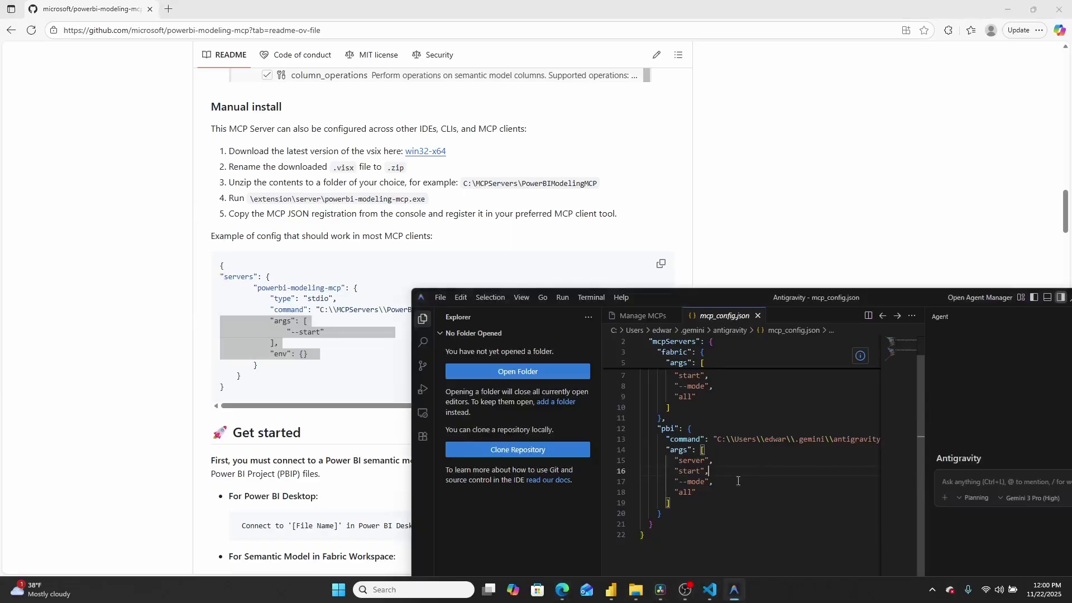
{"action": "left_click", "coordinate": [695, 505]}
{"action": "left_click_drag", "start_coordinate": [682, 506], "coordinate": [619, 454]}
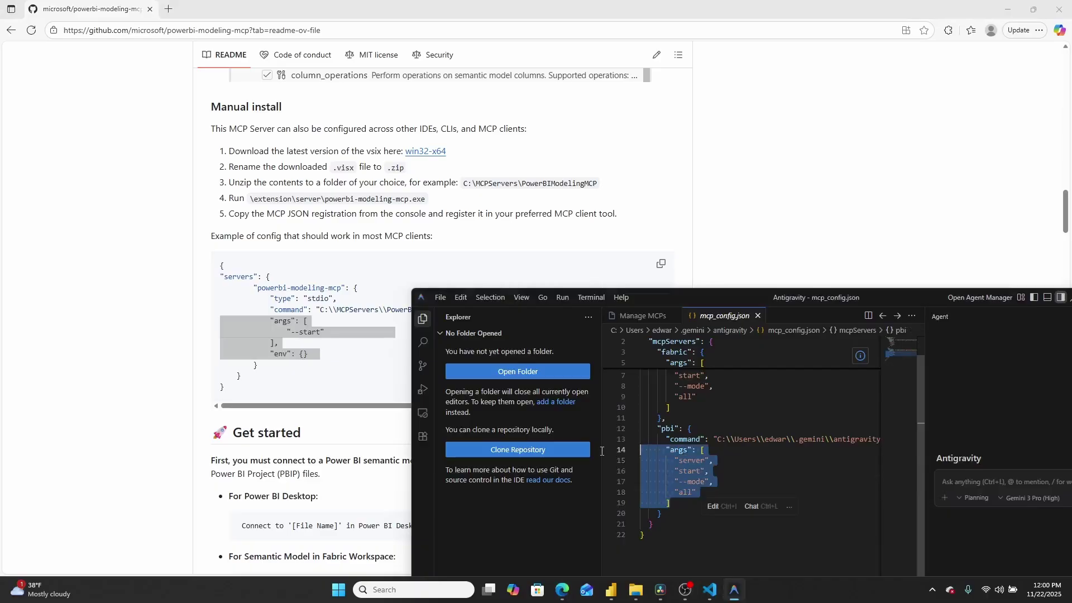
{"action": "key", "text": "ctrl+v"}
{"action": "key", "text": "ctrl+s"}
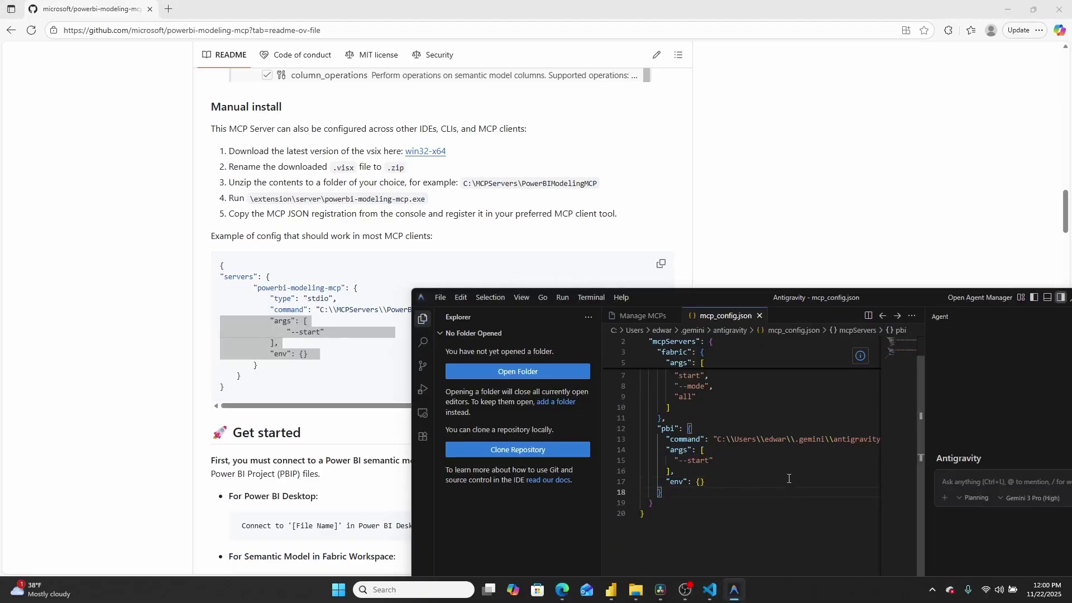
Close mcp_config.json and check the pbi server's status under Manage MCP servers.
{"action": "left_click", "coordinate": [760, 317]}
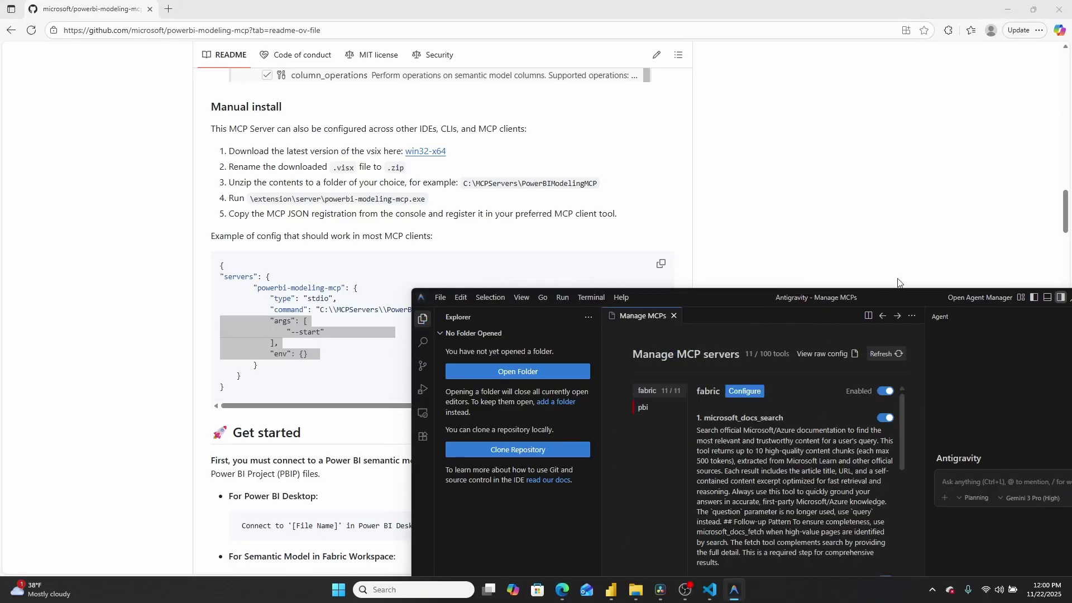
{"action": "left_click_drag", "start_coordinate": [842, 296], "coordinate": [554, 134]}
{"action": "left_click", "coordinate": [369, 246]}
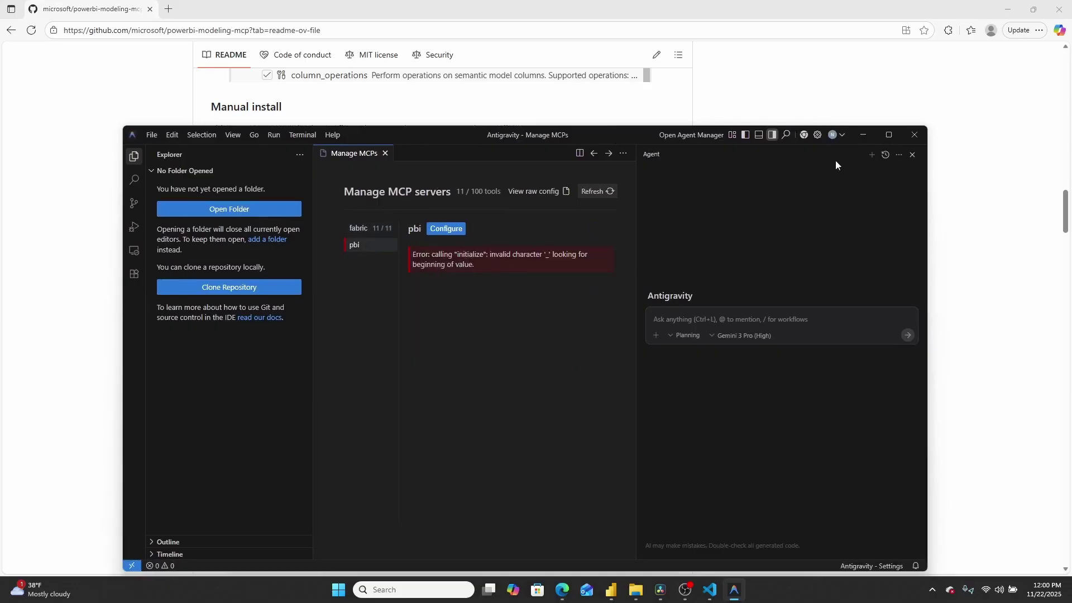
Close and reopen Antigravity so the pbi server starts with the new arguments.
{"action": "left_click", "coordinate": [915, 135]}
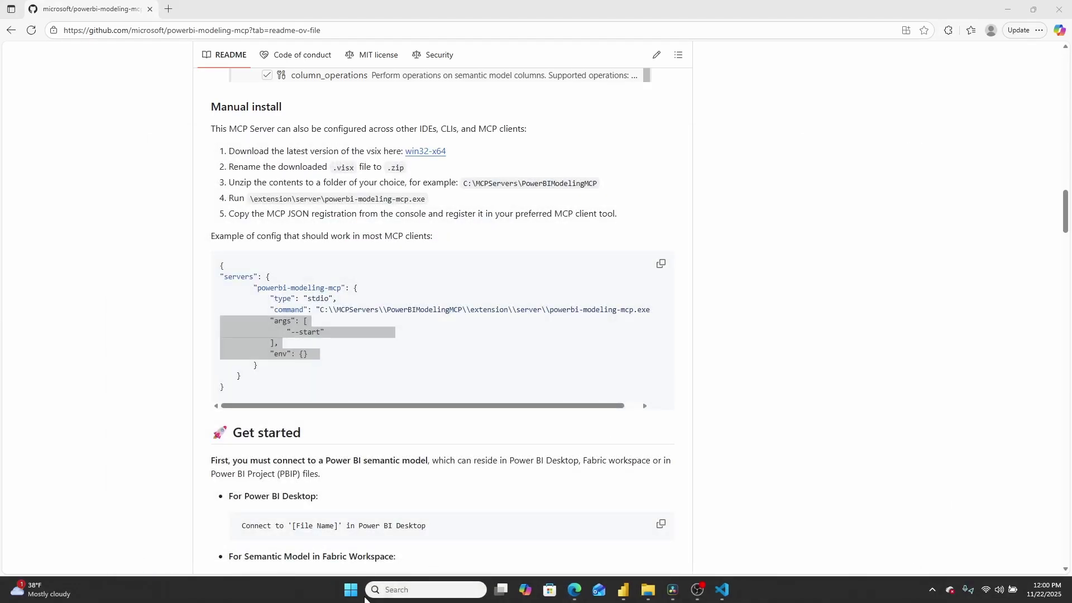
{"action": "left_click", "coordinate": [354, 595]}
{"action": "type", "text": "anti"}
{"action": "key", "text": "Return"}
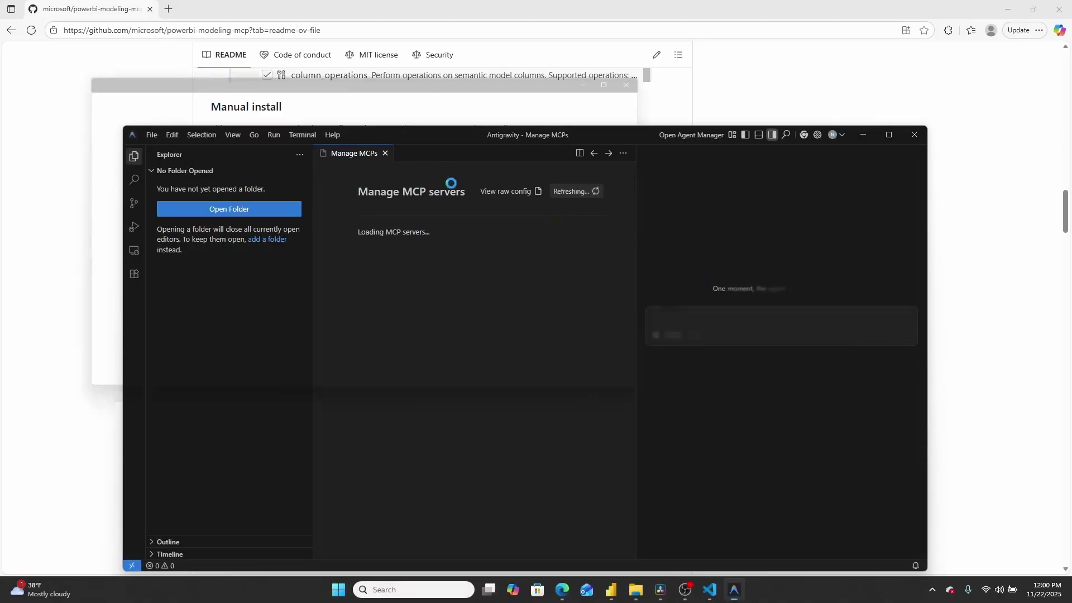
Open the pbi server under Manage MCP servers and look through its full tool list.
{"action": "left_click_drag", "start_coordinate": [427, 132], "coordinate": [545, 88]}
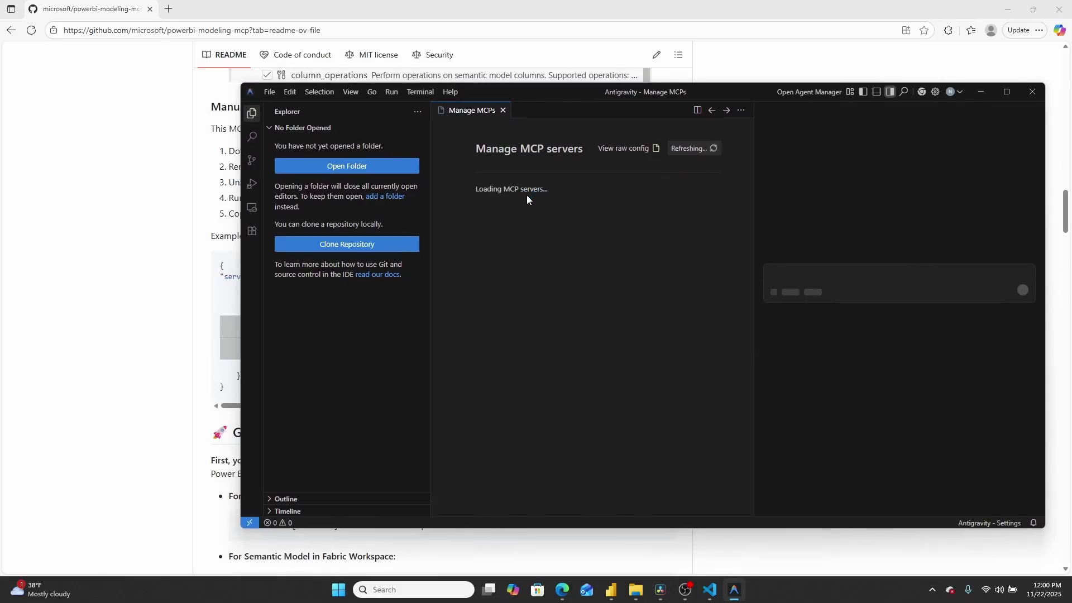
{"action": "left_click", "coordinate": [473, 204]}
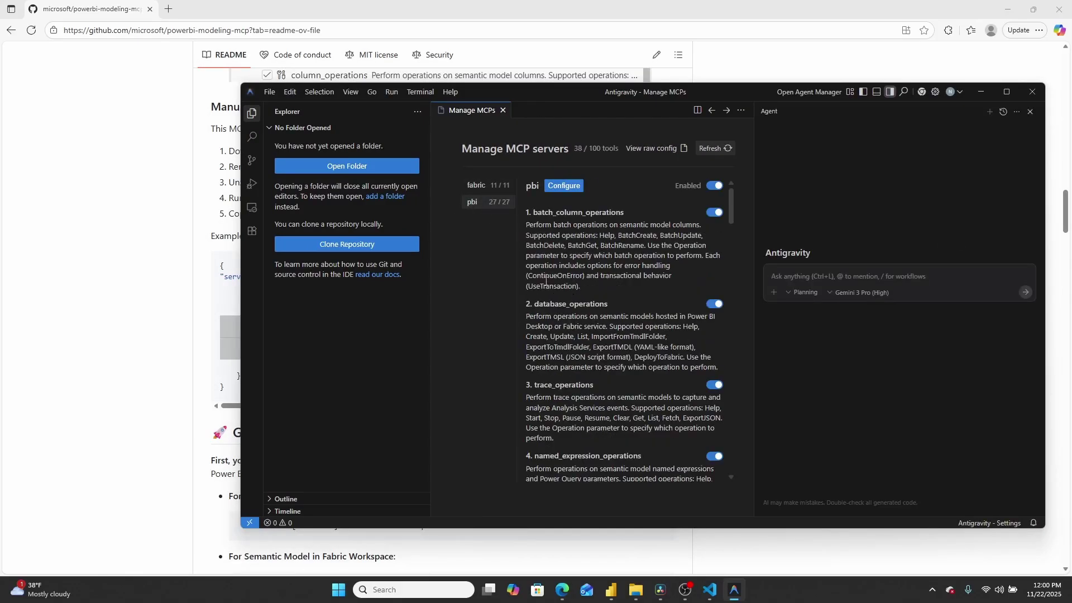
{"action": "scroll", "coordinate": [580, 313], "scroll_direction": "down", "scroll_amount": 20}
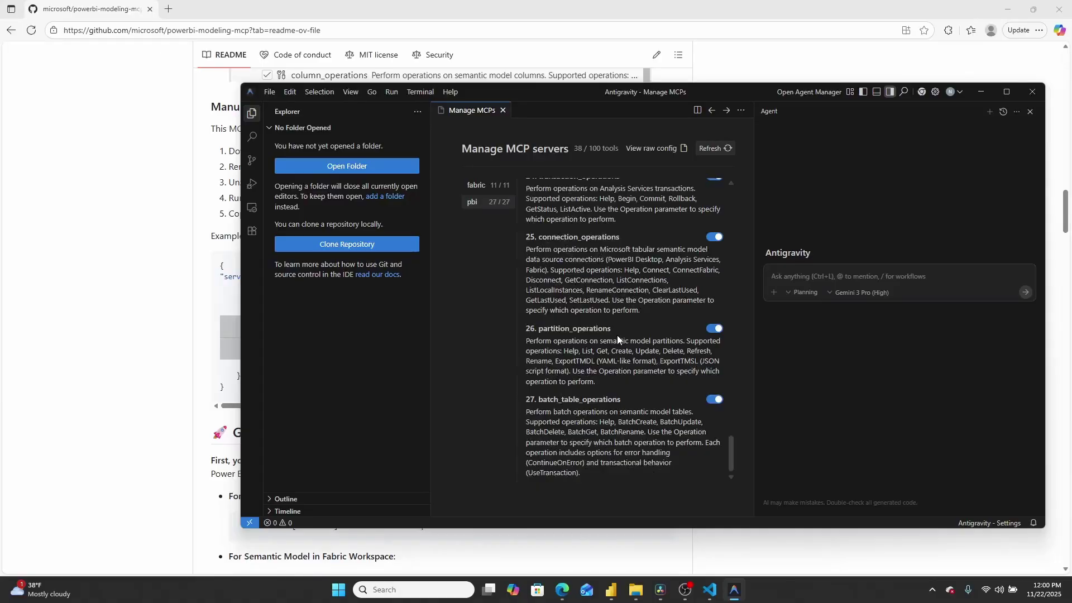
{"action": "scroll", "coordinate": [618, 335], "scroll_direction": "up", "scroll_amount": 20}
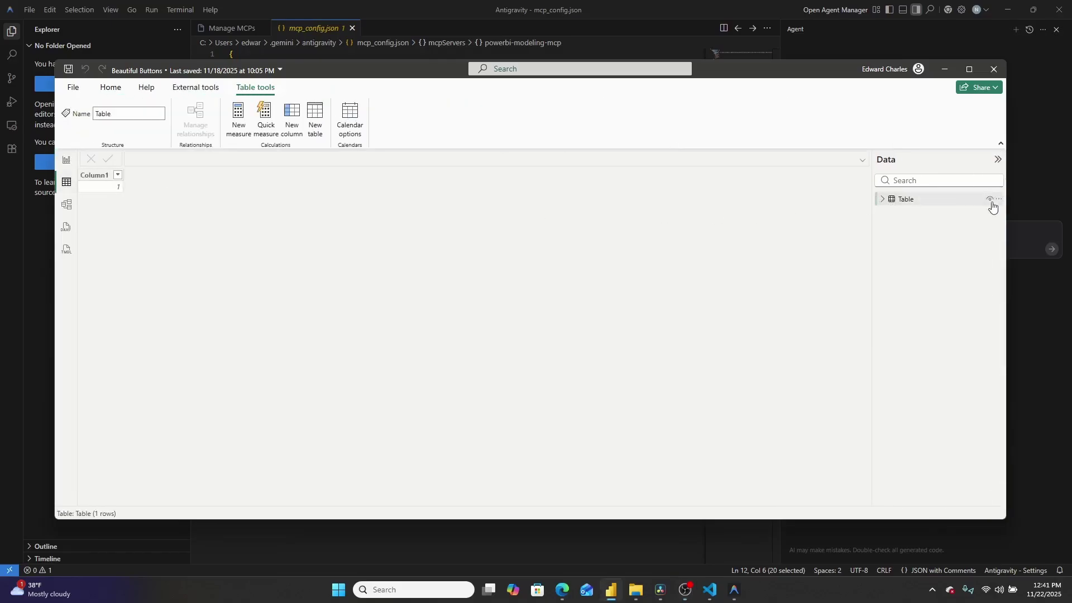
In Power BI Desktop, check the open report's content and its file name for saving, cancel the save, and return to Antigravity.
{"action": "left_click", "coordinate": [899, 201]}
{"action": "left_click", "coordinate": [69, 162]}
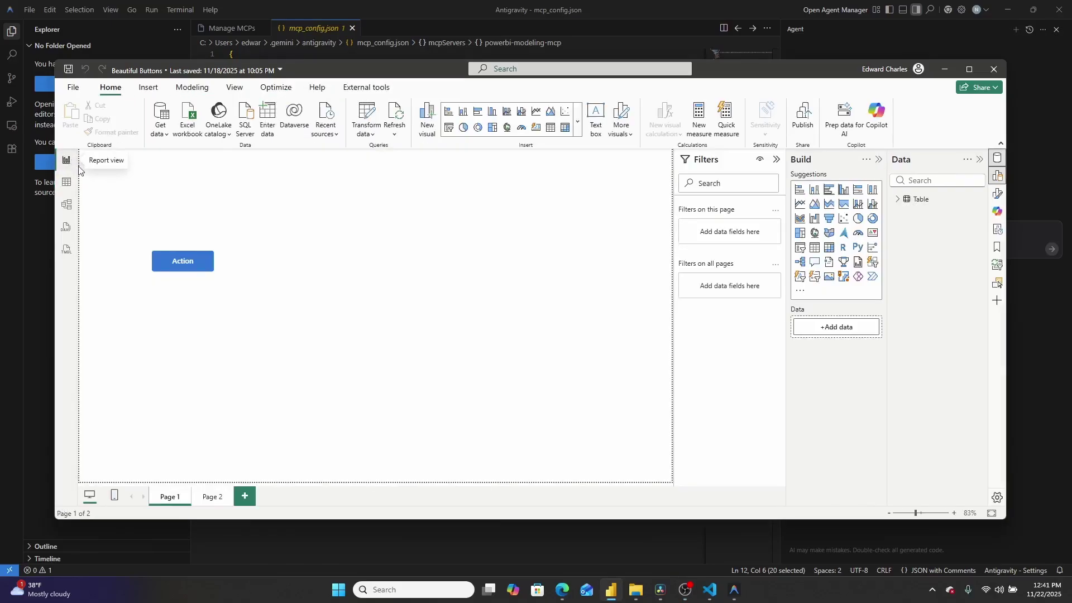
{"action": "left_click", "coordinate": [72, 88]}
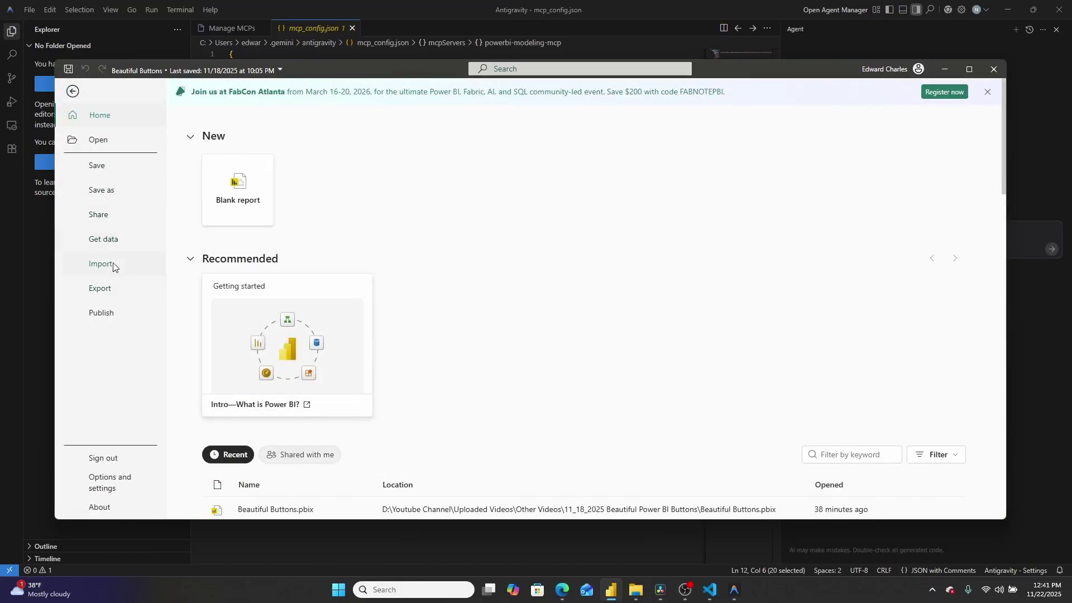
{"action": "left_click", "coordinate": [111, 193]}
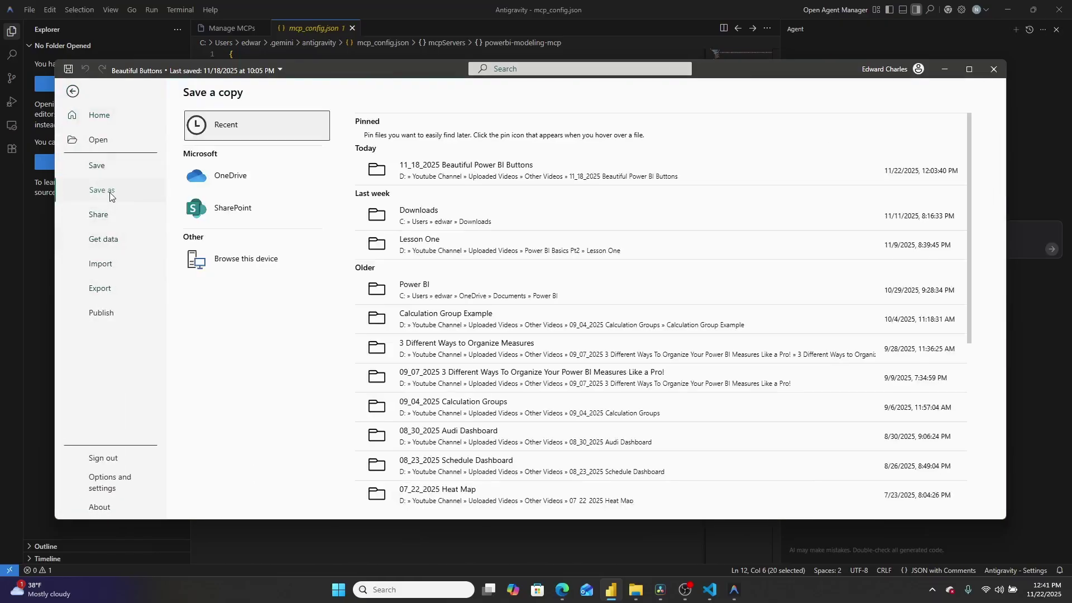
{"action": "left_click", "coordinate": [227, 265]}
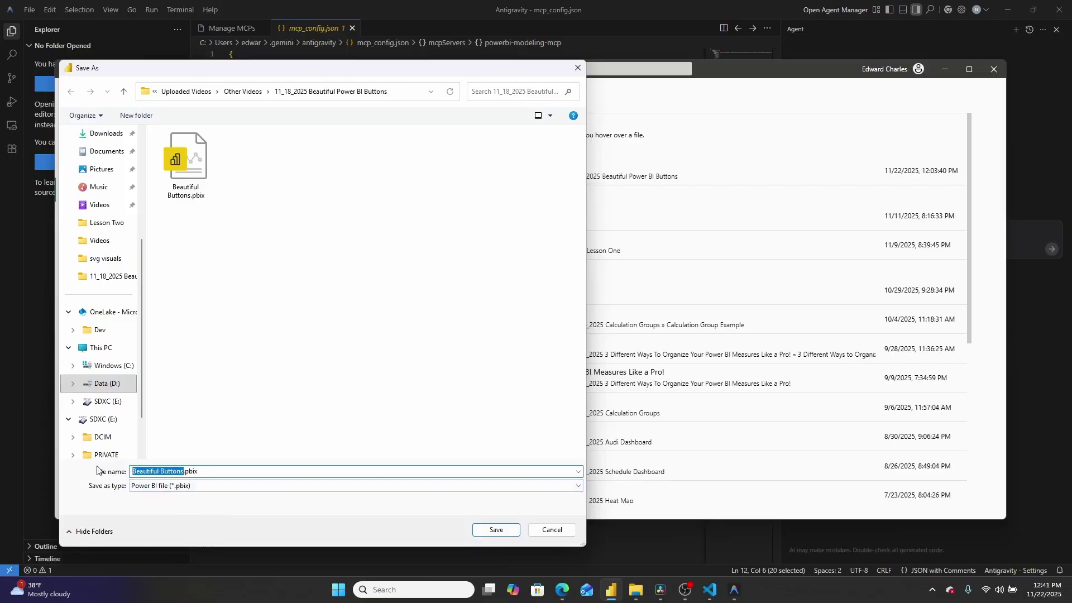
{"action": "left_click", "coordinate": [545, 533]}
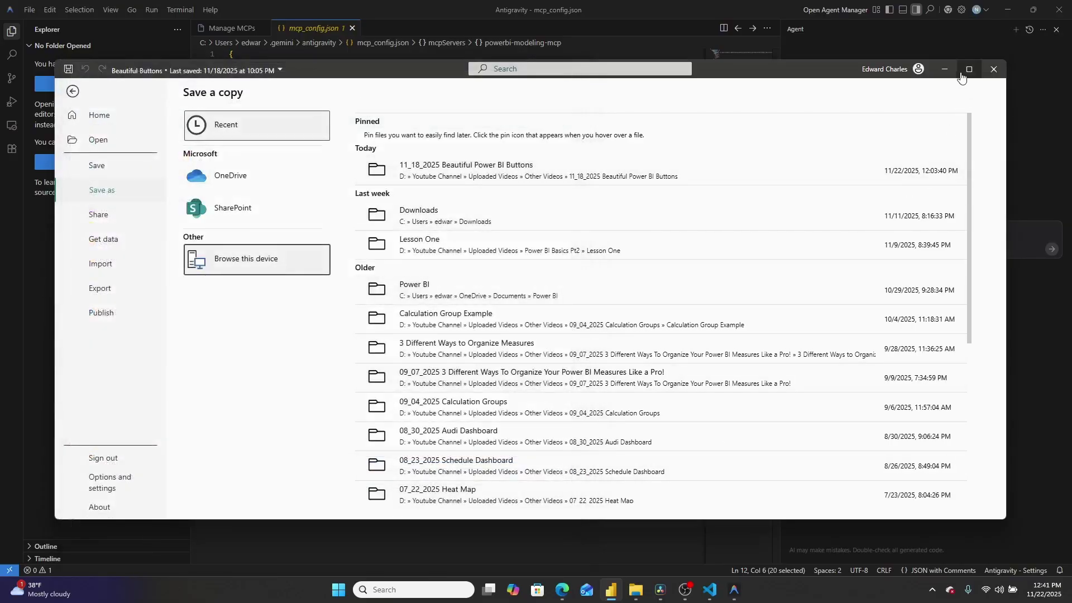
{"action": "left_click", "coordinate": [944, 69]}
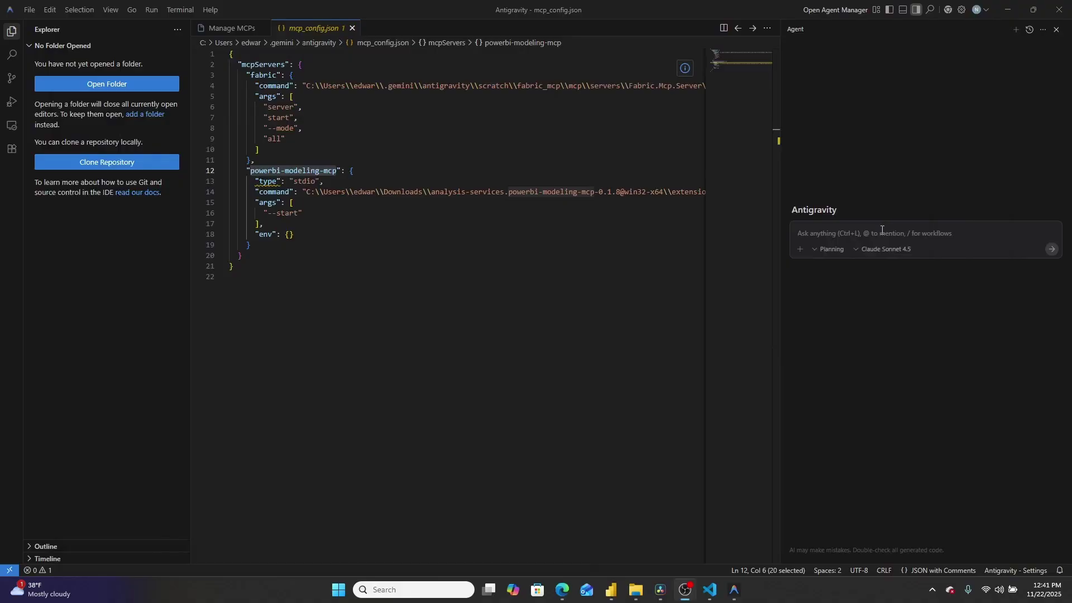
Send the agent the prompt "Connect to 'Beautiful Buttons' in Power BI Desktop".
{"action": "left_click", "coordinate": [882, 230]}
{"action": "type", "text": "c"}
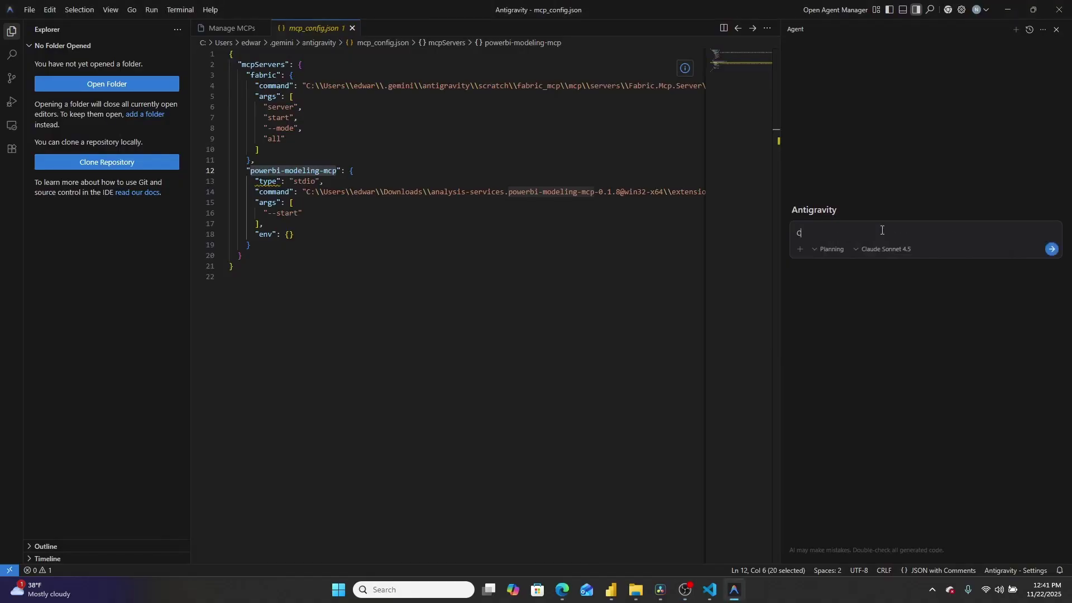
{"action": "type", "text": "onnect to 'Beautiful Buttons' in Power BI Deskt"}
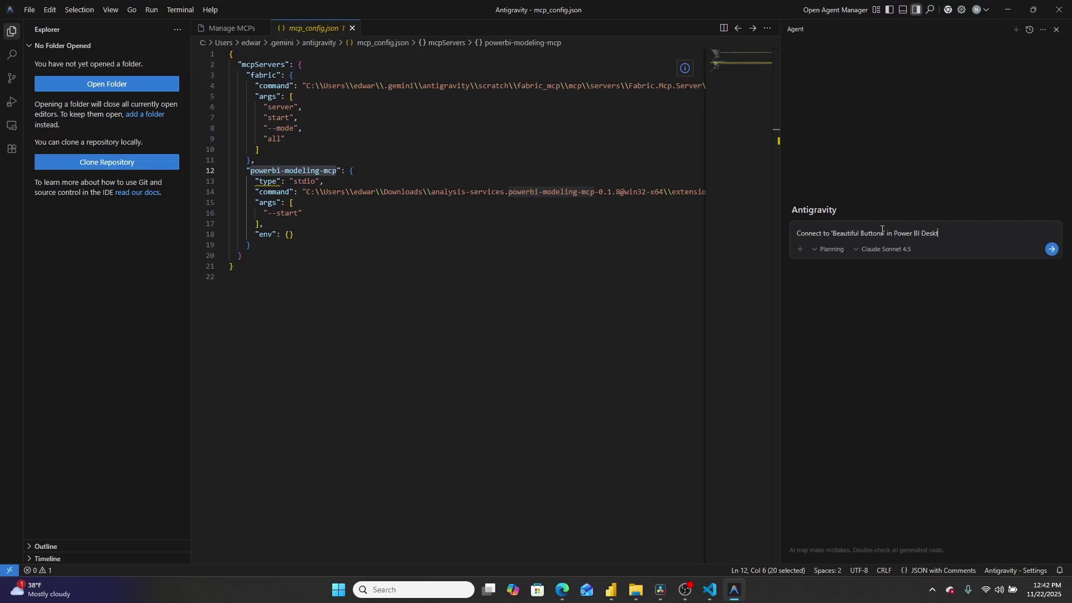
{"action": "type", "text": "op"}
{"action": "key", "text": "Return"}
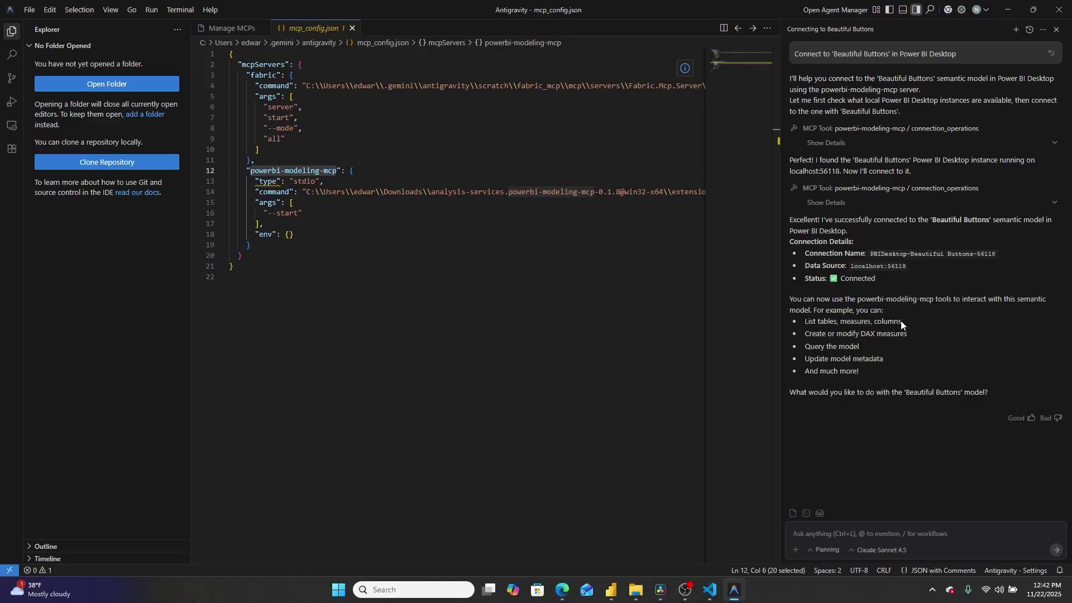
Ask the agent to create a table titled measures for storing measures, avoiding the reserved keyword with an invisible zero-width character ending its name.
{"action": "left_click_drag", "start_coordinate": [809, 323], "coordinate": [866, 368]}
{"action": "left_click", "coordinate": [821, 535]}
{"action": "type", "text": "create a"}
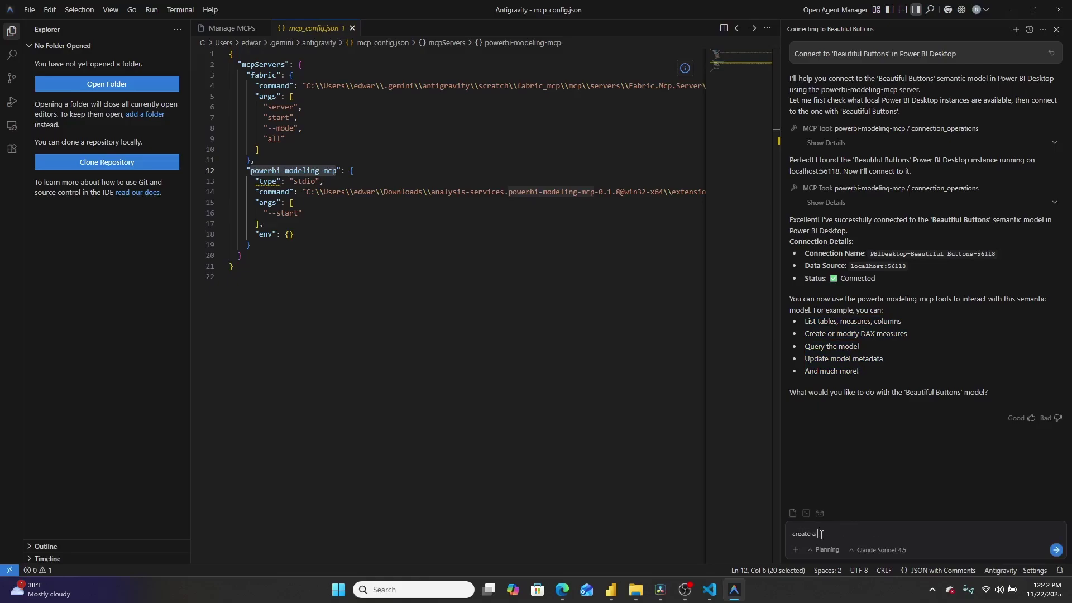
{"action": "type", "text": " table for me to store my measure in -- I want it to be titled measures wh"}
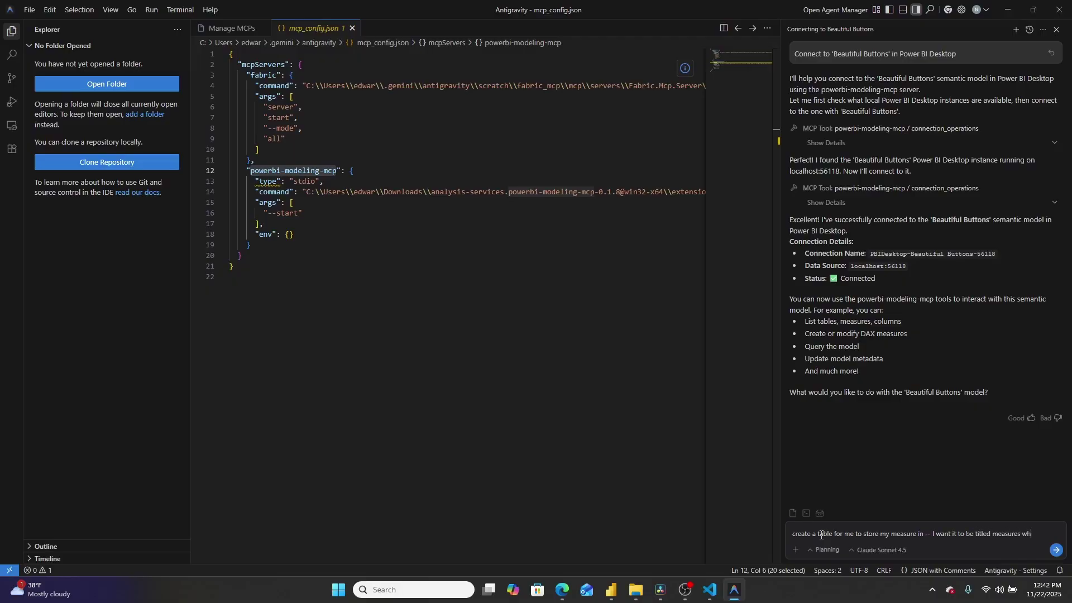
{"action": "type", "text": "ich is a reser"}
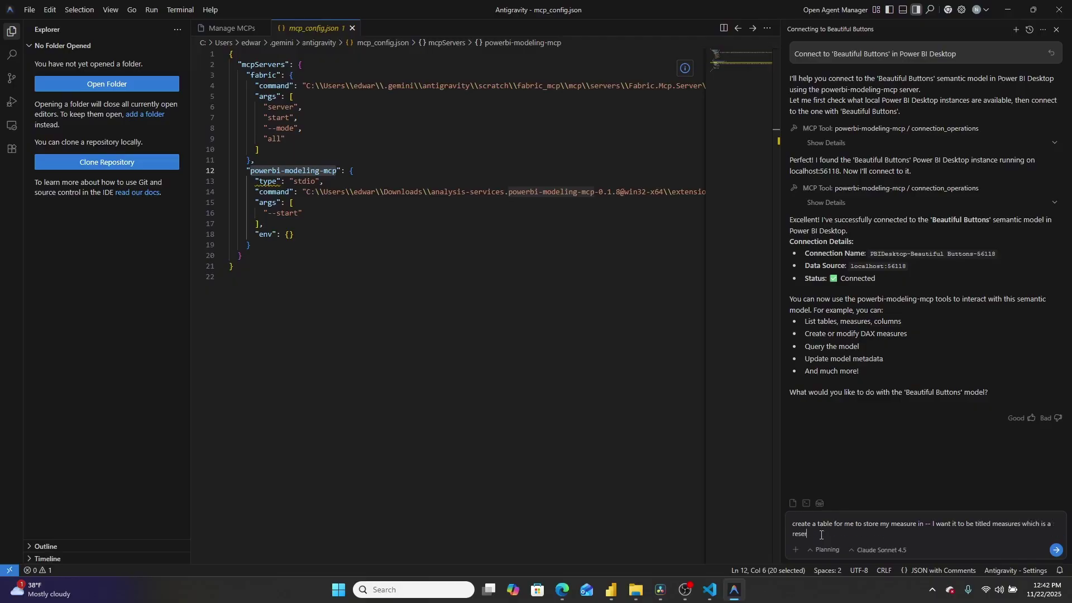
{"action": "type", "text": "ved key word in powe"}
{"action": "type", "text": "r bi avoid"}
{"action": "type", "text": " this by adding"}
{"action": "type", "text": " a non-zero"}
{"action": "key", "text": "BackSpace"}
{"action": "key", "text": "BackSpace"}
{"action": "key", "text": "BackSpace"}
{"action": "key", "text": "BackSpace"}
{"action": "key", "text": "BackSpace"}
{"action": "key", "text": "BackSpace"}
{"action": "key", "text": "BackSpace"}
{"action": "type", "text": "zero width character that is"}
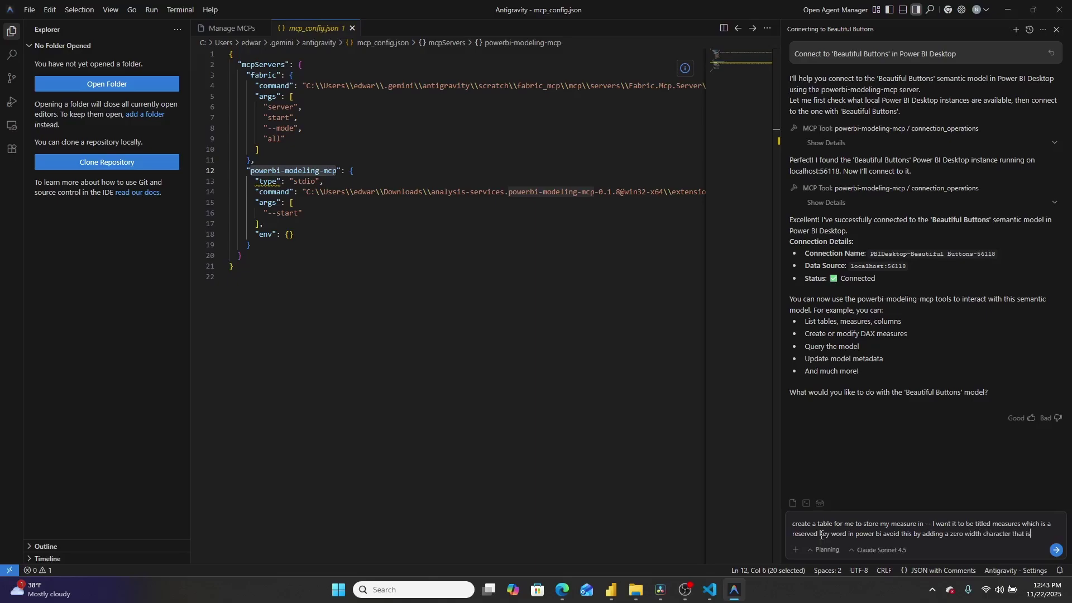
{"action": "type", "text": " not visible at"}
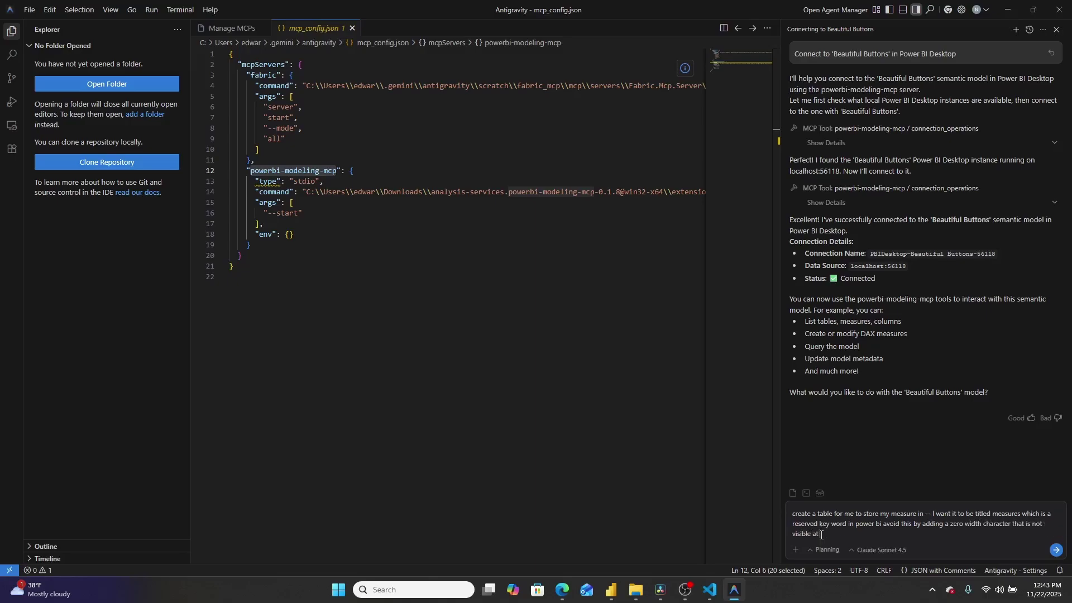
{"action": "type", "text": " the end of the table name"}
{"action": "key", "text": "Return"}
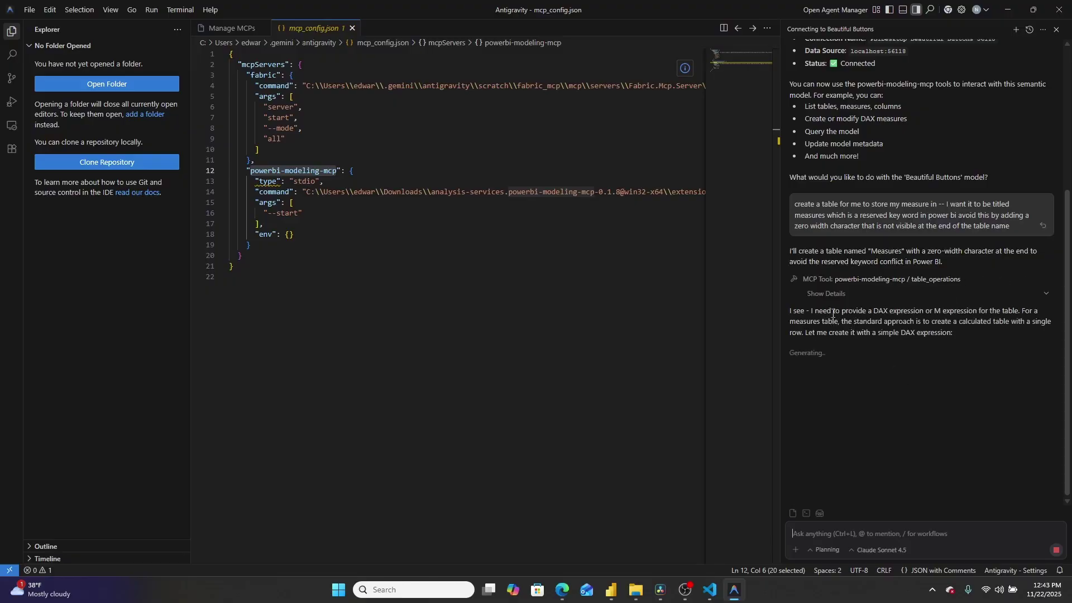
Read the agent's reply, then switch to Power BI Desktop, leave the save page, and expand the Measures table to inspect its fields.
{"action": "left_click_drag", "start_coordinate": [835, 312], "coordinate": [863, 333]}
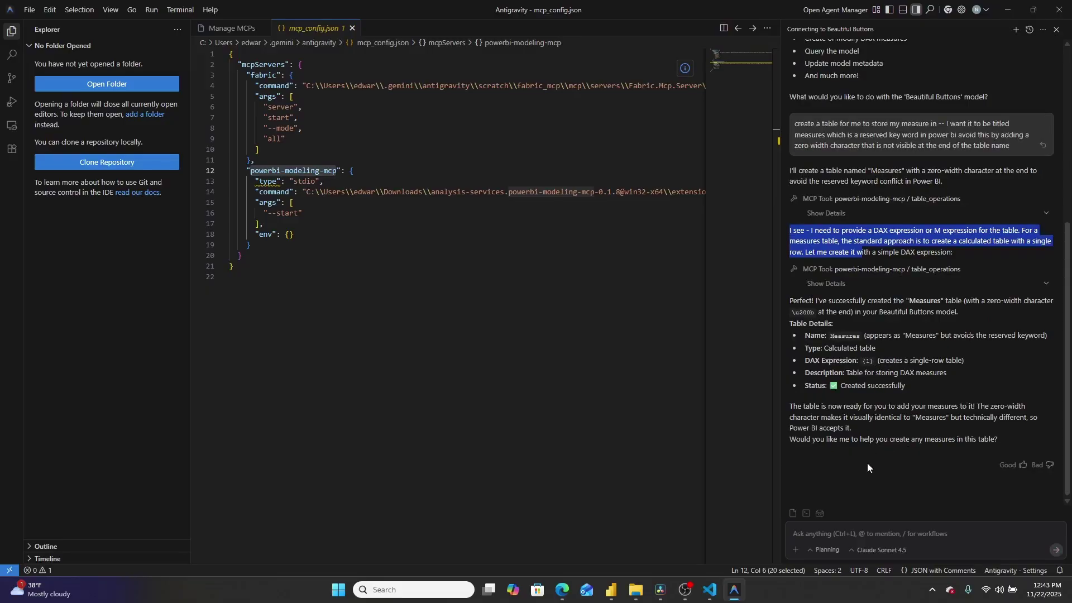
{"action": "left_click", "coordinate": [611, 590]}
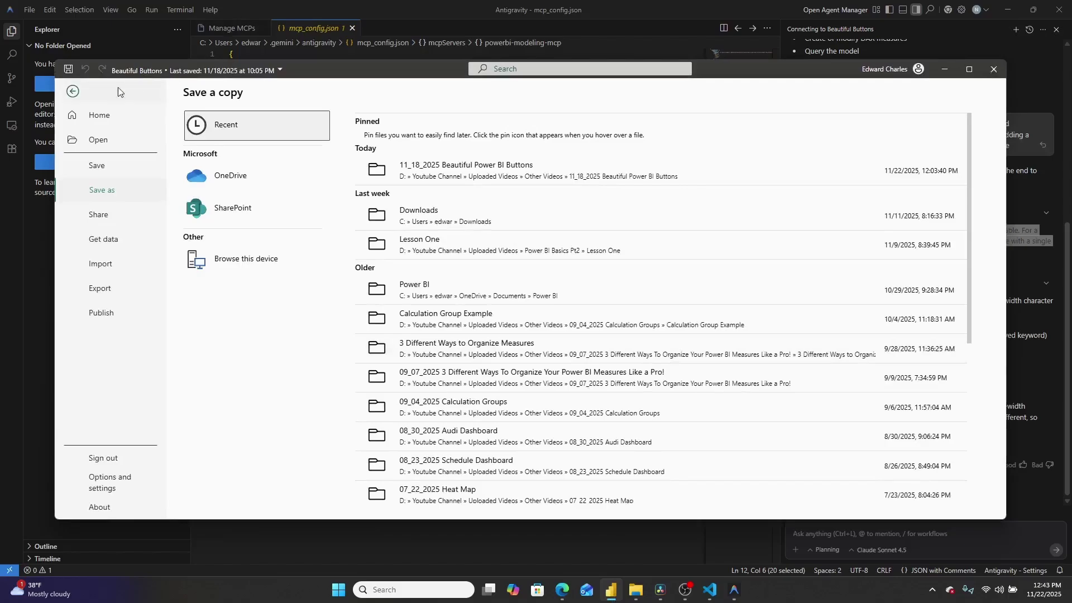
{"action": "left_click", "coordinate": [74, 93]}
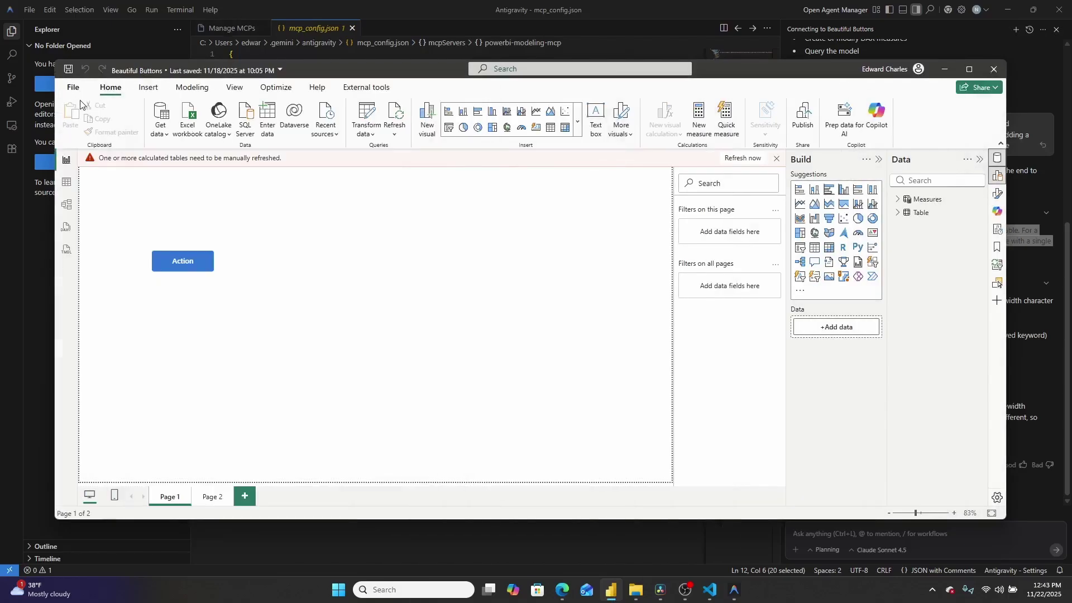
{"action": "left_click", "coordinate": [898, 200]}
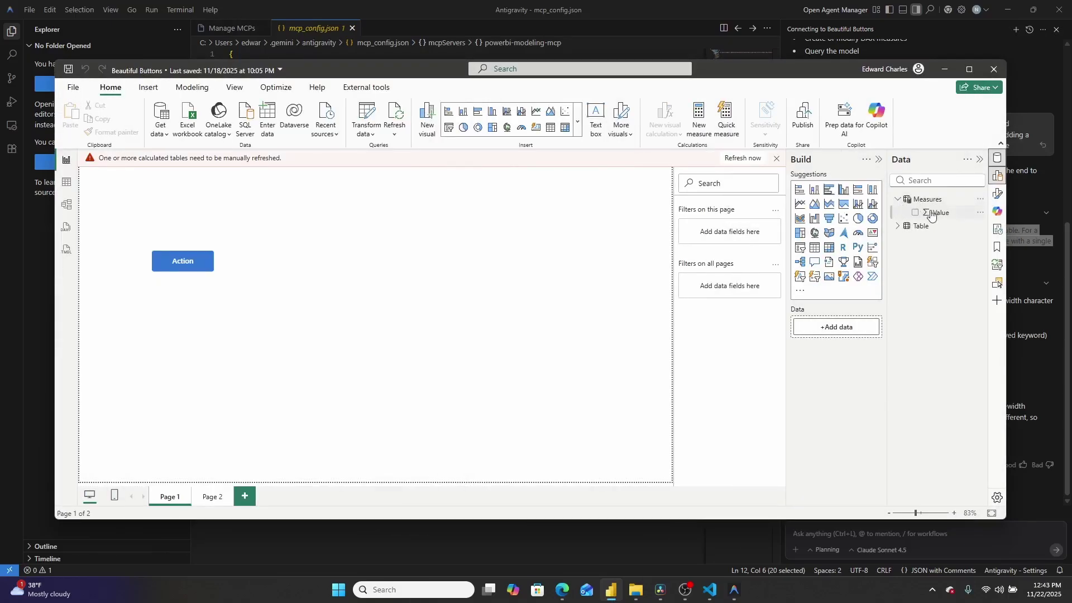
Return to Antigravity and ask the agent to put a measure called placeholder in the new table.
{"action": "left_click", "coordinate": [1019, 540]}
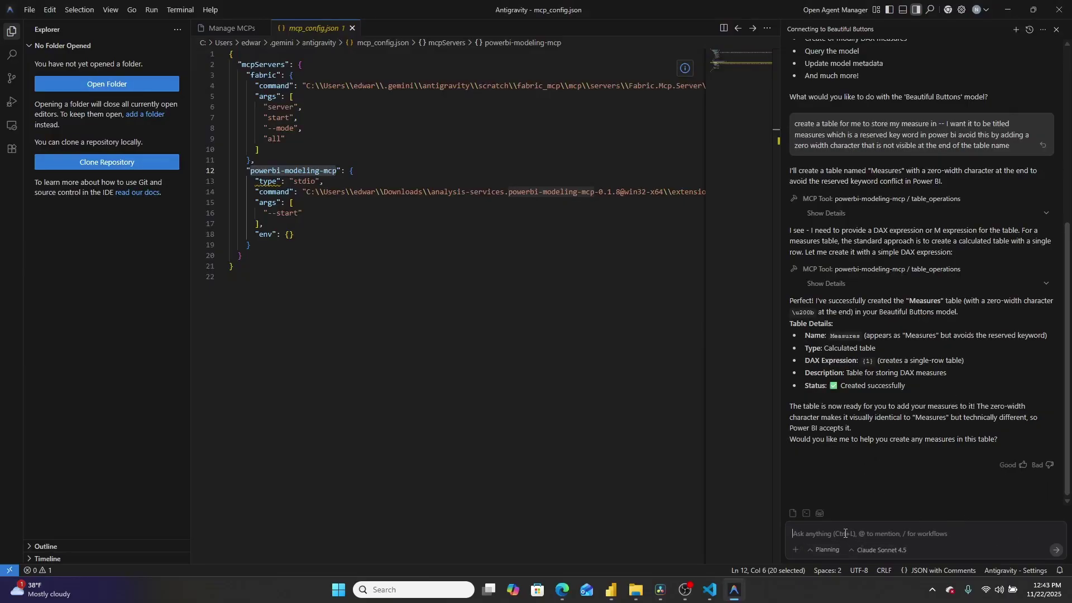
{"action": "type", "text": "yes put"}
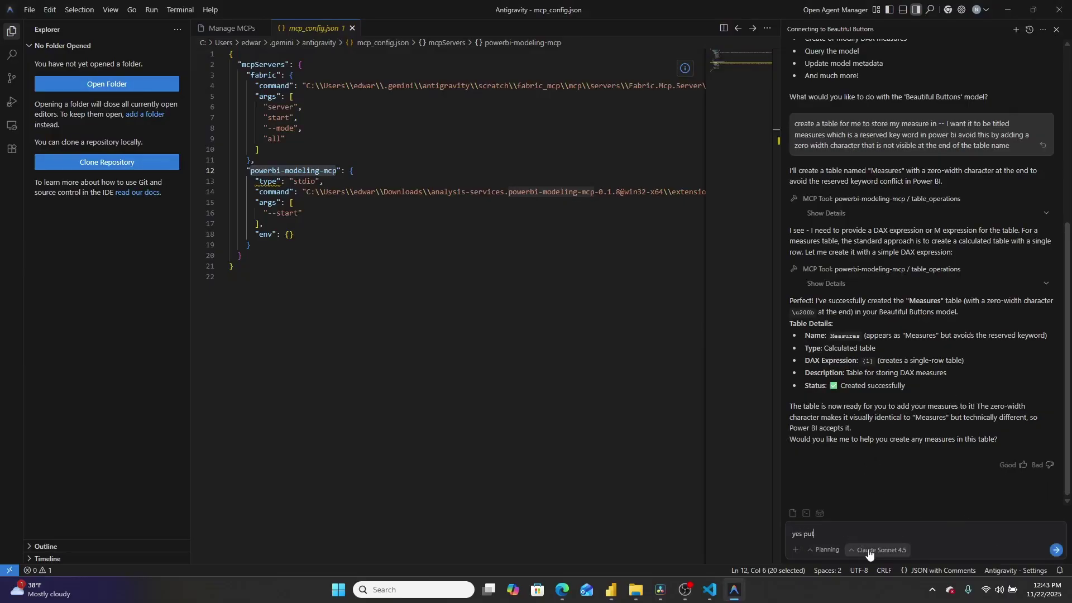
{"action": "type", "text": " a mearue in -- call it placeholder"}
{"action": "key", "text": "Return"}
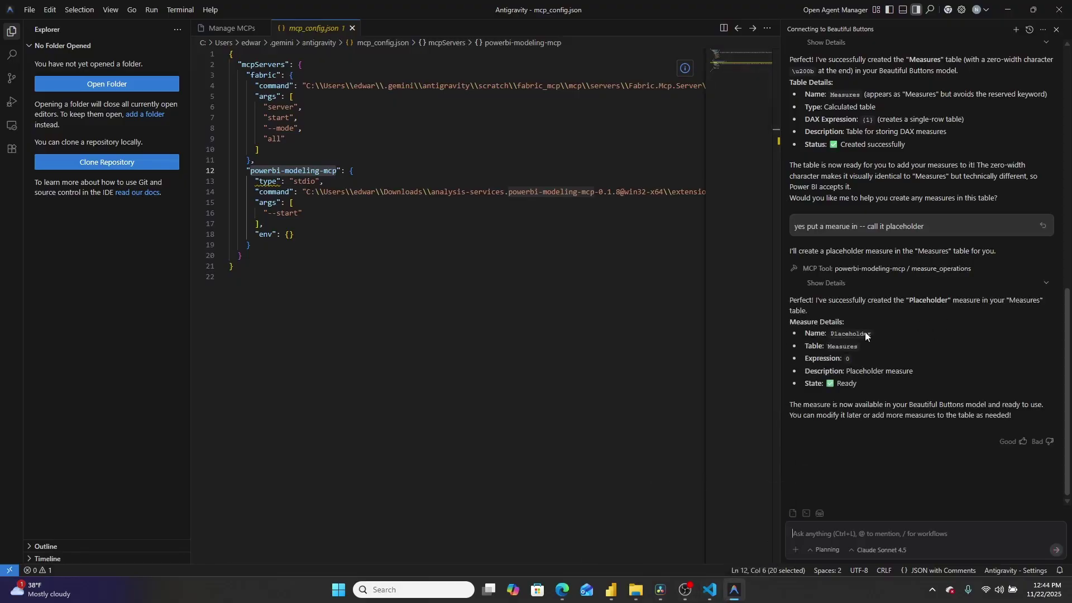
Switch to Power BI Desktop, refresh the calculated tables, and expand the Measures table.
{"action": "left_click", "coordinate": [614, 590]}
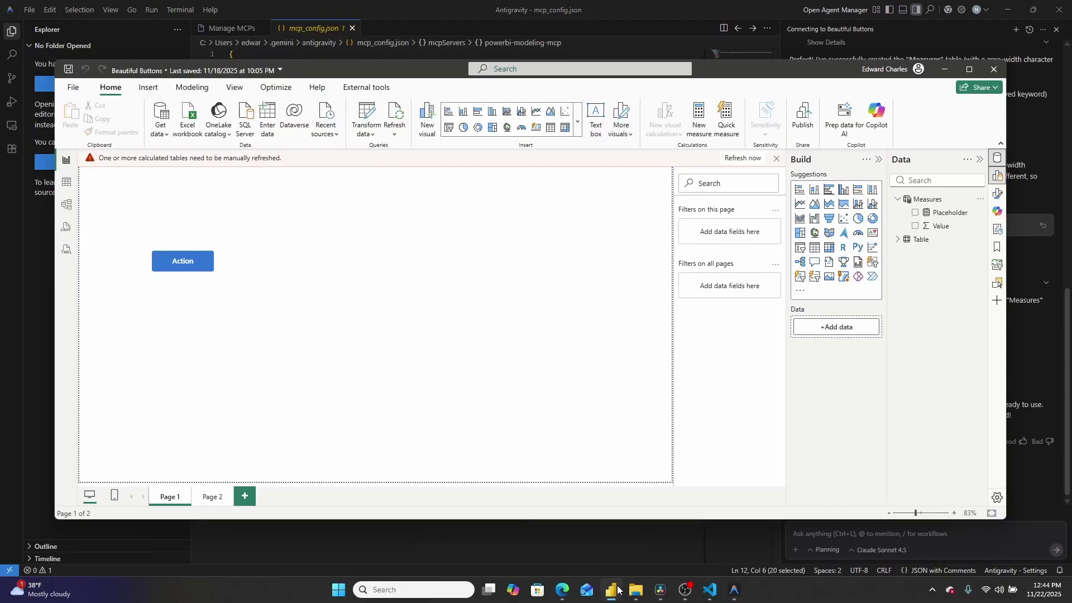
{"action": "left_click", "coordinate": [744, 158]}
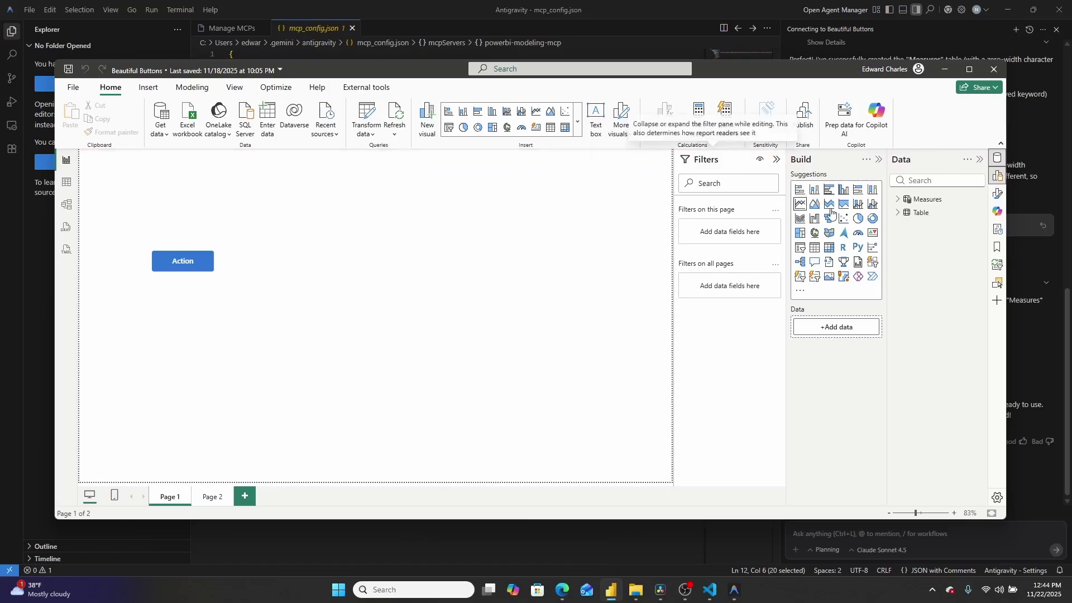
{"action": "left_click", "coordinate": [898, 198]}
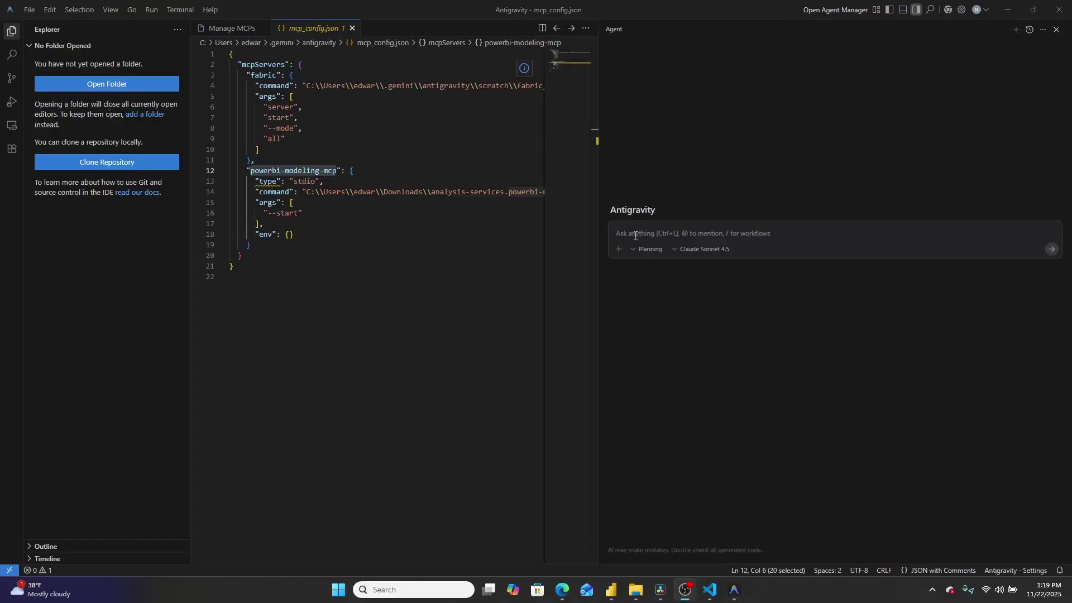
In a new Antigravity conversation, send the agent the prompt "Connect to 'Beautiful Buttons' in Power BI Desktop".
{"action": "left_click", "coordinate": [635, 235]}
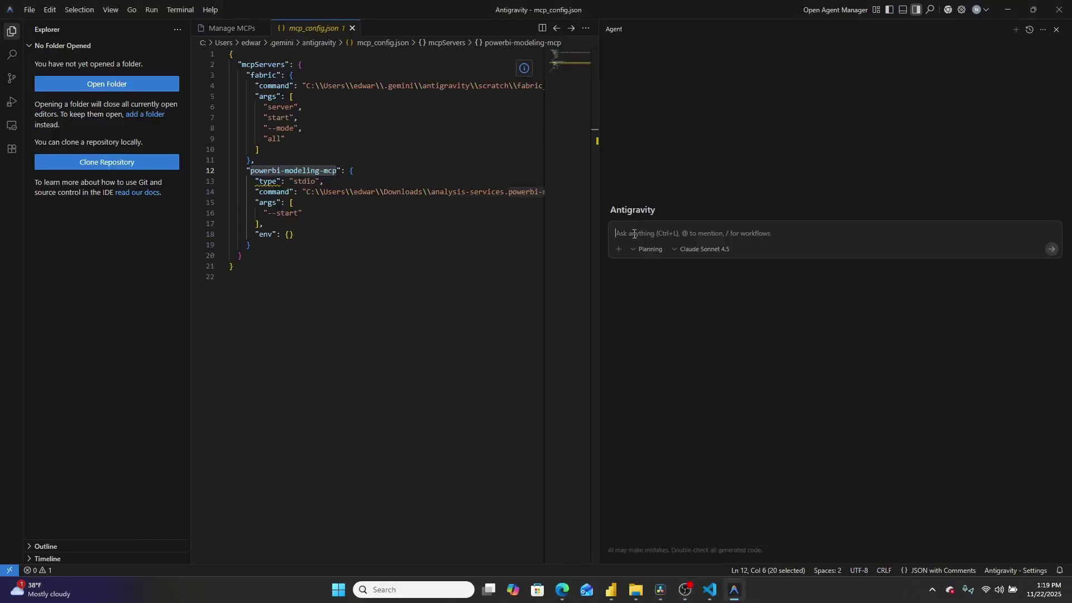
{"action": "type", "text": "Connect to 'Beautiful Buttons' in Power BI Desktop"}
{"action": "key", "text": "Return"}
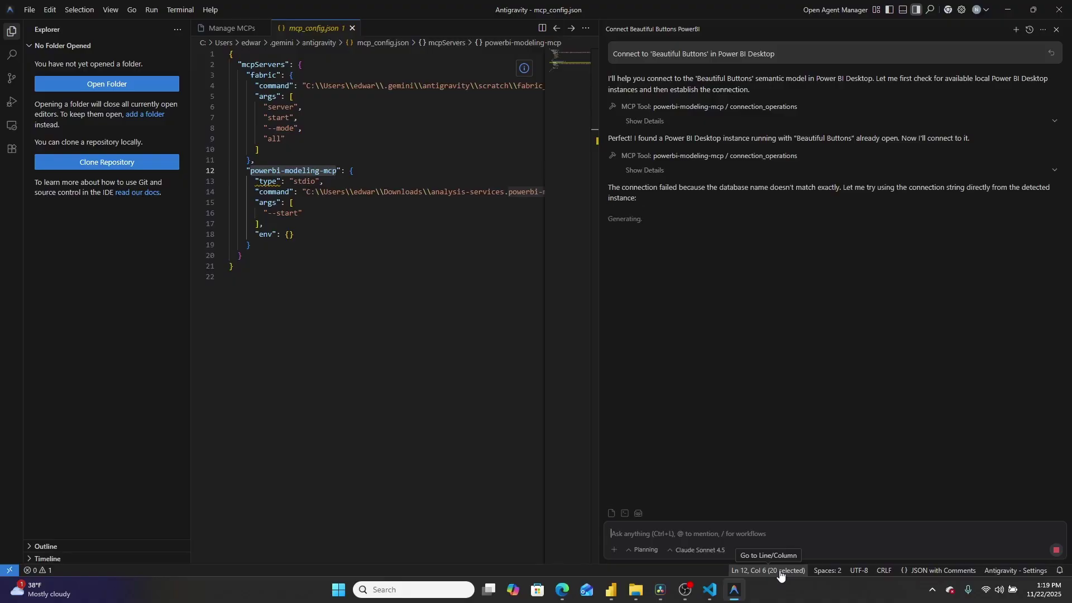
Ask the agent to create a calculation called Revenue that is 1000 * 100.
{"action": "type", "text": "create a cala"}
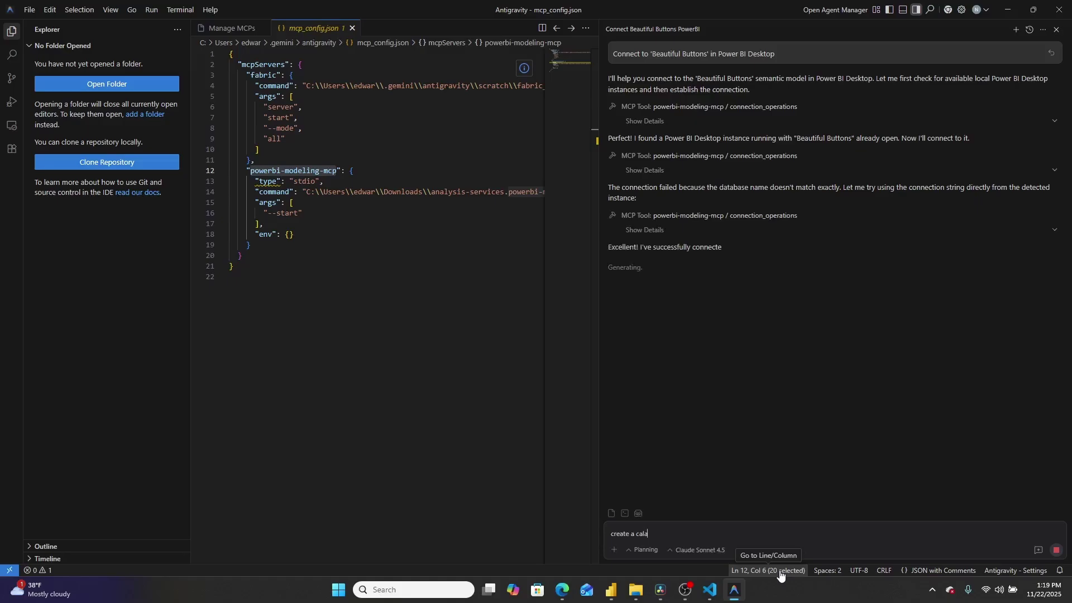
{"action": "type", "text": "c"}
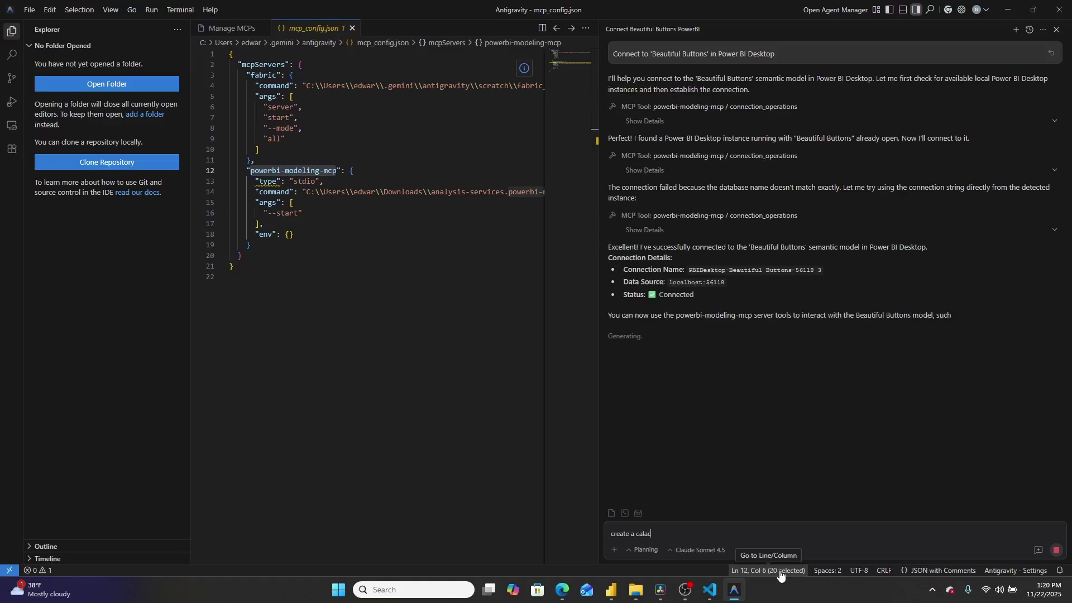
{"action": "type", "text": "ulation calle"}
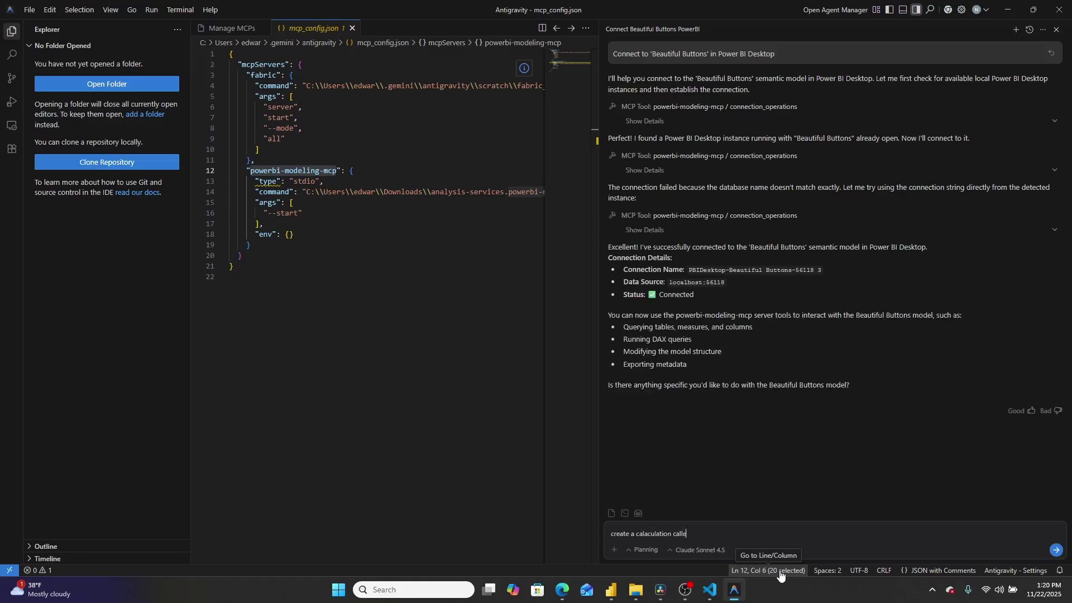
{"action": "type", "text": "d Revenue that is 1000 * 100"}
{"action": "key", "text": "Return"}
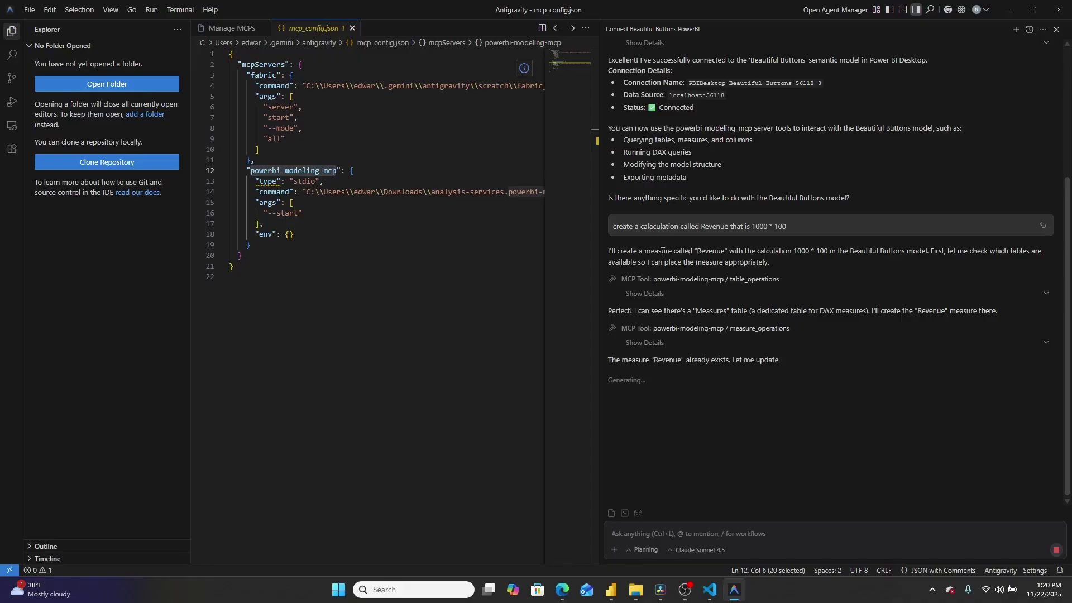
Read the agent's reply, inspect the Revenue measure's formula in Power BI Desktop, and return to Antigravity.
{"action": "left_click_drag", "start_coordinate": [666, 251], "coordinate": [704, 251]}
{"action": "left_click_drag", "start_coordinate": [760, 255], "coordinate": [798, 255]}
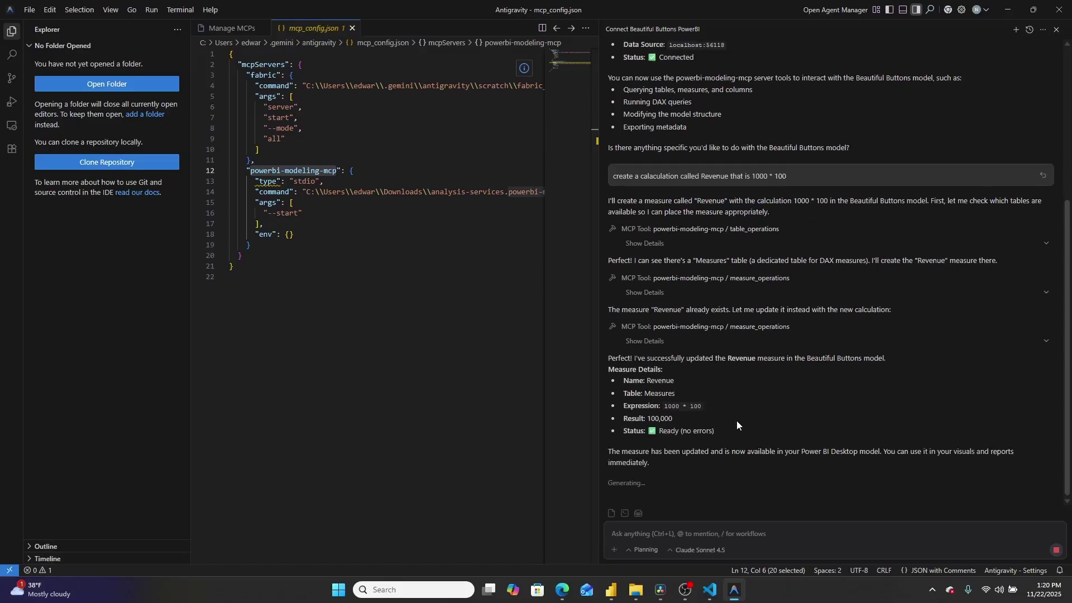
{"action": "mouse_move", "coordinate": [612, 595]}
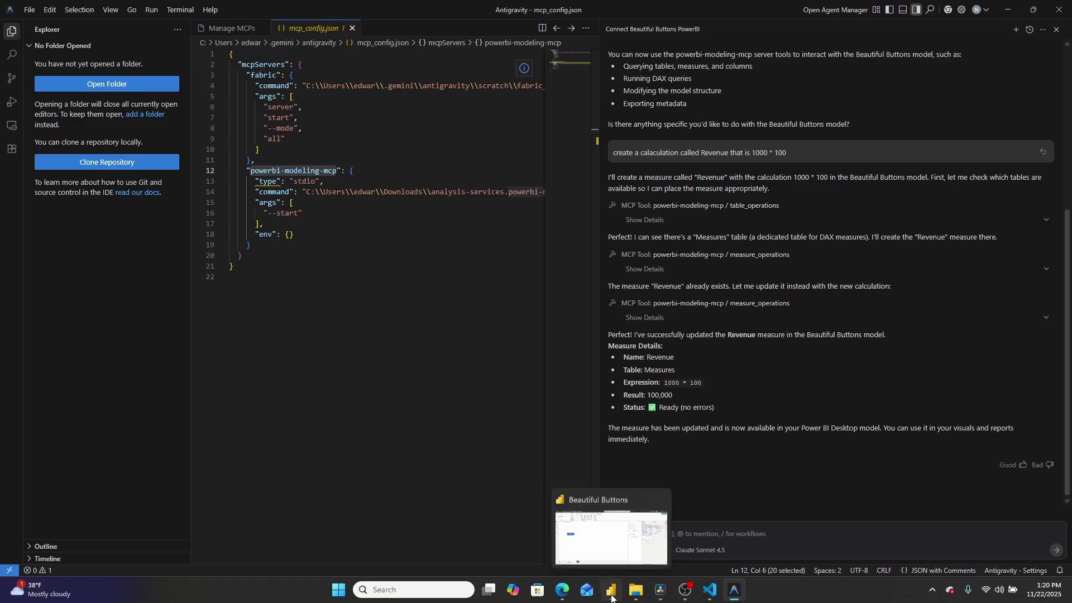
{"action": "left_click", "coordinate": [612, 595]}
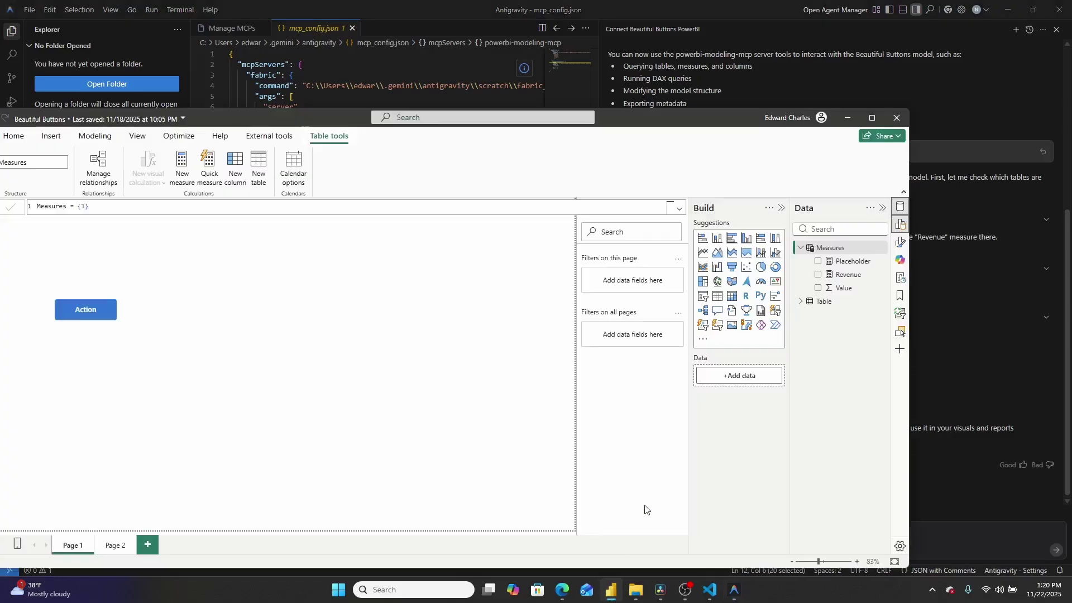
{"action": "left_click", "coordinate": [849, 274]}
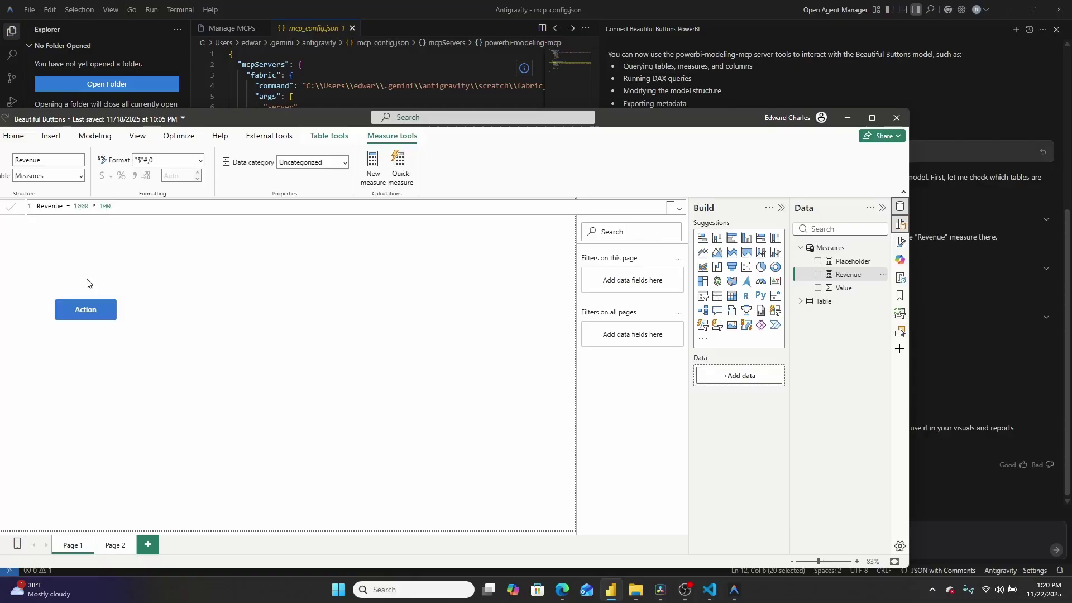
{"action": "left_click", "coordinate": [991, 346]}
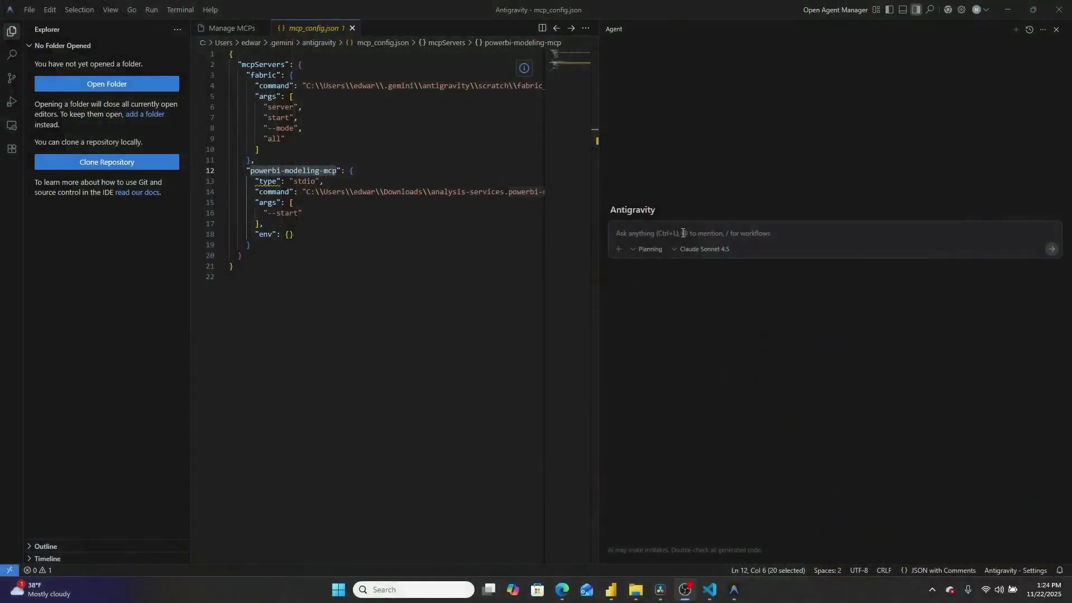
Start another agent conversation with the prompt "Connect to 'Beautiful Buttons' in Power BI Desktop".
{"action": "left_click", "coordinate": [683, 233]}
{"action": "type", "text": "Connect to 'Beautiful Buttons' in Power BI Desktop"}
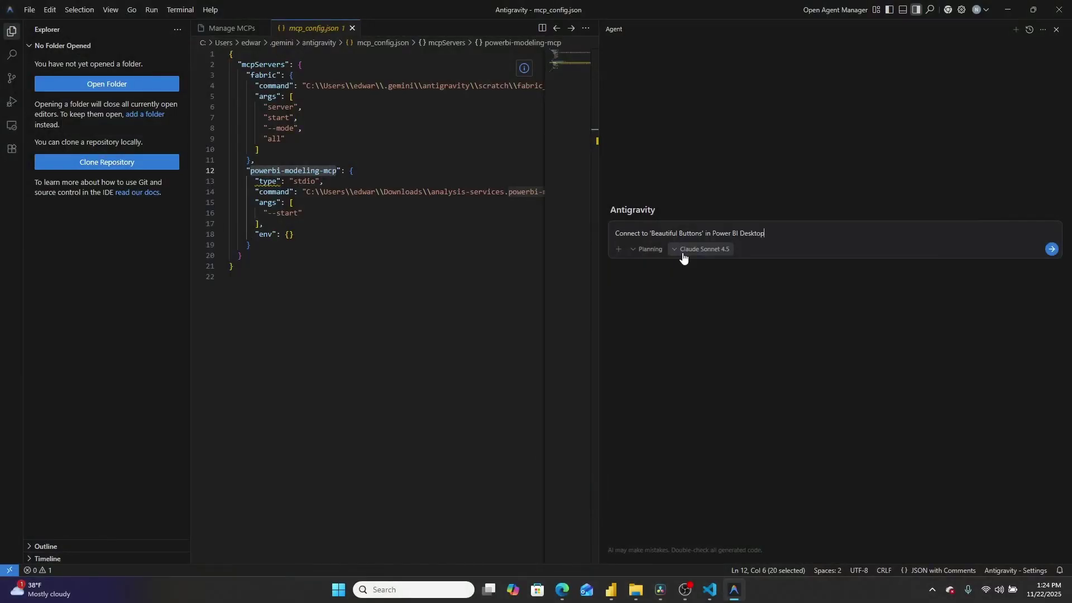
{"action": "key", "text": "Return"}
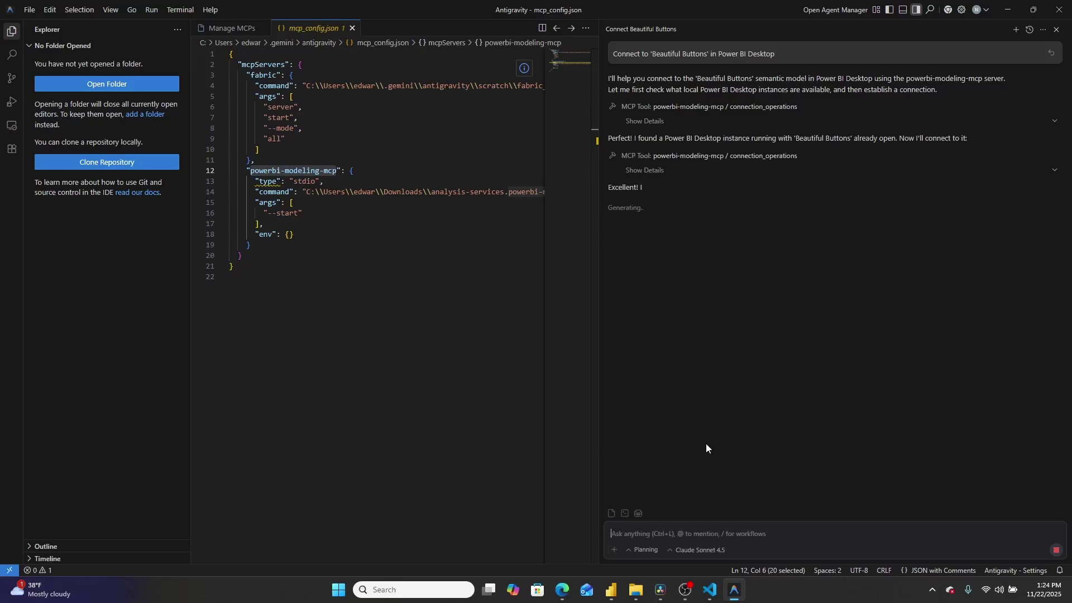
Prompt the agent for three SVG image URL measures of a Material UI-style button (normal, hovered, pressed) in folder SVG buttons of the measures table.
{"action": "type", "text": "create "}
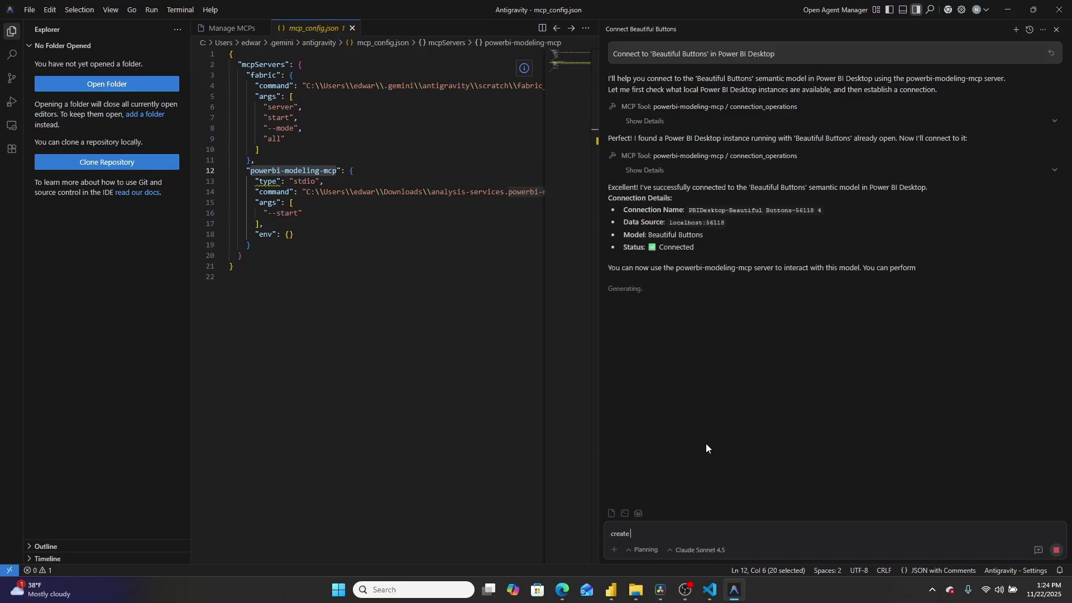
{"action": "type", "text": "3 svg "}
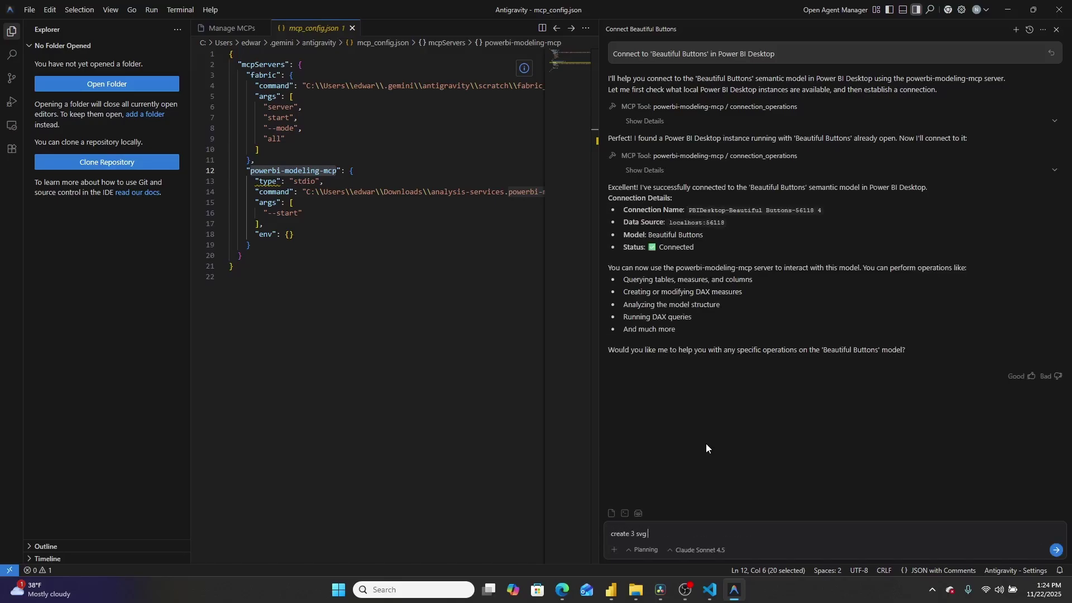
{"action": "type", "text": "image url measures -- that represent a material ui style button, in a normal state, a hovered state, and a pressed state and then p"}
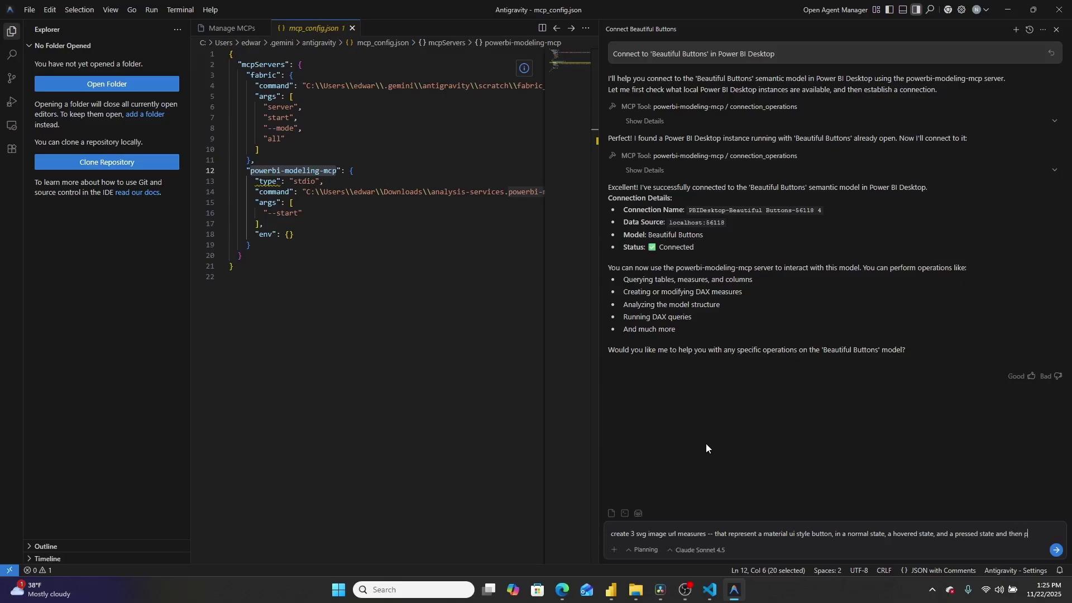
{"action": "type", "text": "em in a folder"}
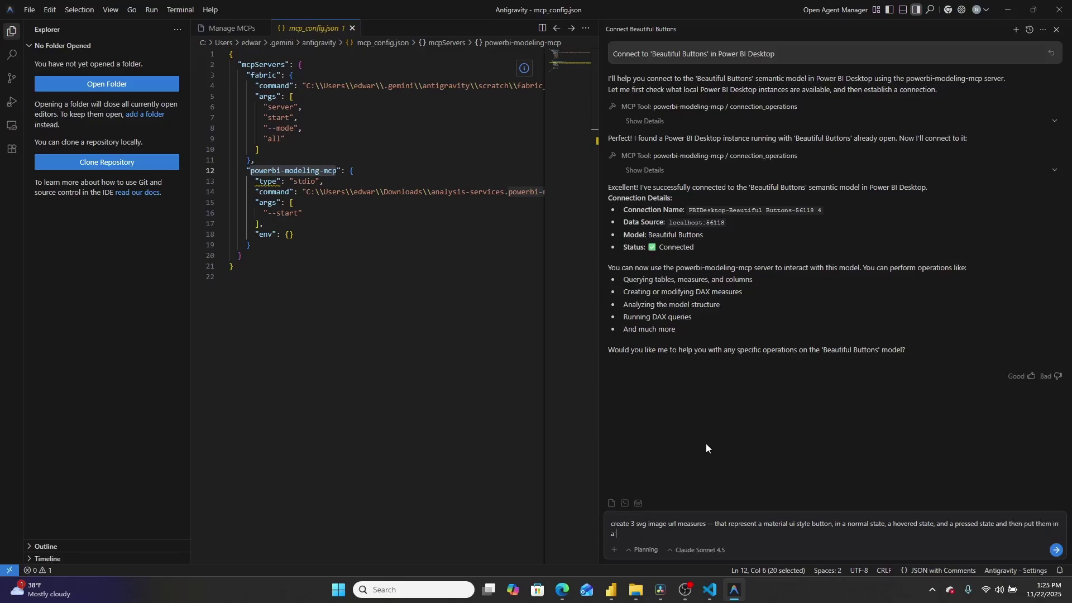
{"action": "type", "text": " called SC"}
{"action": "key", "text": "BackSpace"}
{"action": "type", "text": "VG buttons in the measures table"}
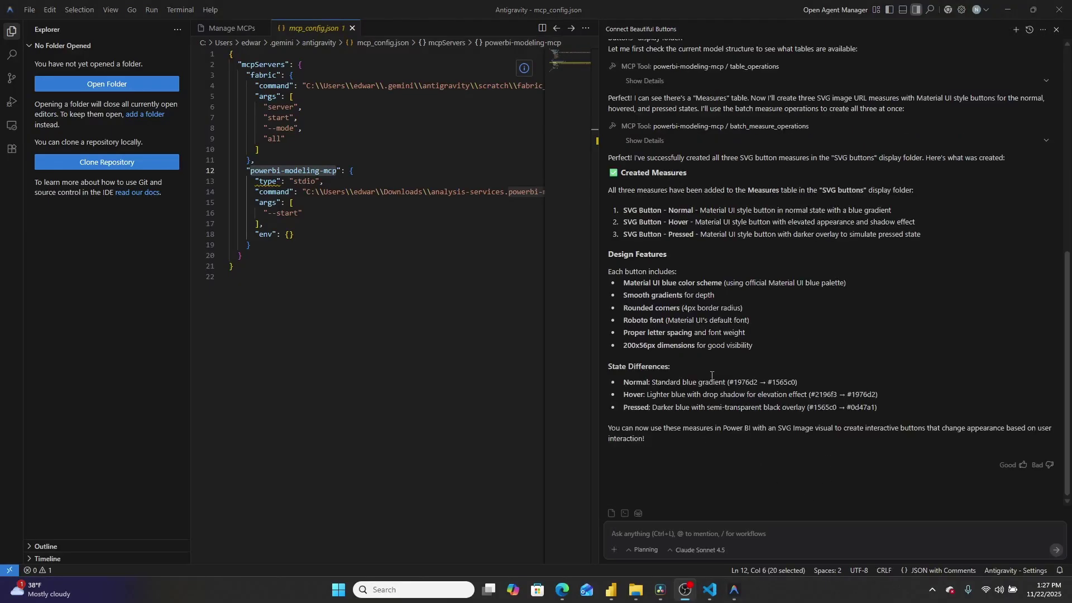
{"action": "left_click_drag", "start_coordinate": [613, 168], "coordinate": [827, 424]}
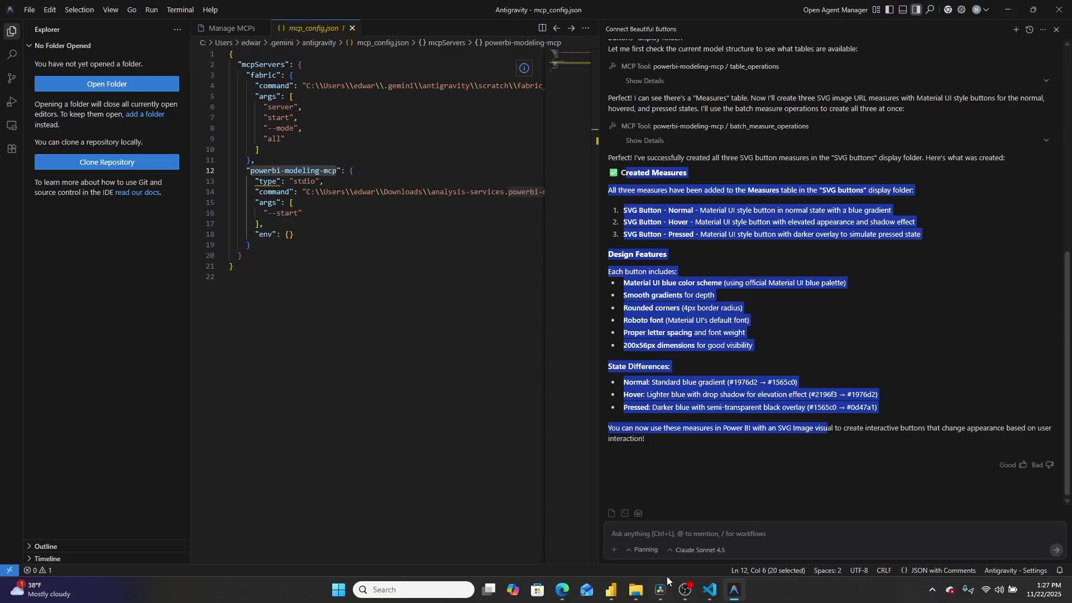
Switch to Power BI Desktop and inspect the formulas of the three measures in the SVG buttons folder.
{"action": "left_click", "coordinate": [613, 591]}
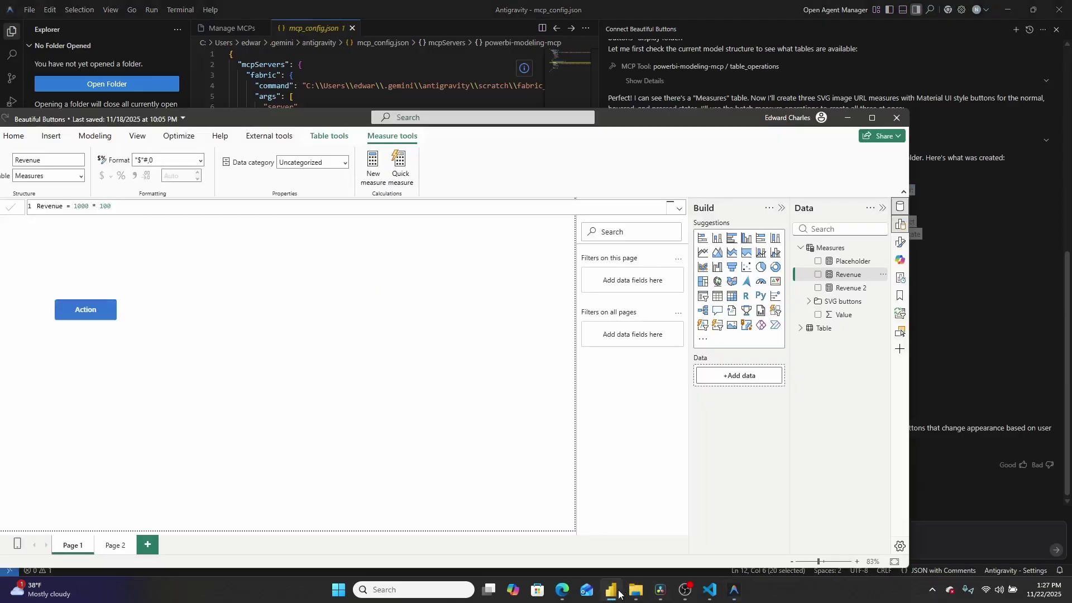
{"action": "left_click_drag", "start_coordinate": [714, 121], "coordinate": [831, 56]}
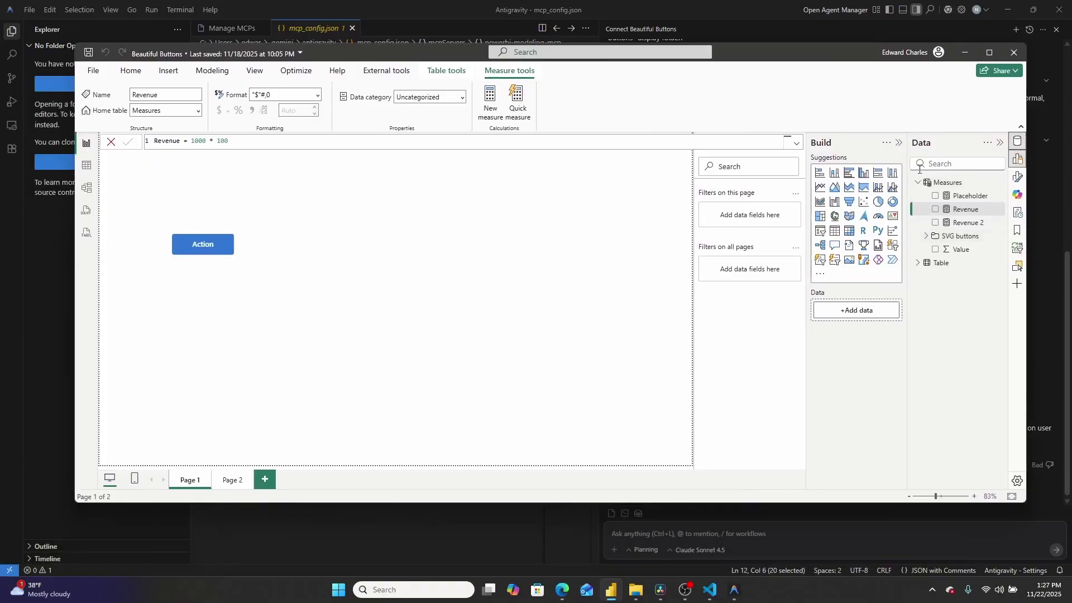
{"action": "left_click", "coordinate": [927, 236]}
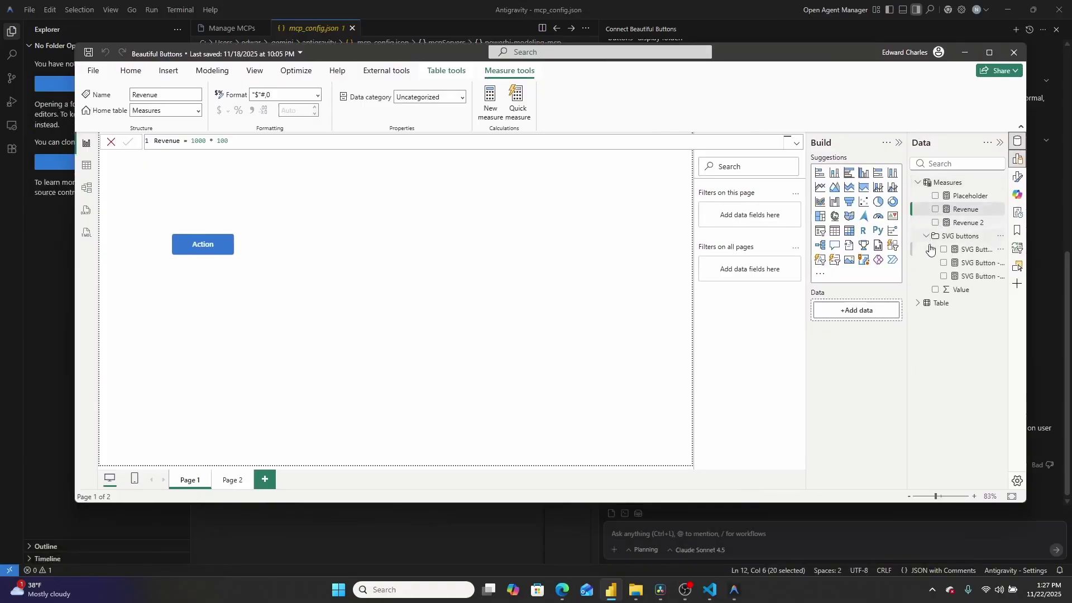
{"action": "left_click", "coordinate": [974, 254]}
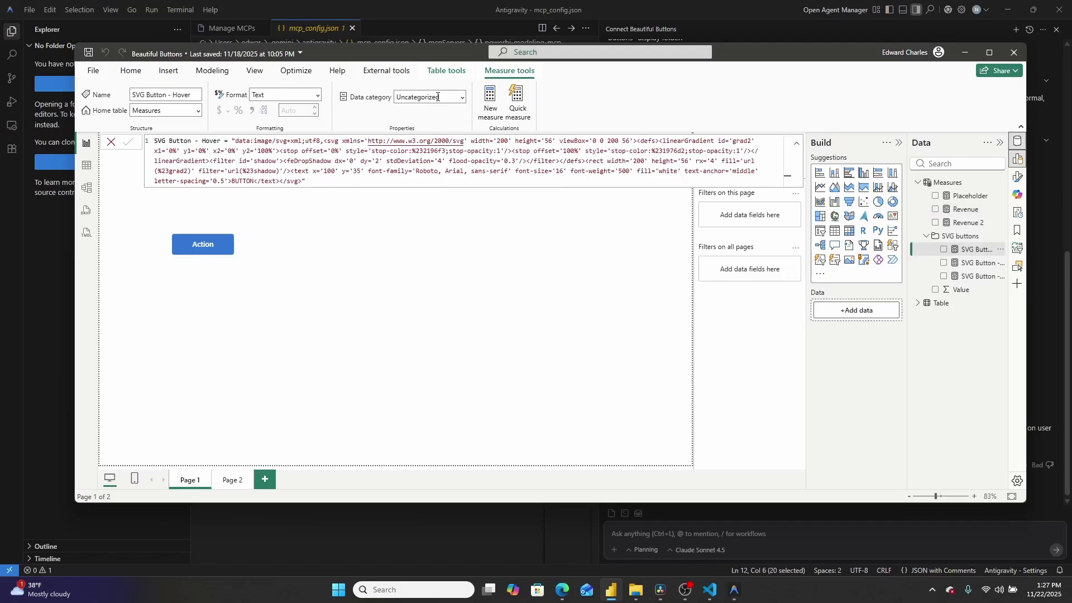
{"action": "left_click", "coordinate": [974, 264]}
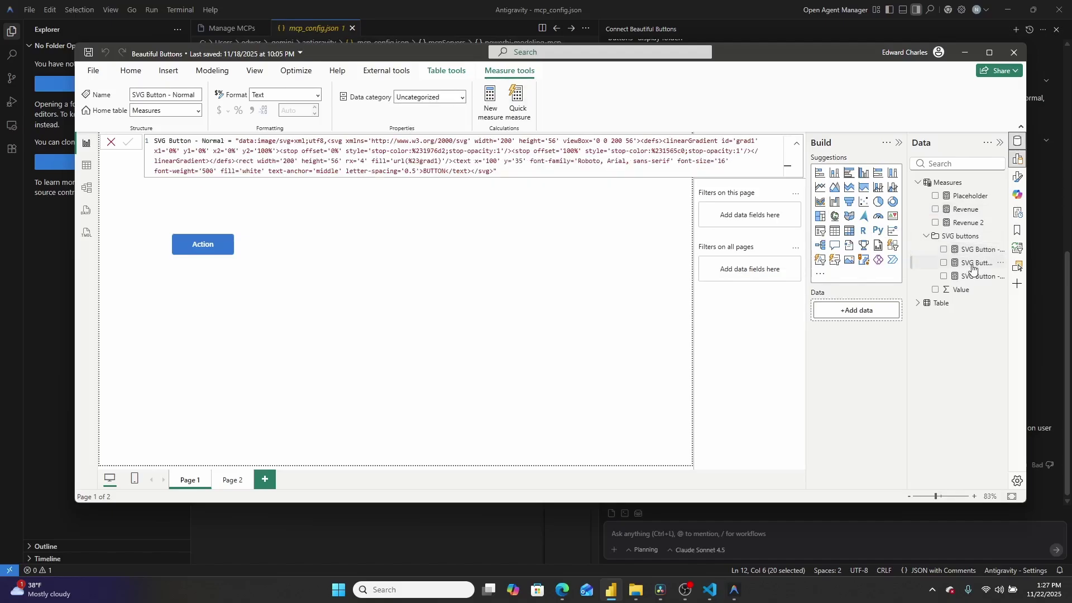
{"action": "left_click", "coordinate": [974, 276]}
Set the data category of the SVG Button - Hover measure to Image URL.
{"action": "left_click", "coordinate": [973, 249]}
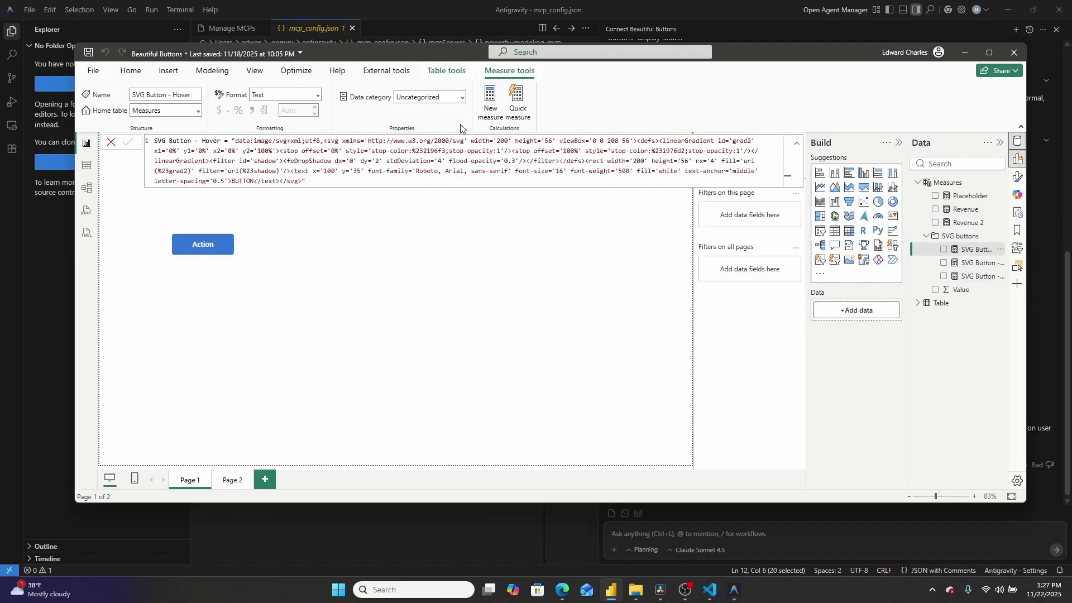
{"action": "left_click", "coordinate": [462, 98]}
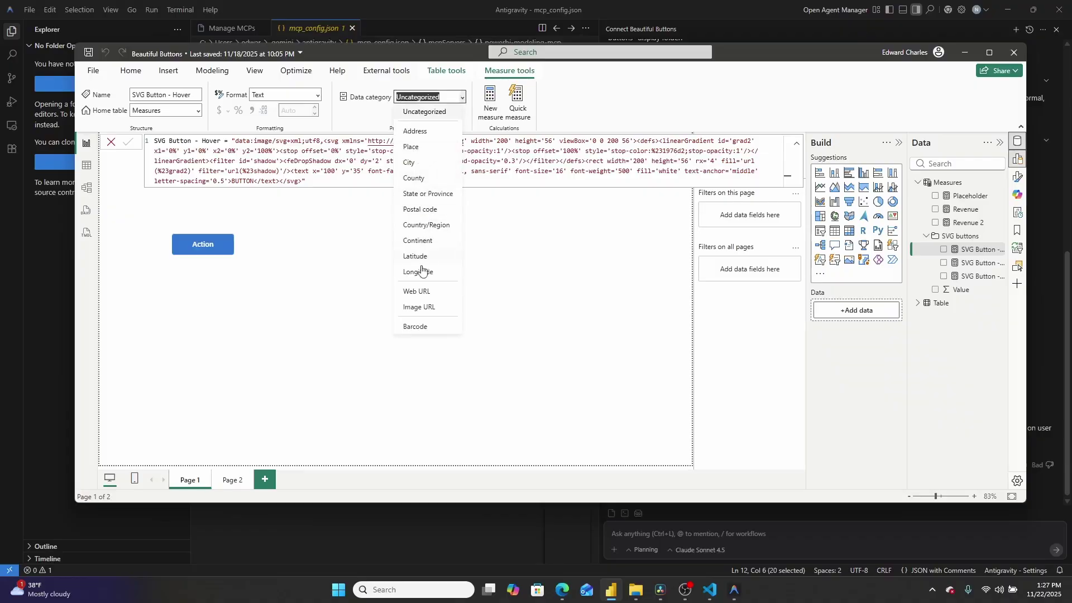
{"action": "left_click", "coordinate": [429, 308]}
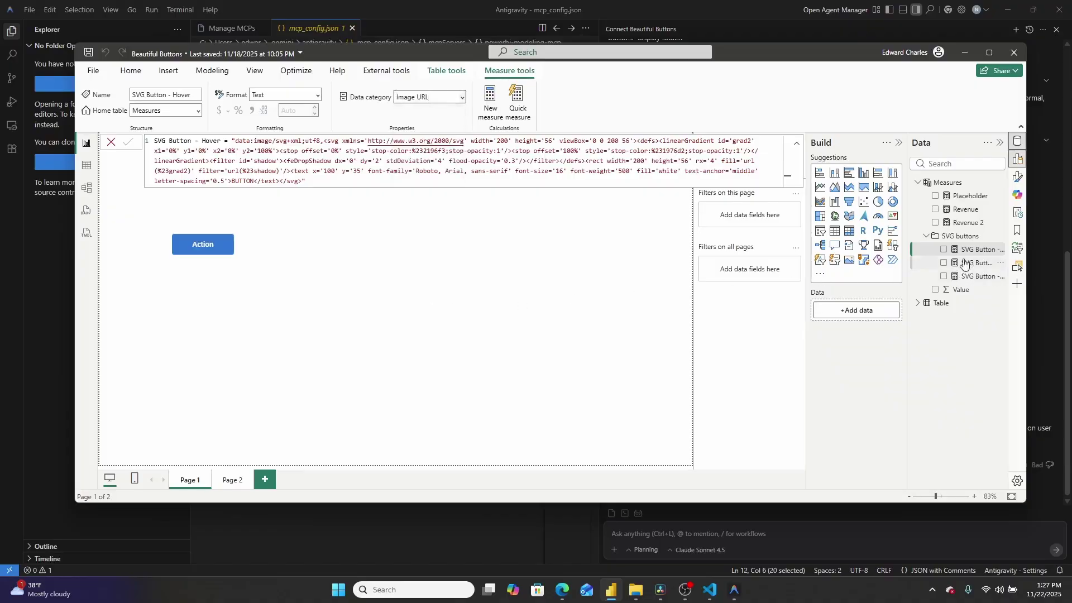
Insert an image visual on Page 1 and place it beside the Action button.
{"action": "left_click", "coordinate": [568, 284]}
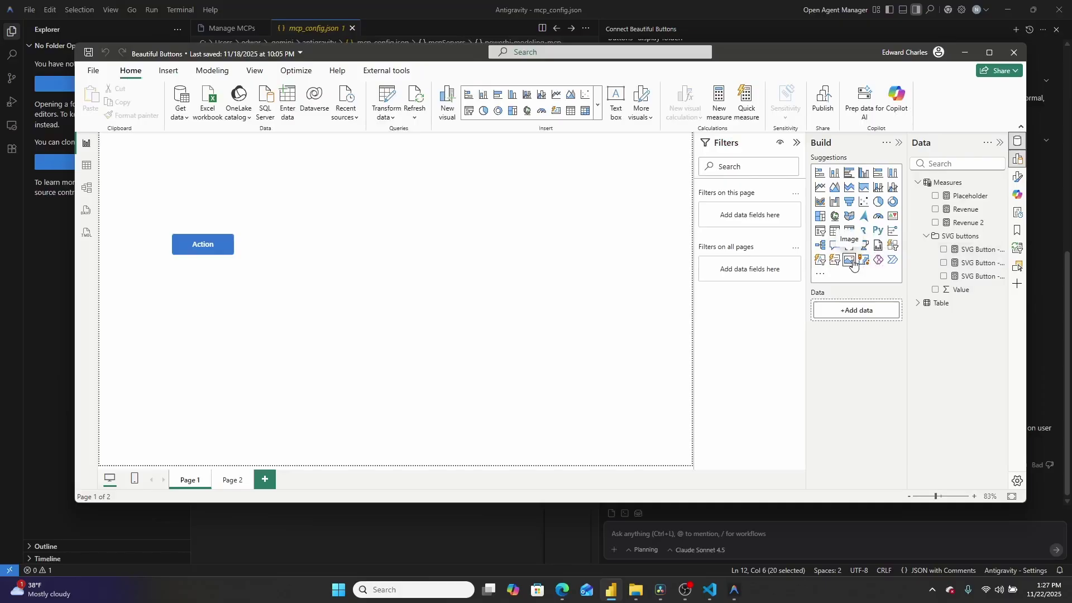
{"action": "left_click_drag", "start_coordinate": [264, 289], "coordinate": [459, 246]}
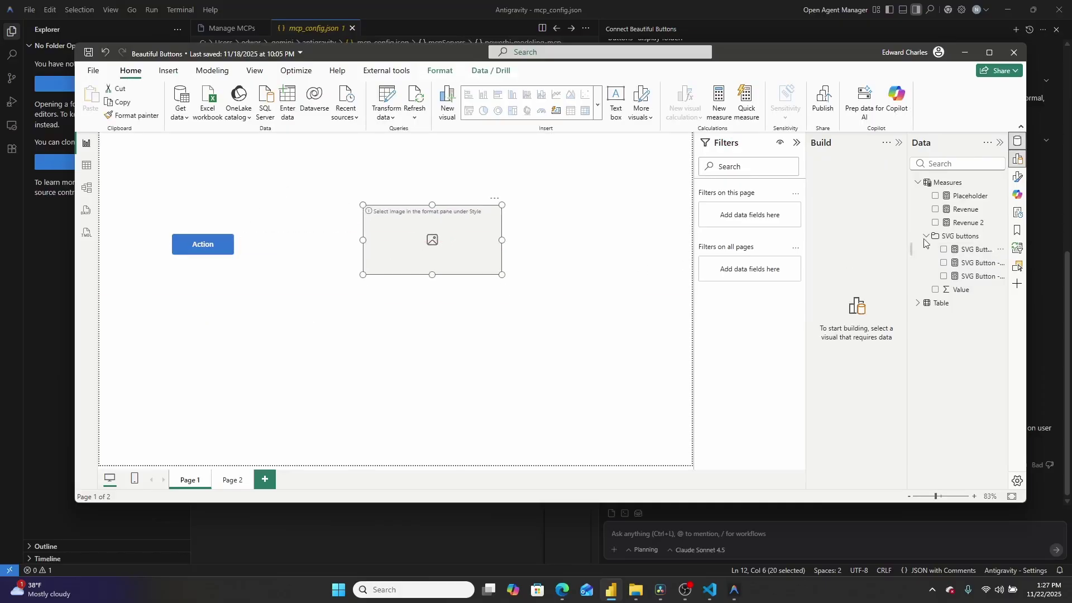
Set the image visual's source to Select from data and supply it with the SVG Button - Hover measure.
{"action": "left_click", "coordinate": [1020, 178]}
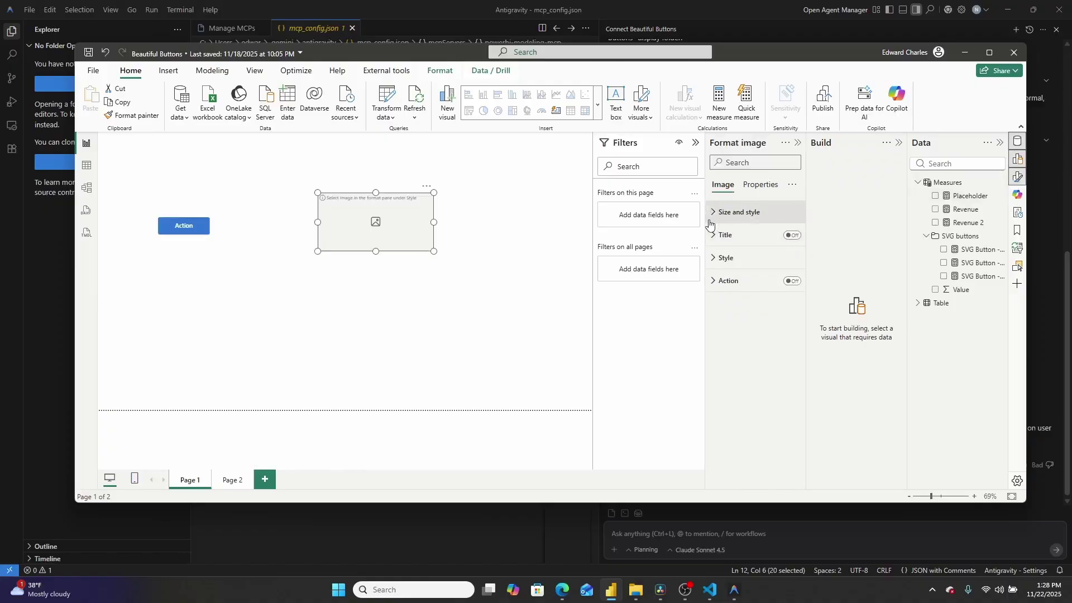
{"action": "left_click", "coordinate": [710, 258]}
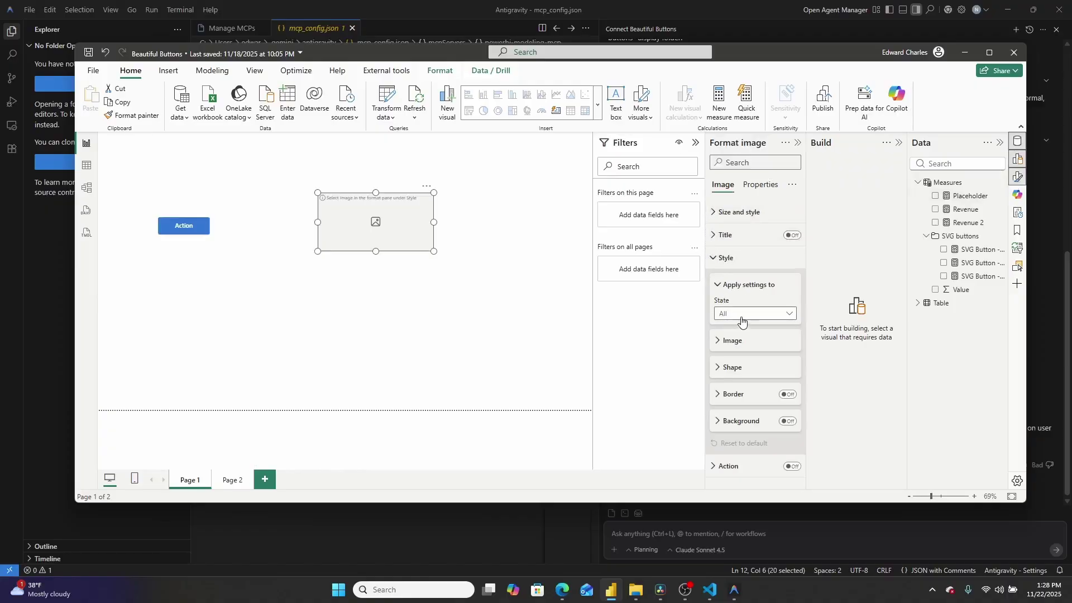
{"action": "left_click", "coordinate": [748, 347]}
{"action": "scroll", "coordinate": [764, 336], "scroll_direction": "down", "scroll_amount": 1}
{"action": "left_click", "coordinate": [755, 258]}
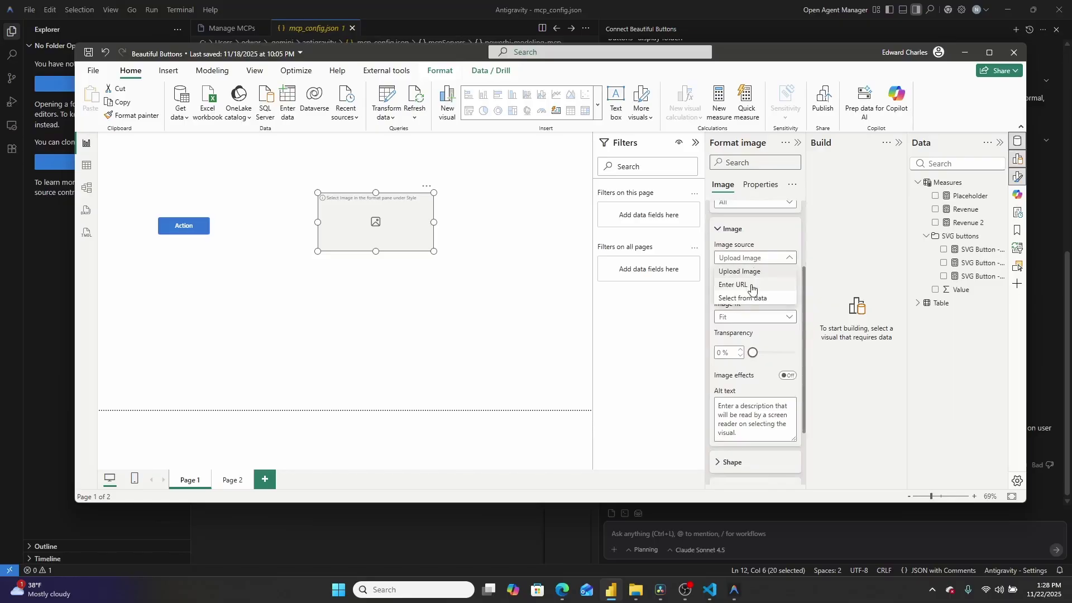
{"action": "left_click", "coordinate": [752, 298]}
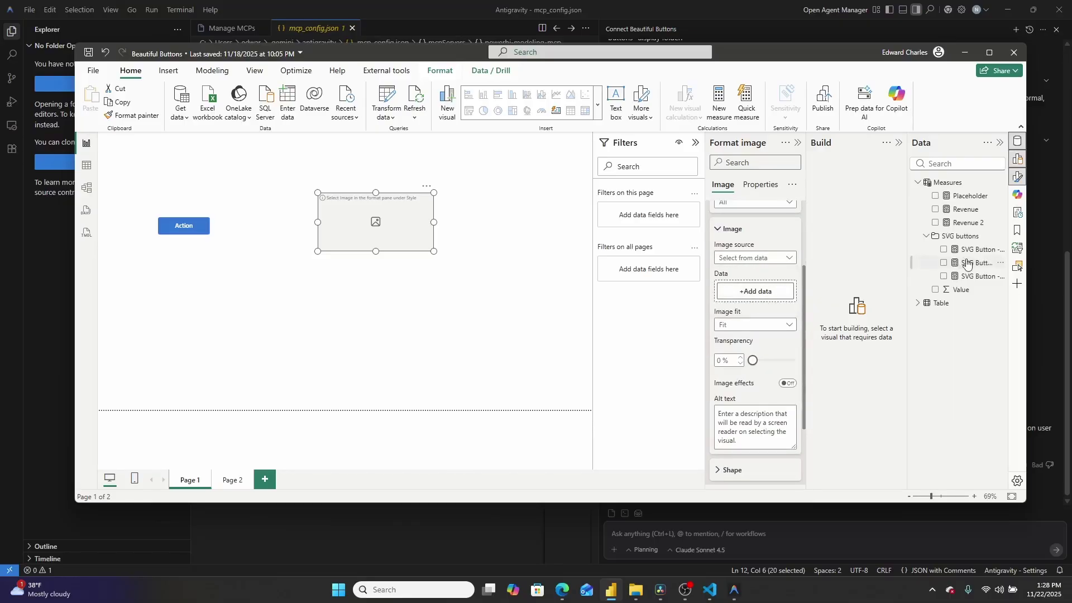
{"action": "left_click_drag", "start_coordinate": [977, 252], "coordinate": [760, 292]}
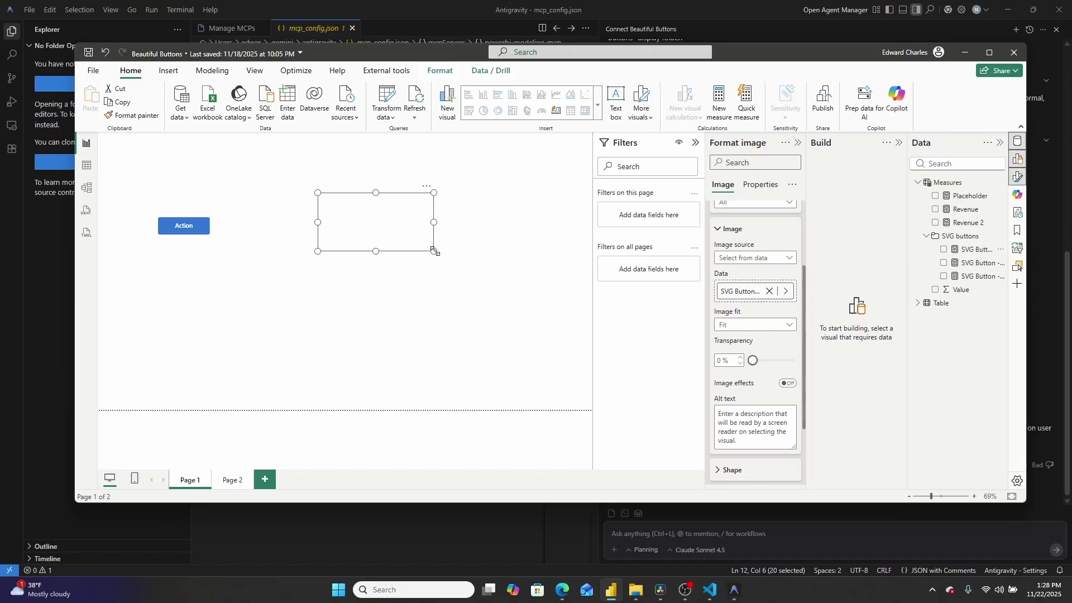
Enlarge the image visual and inspect the formula of the SVG Button - Hover measure.
{"action": "left_click_drag", "start_coordinate": [434, 252], "coordinate": [540, 322]}
{"action": "left_click", "coordinate": [974, 249]}
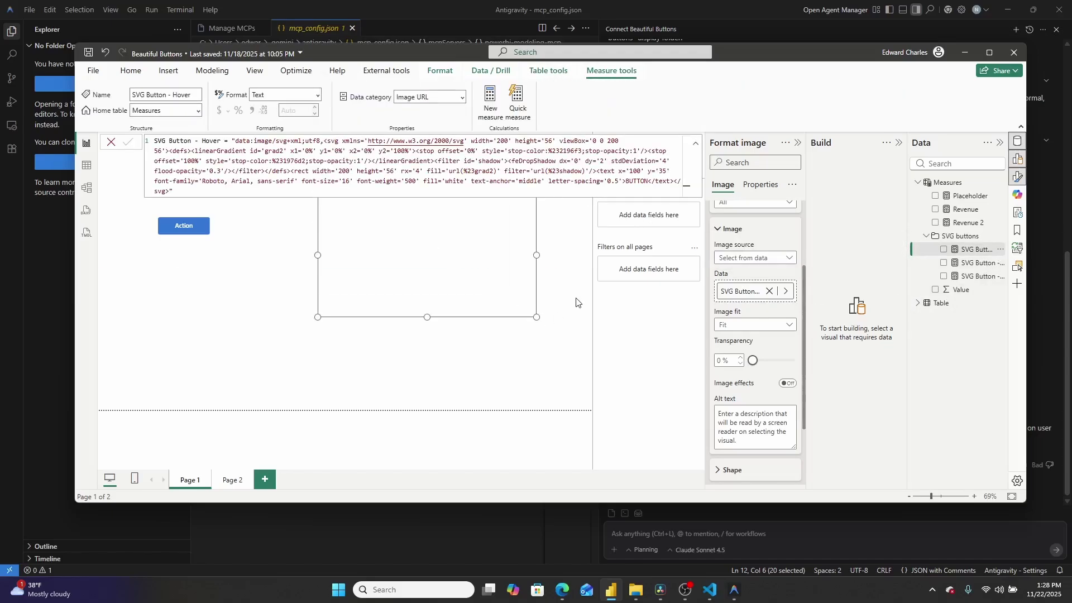
{"action": "left_click", "coordinate": [516, 366]}
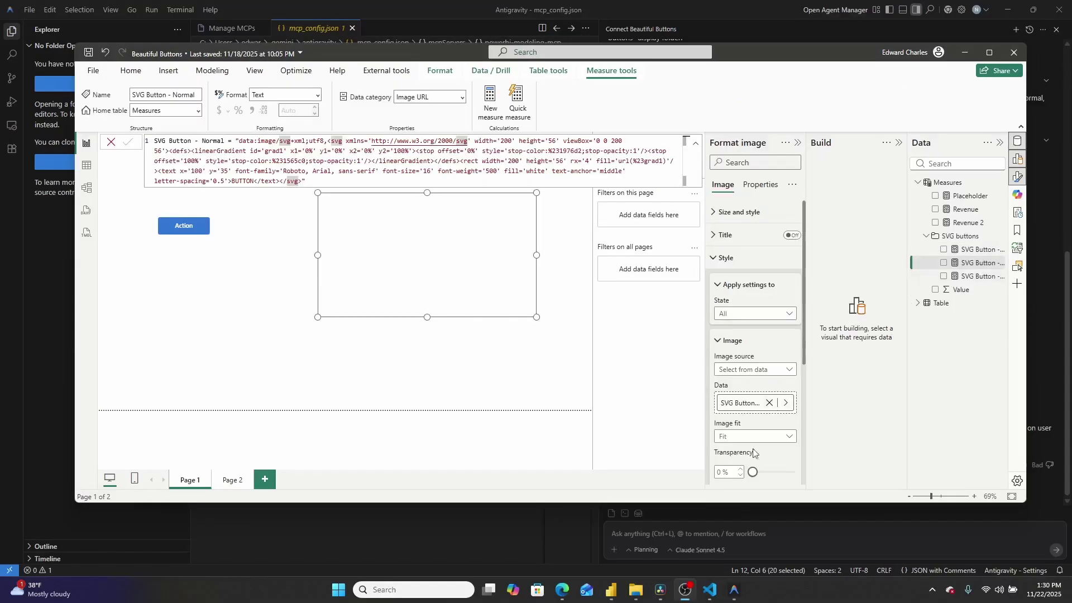
Switch to Antigravity and send the agent "these are not rendering and then are not categorized as image urls fix this".
{"action": "left_click", "coordinate": [783, 533]}
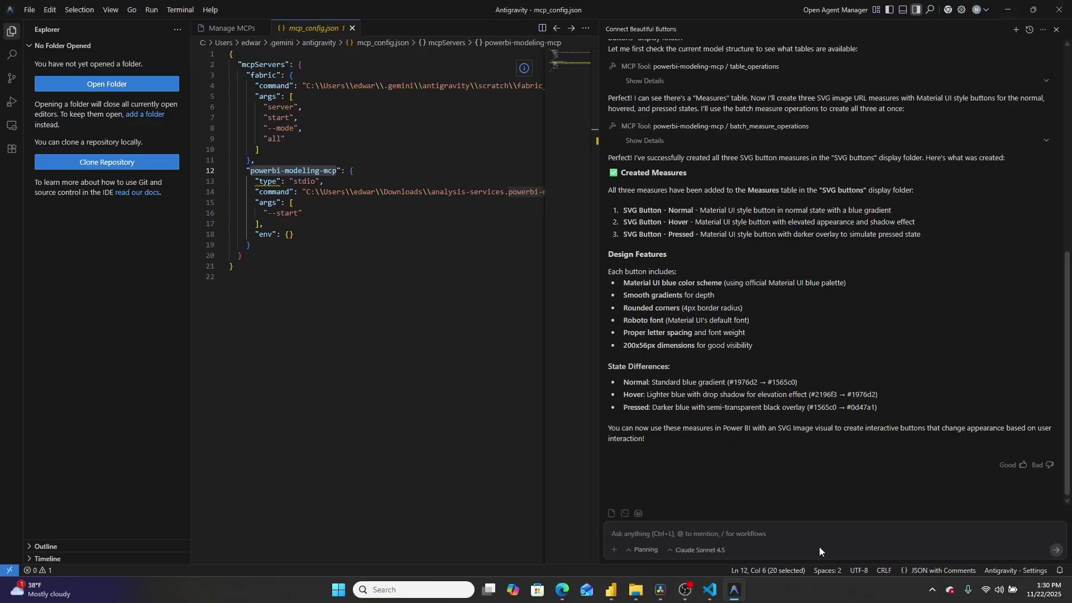
{"action": "type", "text": "these are not r"}
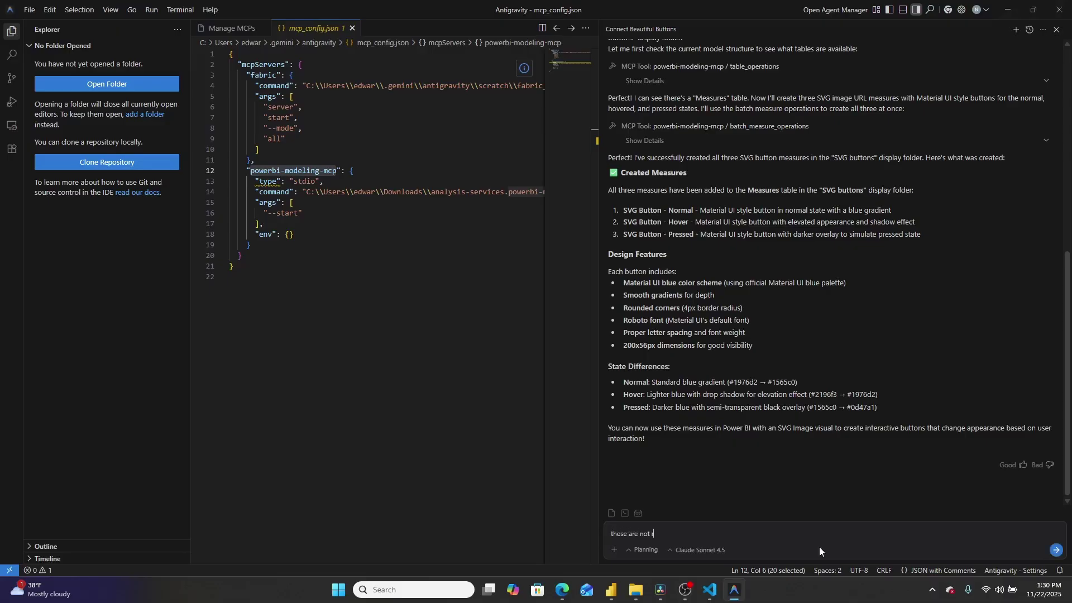
{"action": "type", "text": "endering and then are not categorized as image urls fix this"}
{"action": "key", "text": "Return"}
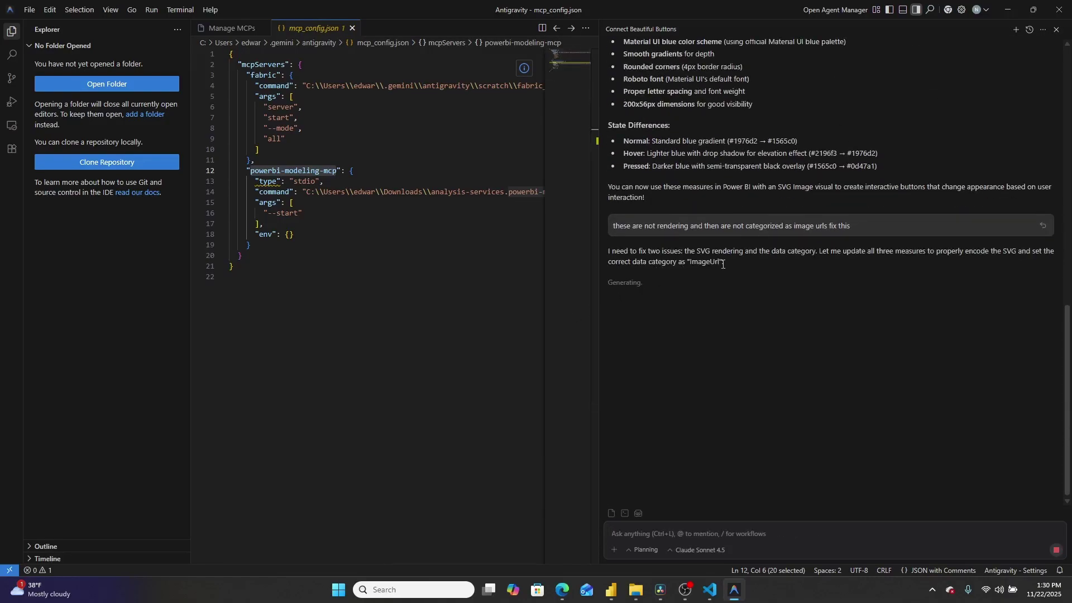
Read the agent's reply about the SVG encoding and data category fixes, and return to Beautiful Buttons in Power BI Desktop.
{"action": "left_click_drag", "start_coordinate": [631, 254], "coordinate": [993, 254]}
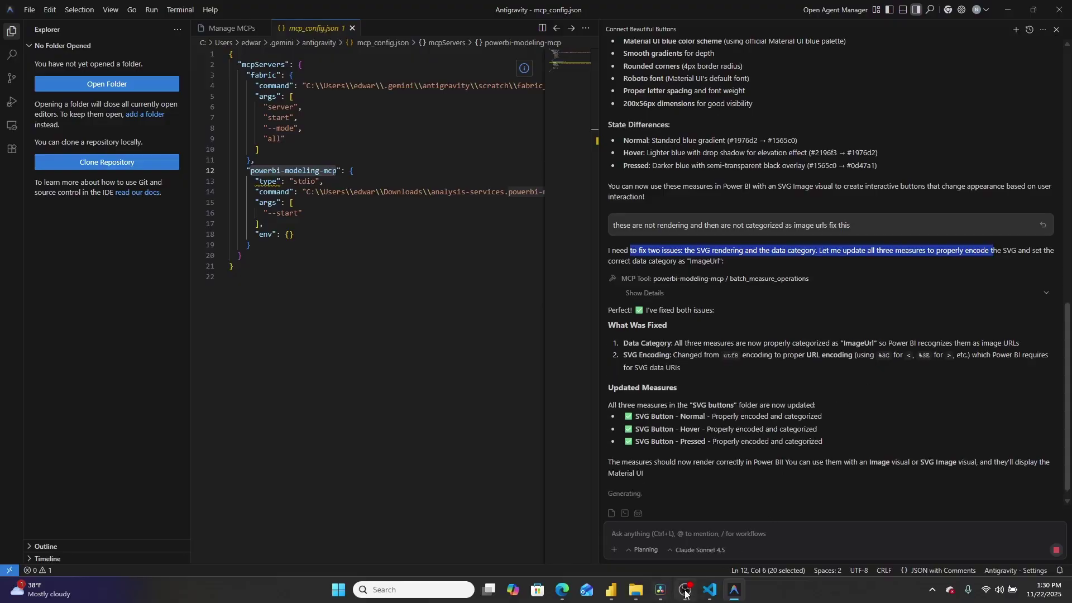
{"action": "mouse_move", "coordinate": [611, 592]}
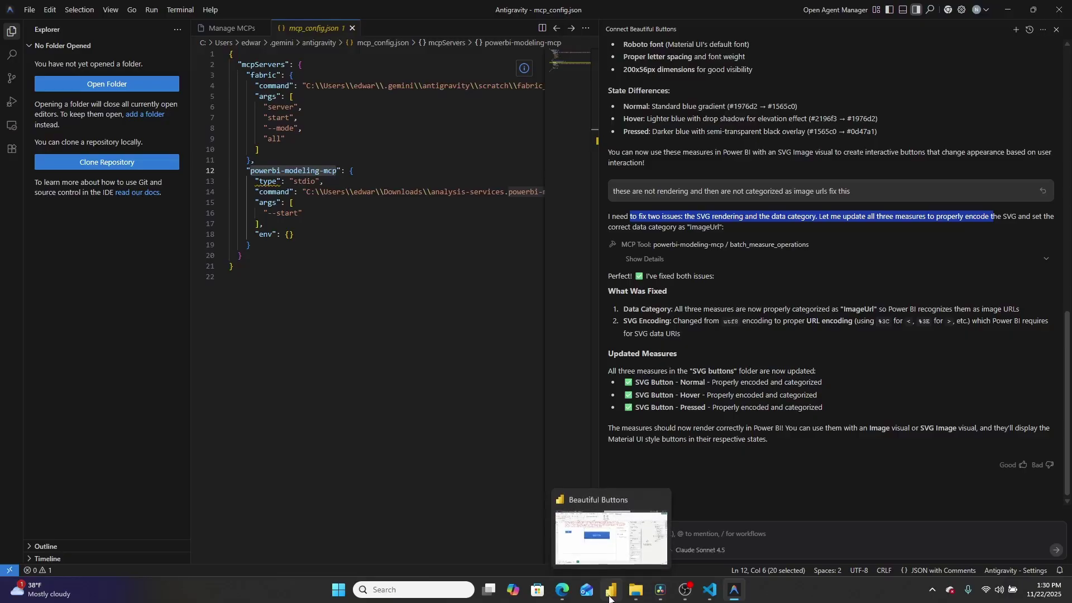
{"action": "left_click", "coordinate": [614, 537]}
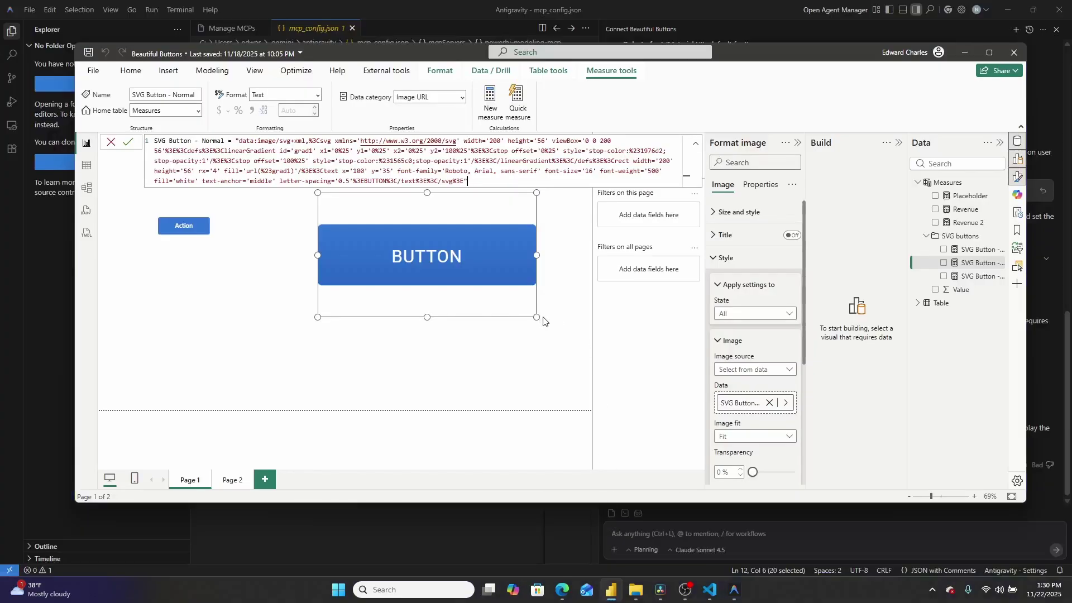
Check how the SVG button scales by shrinking the image visual and enlarging it again.
{"action": "left_click_drag", "start_coordinate": [537, 317], "coordinate": [411, 250]}
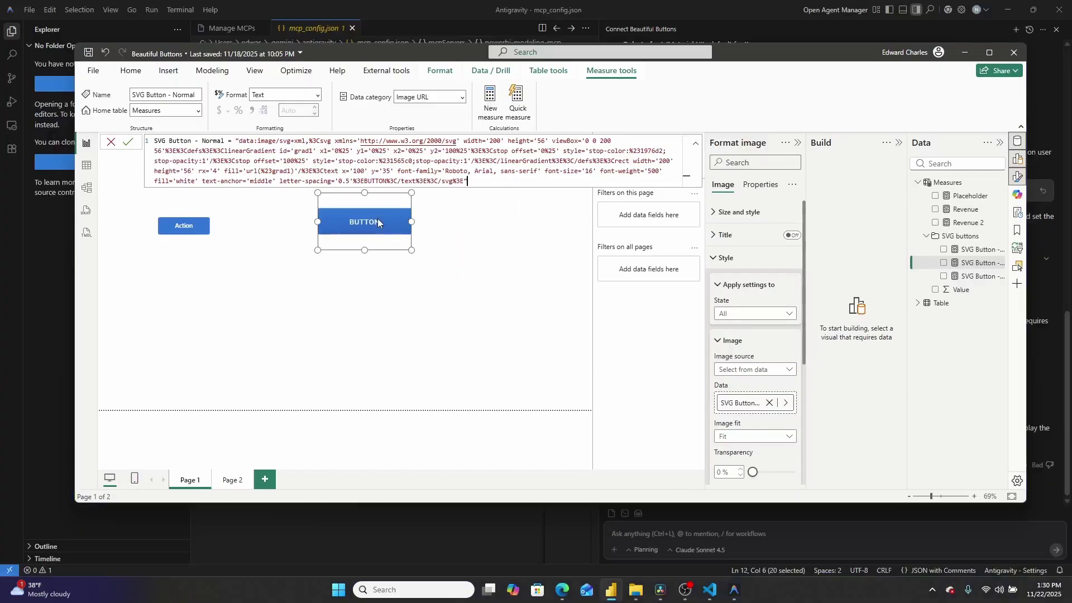
{"action": "left_click", "coordinate": [375, 301]}
{"action": "left_click", "coordinate": [386, 234]}
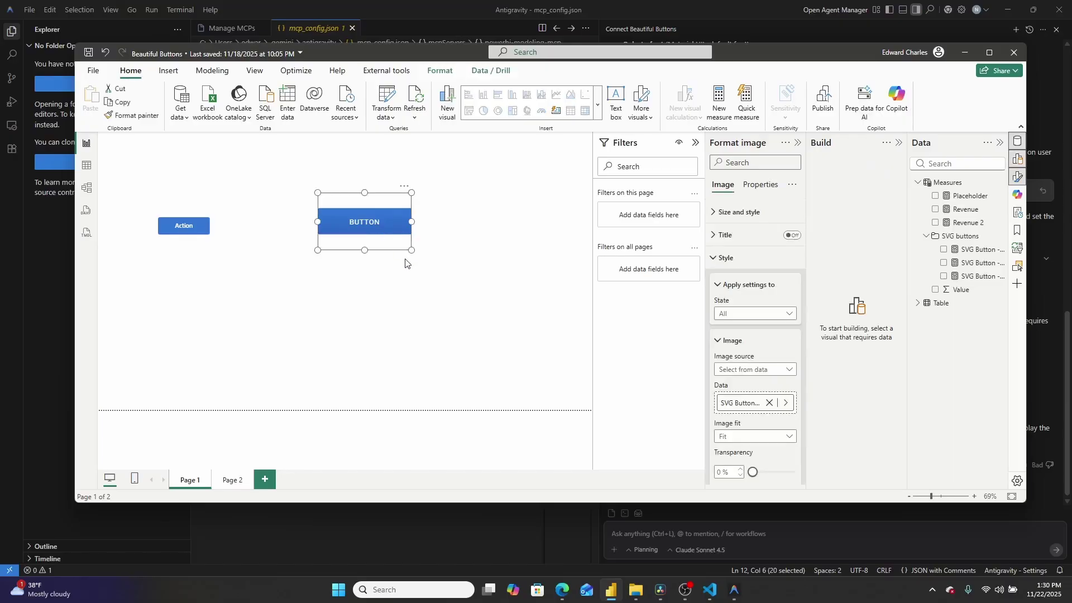
{"action": "left_click_drag", "start_coordinate": [412, 250], "coordinate": [535, 329]}
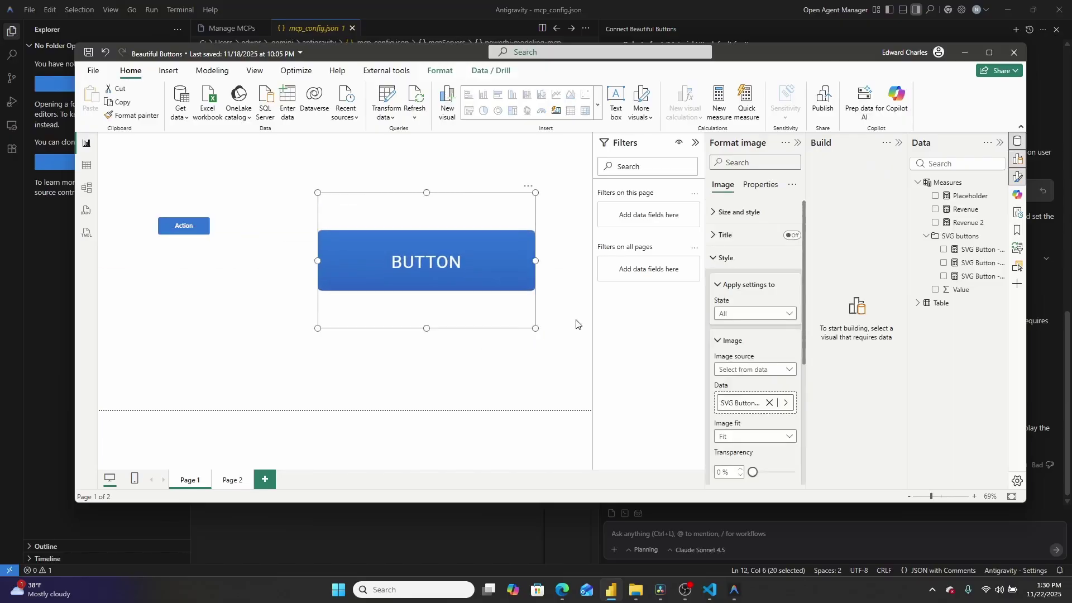
Assign the SVG Button - Hover measure as the image for the visual's Hover state, widening the field list to read the names.
{"action": "left_click", "coordinate": [762, 315]}
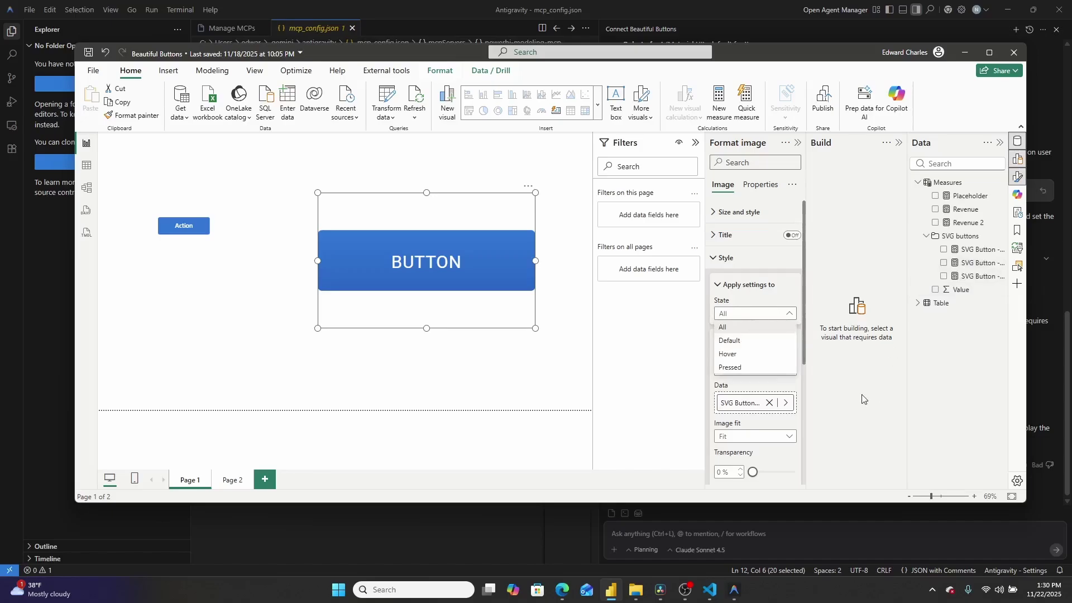
{"action": "left_click", "coordinate": [747, 354]}
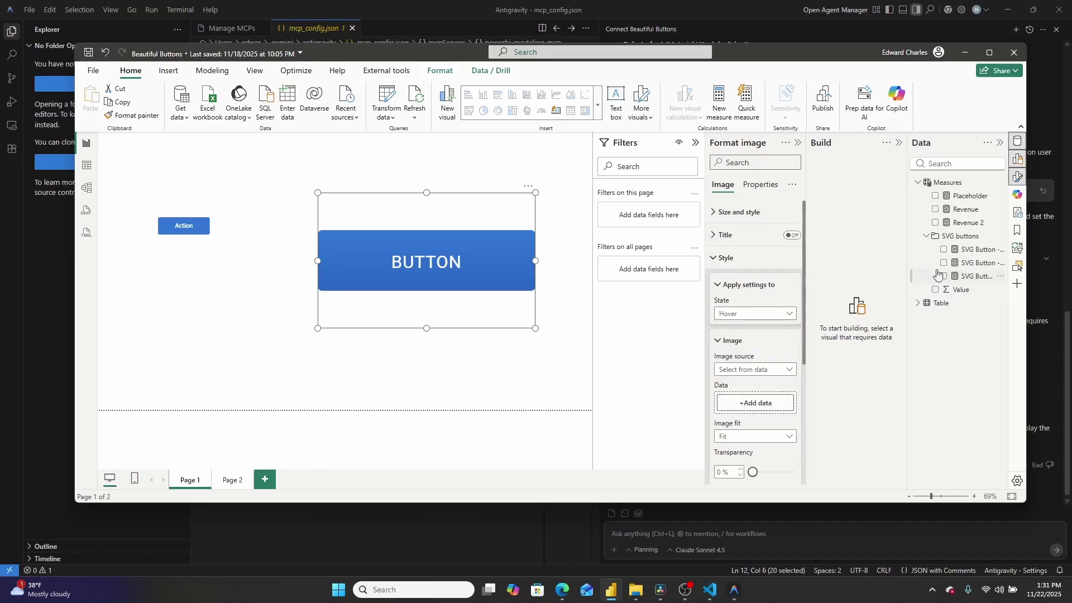
{"action": "left_click_drag", "start_coordinate": [907, 269], "coordinate": [839, 266]}
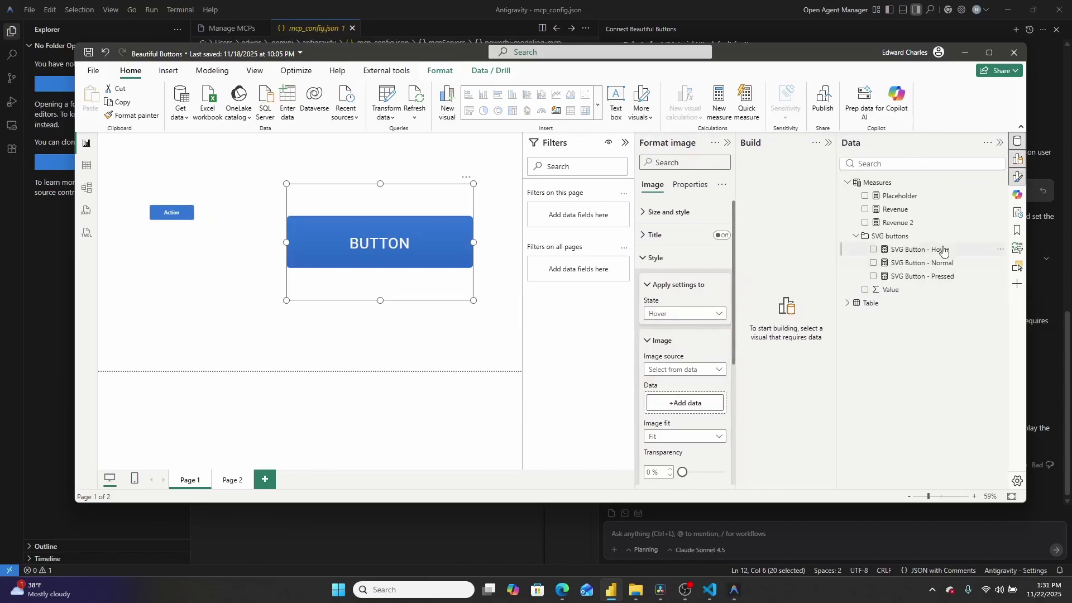
{"action": "left_click_drag", "start_coordinate": [940, 255], "coordinate": [652, 406]}
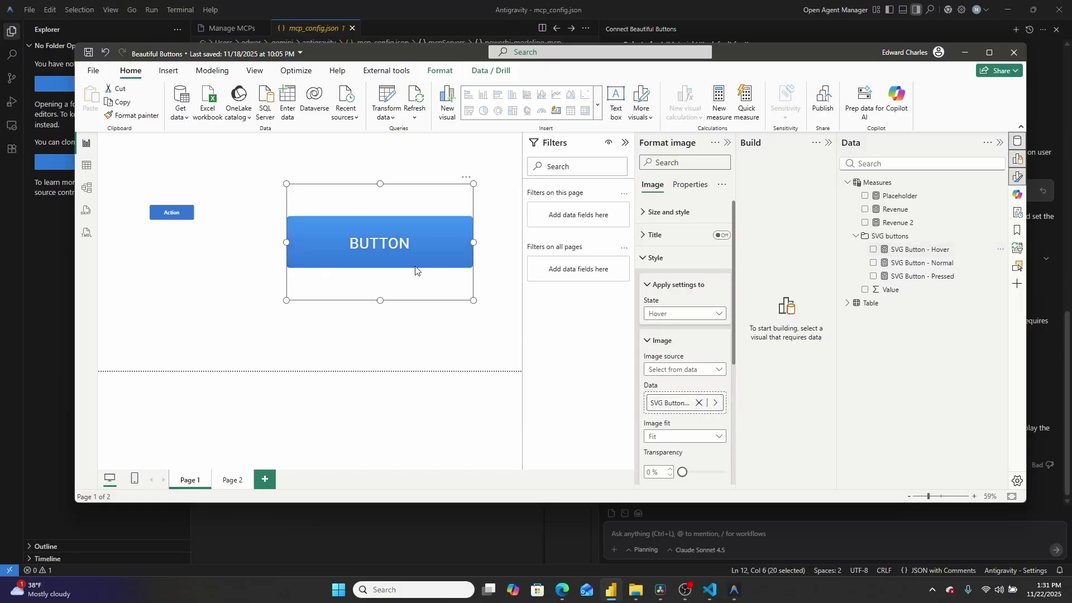
Assign the SVG Button - Pressed measure as the image for the visual's Pressed state.
{"action": "left_click", "coordinate": [682, 316]}
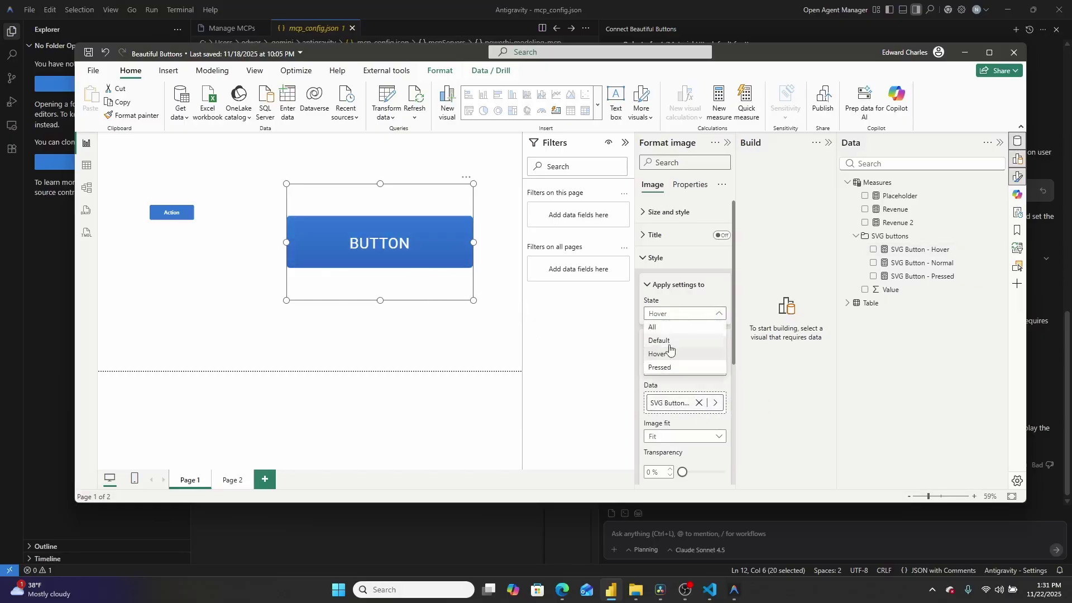
{"action": "left_click", "coordinate": [666, 369]}
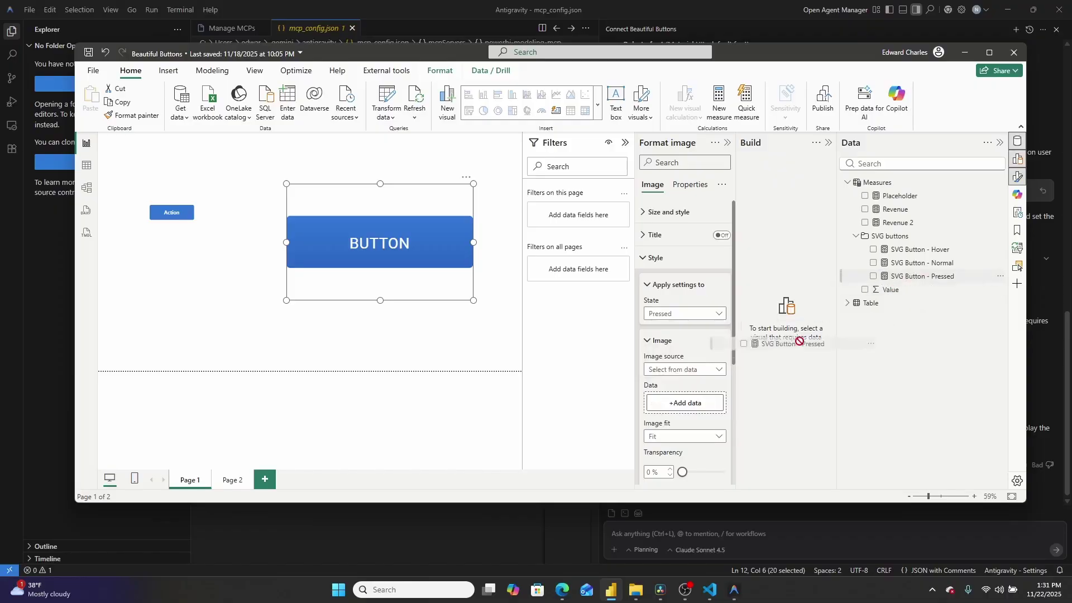
Test the button's hover and pressed appearance on the page and make the image visual smaller.
{"action": "left_click", "coordinate": [352, 393]}
{"action": "left_click", "coordinate": [377, 245]}
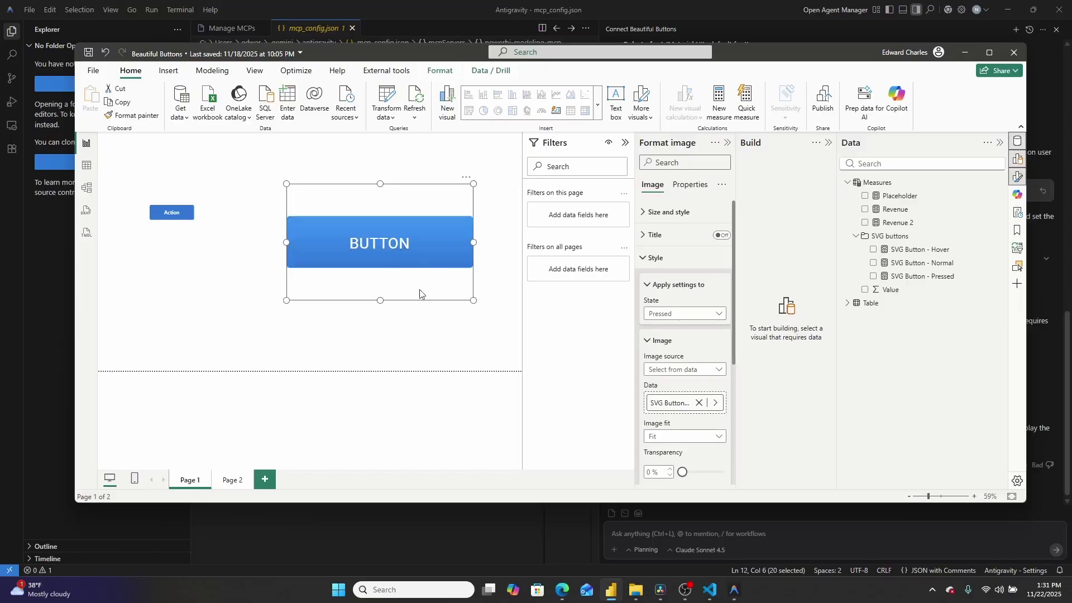
{"action": "left_click_drag", "start_coordinate": [469, 299], "coordinate": [400, 268]}
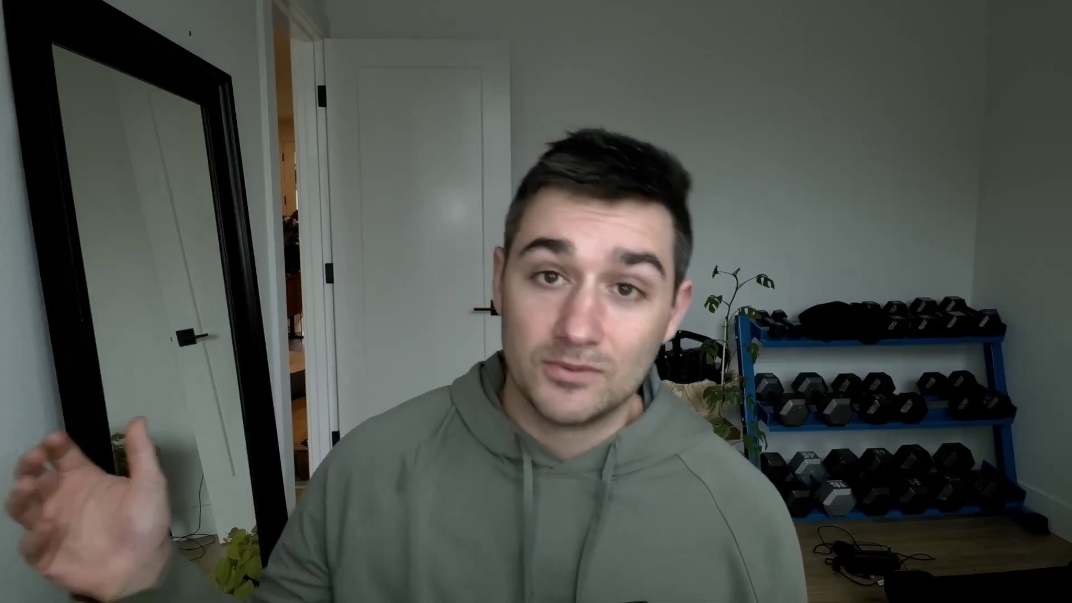